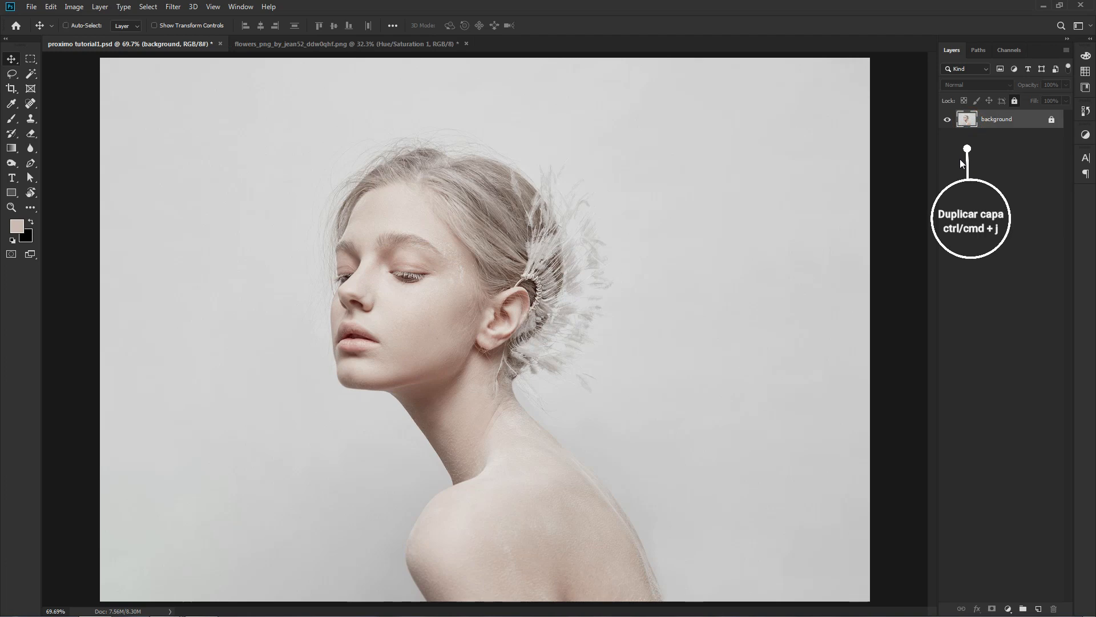
Duplicate the background layer and choose the standard Pen tool in Path mode.
{"action": "key", "text": "ctrl+j"}
{"action": "key", "text": "ctrl+plus"}
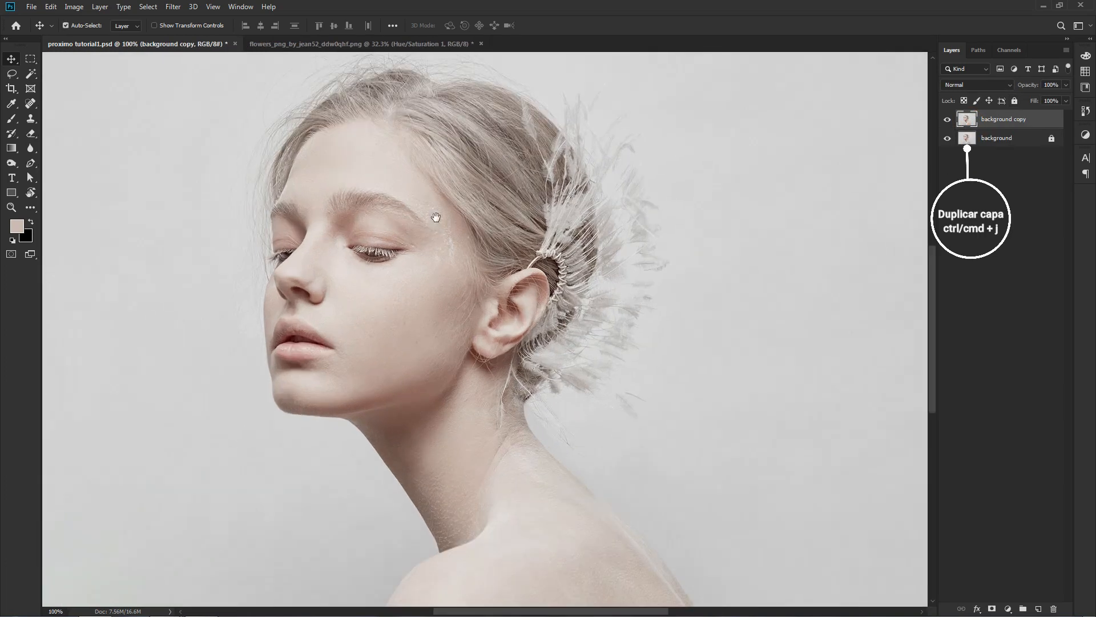
{"action": "left_click_drag", "start_coordinate": [436, 220], "coordinate": [679, 280]}
{"action": "key", "text": "ctrl+plus"}
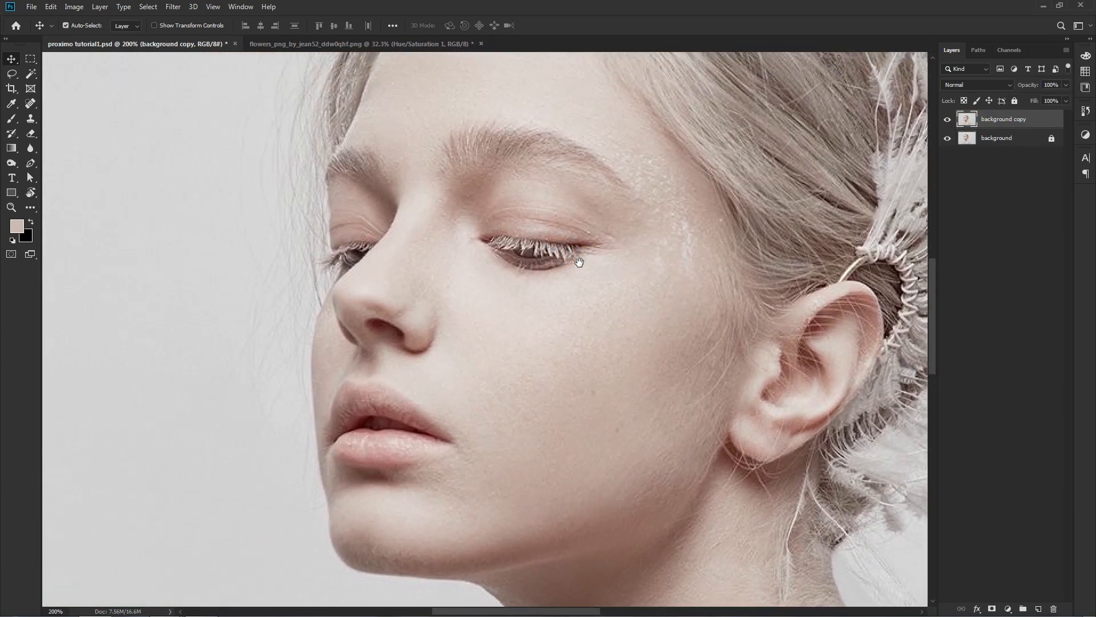
{"action": "key", "text": "ctrl+minus"}
{"action": "key", "text": "p"}
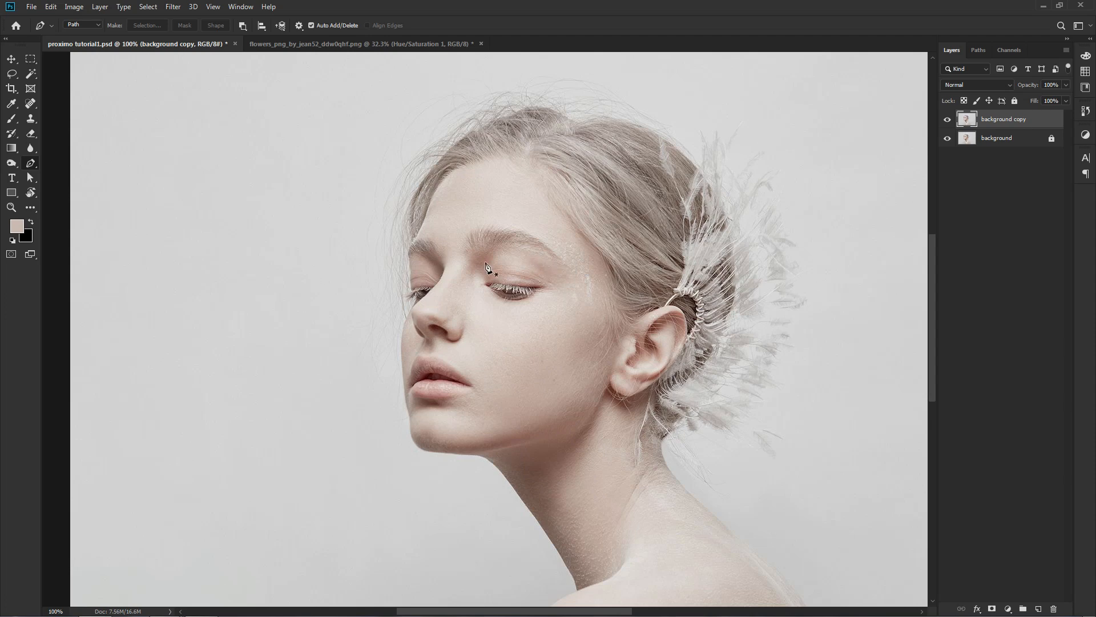
{"action": "right_click", "coordinate": [27, 168]}
{"action": "left_click", "coordinate": [57, 159]}
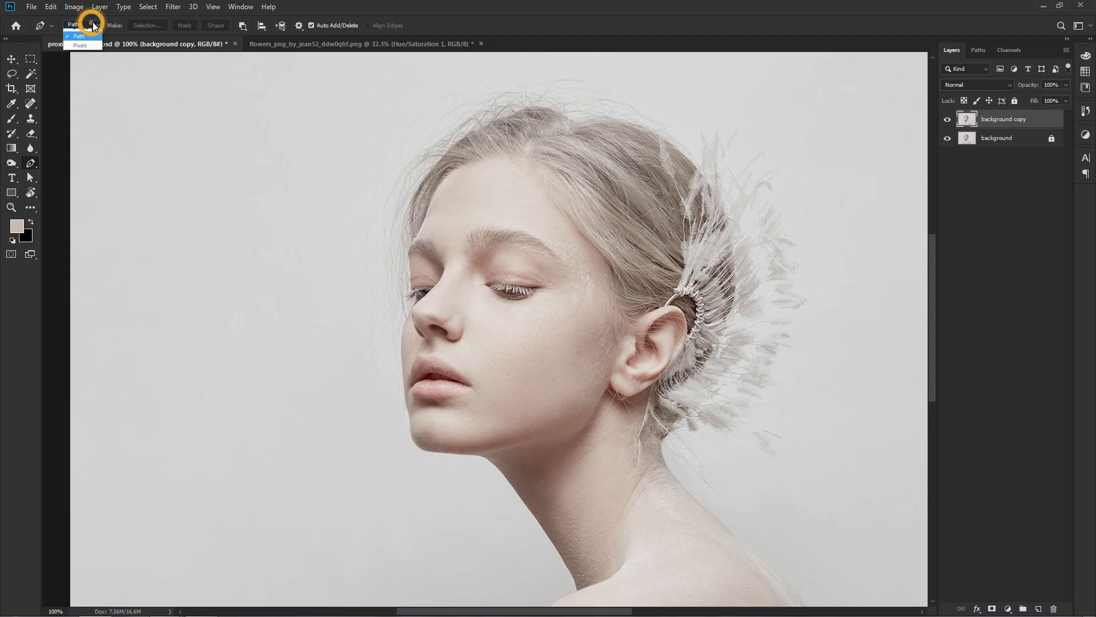
{"action": "left_click", "coordinate": [95, 43]}
Start a path at the far hairline and curve it across the forehead down to the temple beside the near eye.
{"action": "key", "text": "ctrl+plus"}
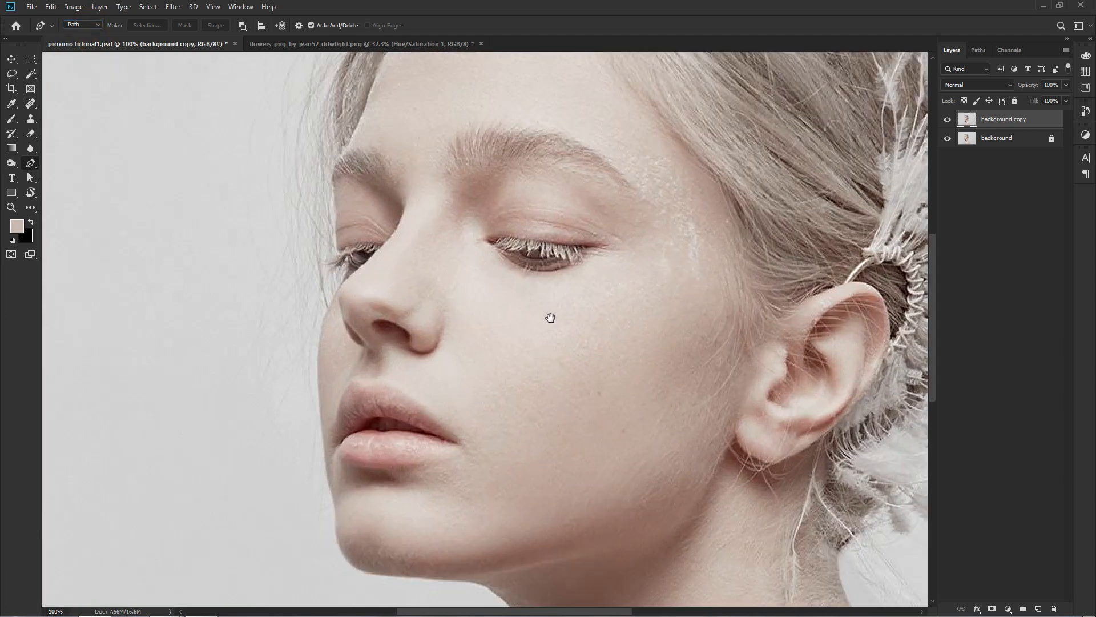
{"action": "left_click_drag", "start_coordinate": [551, 318], "coordinate": [523, 372]}
{"action": "left_click_drag", "start_coordinate": [425, 277], "coordinate": [433, 304]}
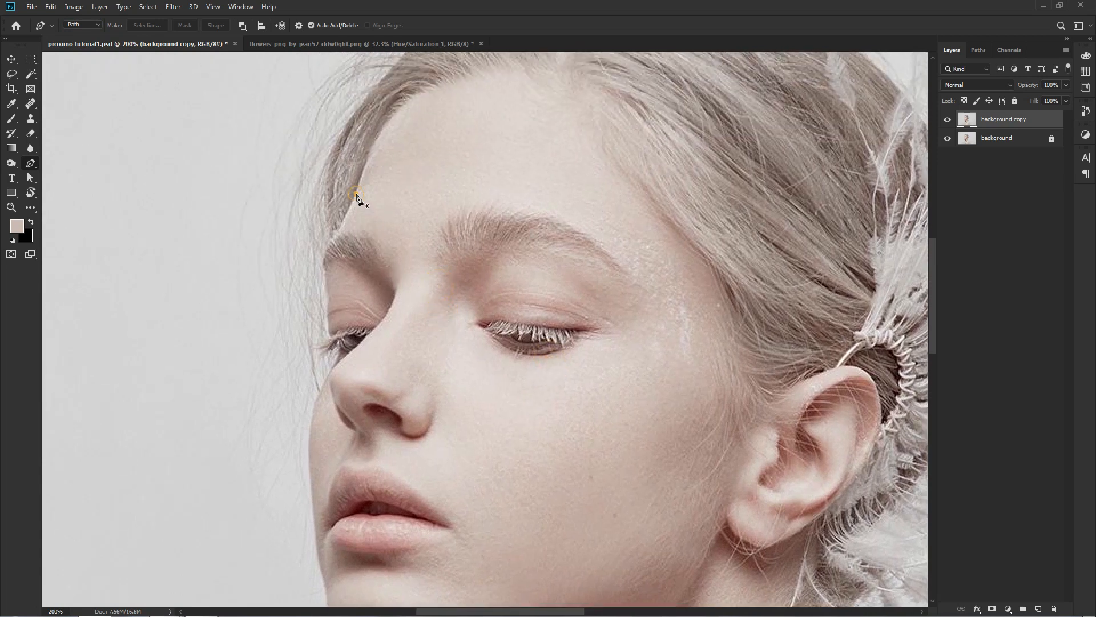
{"action": "left_click_drag", "start_coordinate": [357, 194], "coordinate": [381, 187]}
{"action": "left_click_drag", "start_coordinate": [509, 158], "coordinate": [533, 161]}
{"action": "left_click_drag", "start_coordinate": [557, 203], "coordinate": [467, 160]}
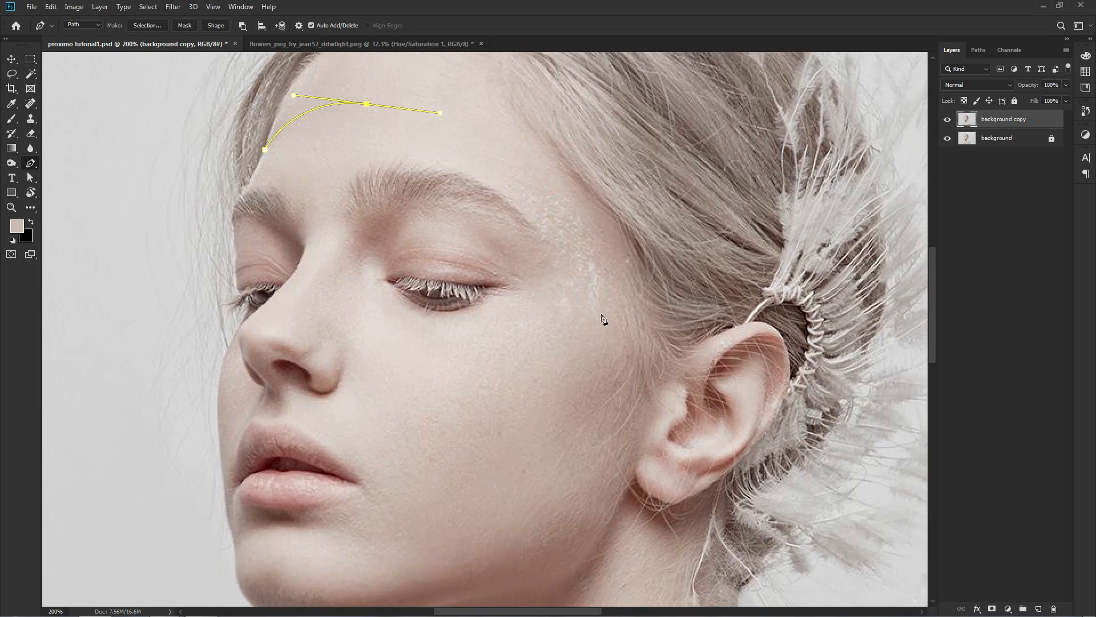
{"action": "left_click_drag", "start_coordinate": [592, 314], "coordinate": [599, 479]}
Continue the face path down the cheek, along the jawline and around the front of the chin.
{"action": "scroll", "coordinate": [572, 472], "scroll_direction": "down", "scroll_amount": 3}
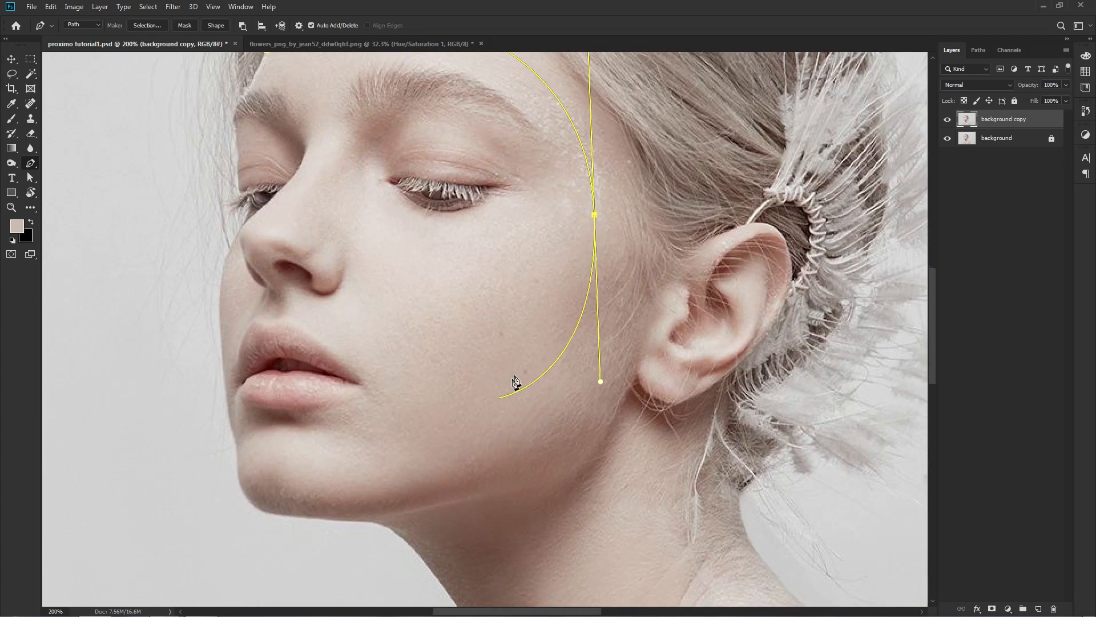
{"action": "left_click_drag", "start_coordinate": [510, 379], "coordinate": [486, 414]}
{"action": "left_click_drag", "start_coordinate": [397, 509], "coordinate": [318, 511]}
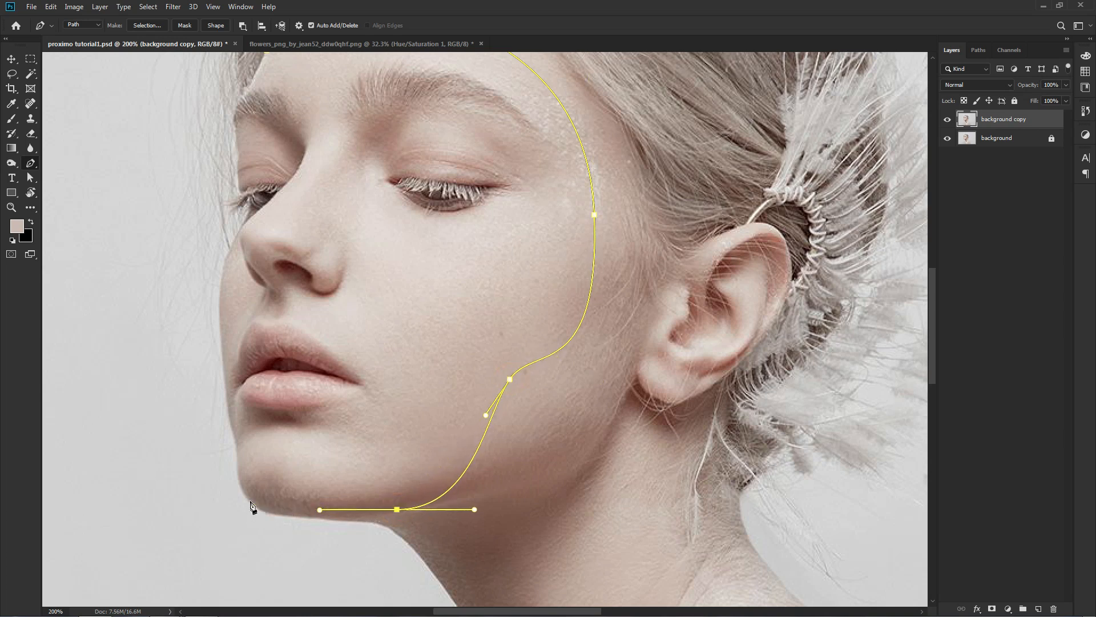
{"action": "left_click_drag", "start_coordinate": [237, 464], "coordinate": [235, 395]}
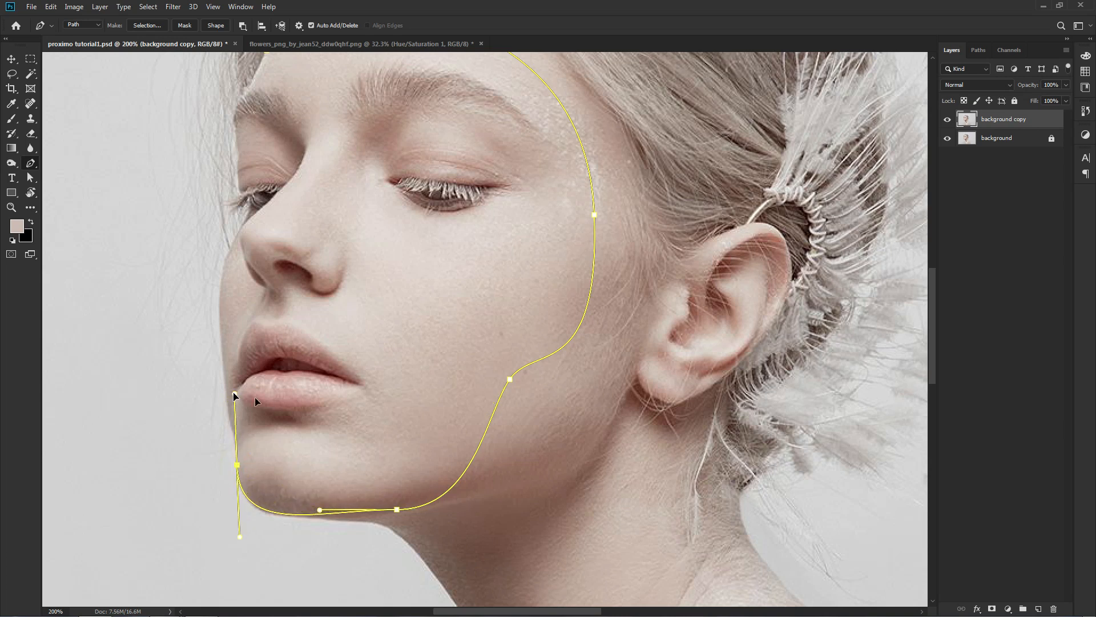
Smooth the cheek and jaw section of the path by moving the lower-cheek anchor outward and adjusting the neighbouring handles.
{"action": "left_click_drag", "start_coordinate": [510, 379], "coordinate": [518, 409]}
{"action": "left_click_drag", "start_coordinate": [599, 380], "coordinate": [597, 319]}
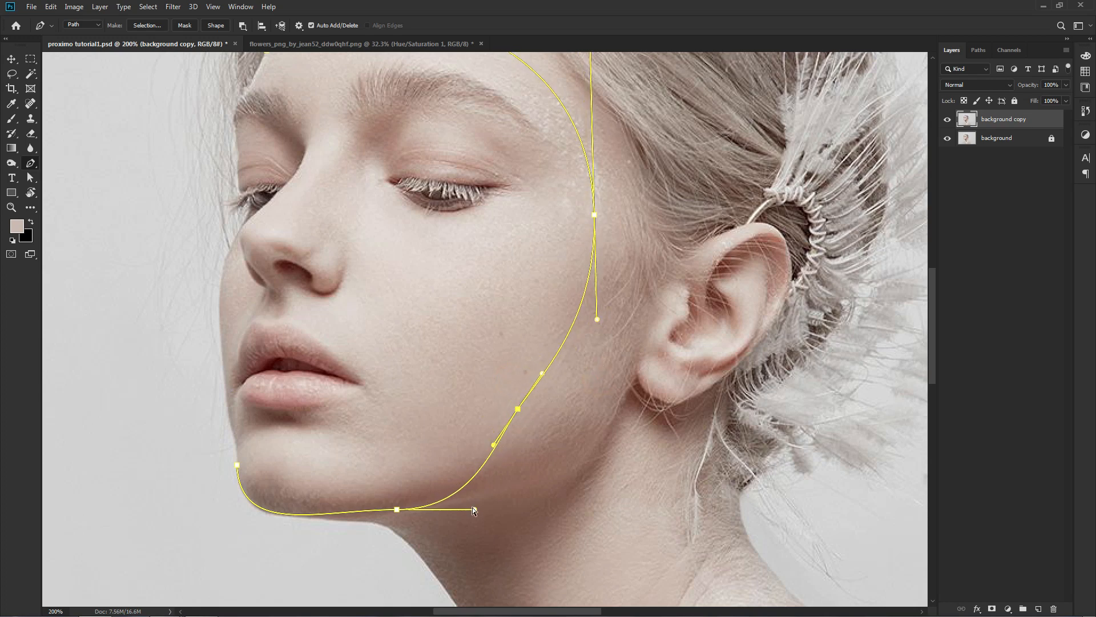
{"action": "left_click_drag", "start_coordinate": [472, 509], "coordinate": [477, 496]}
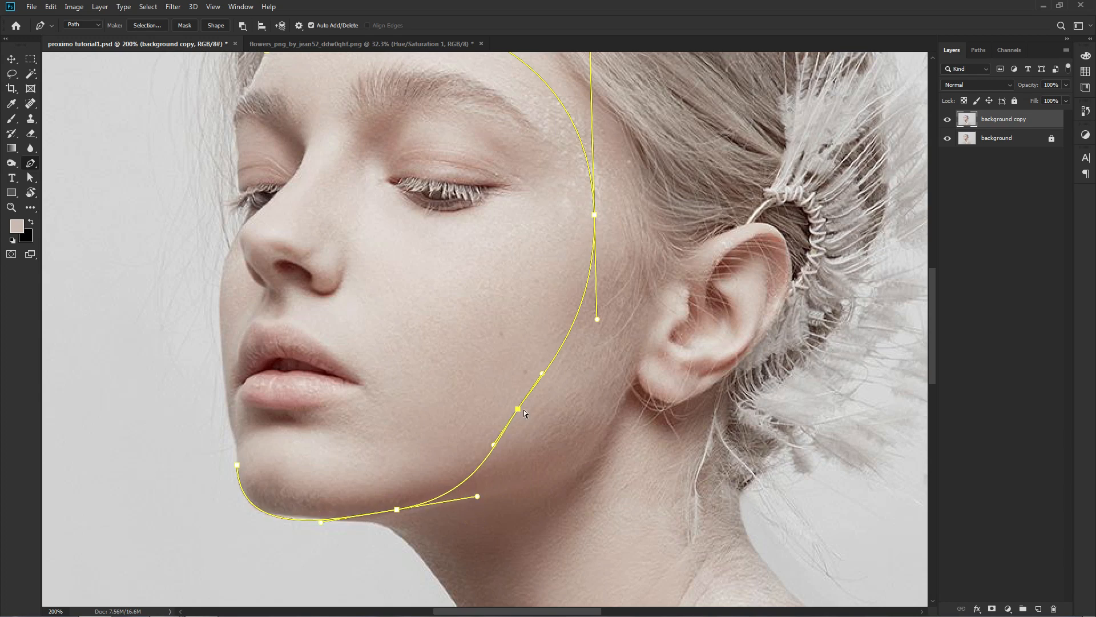
{"action": "left_click_drag", "start_coordinate": [519, 409], "coordinate": [527, 411]}
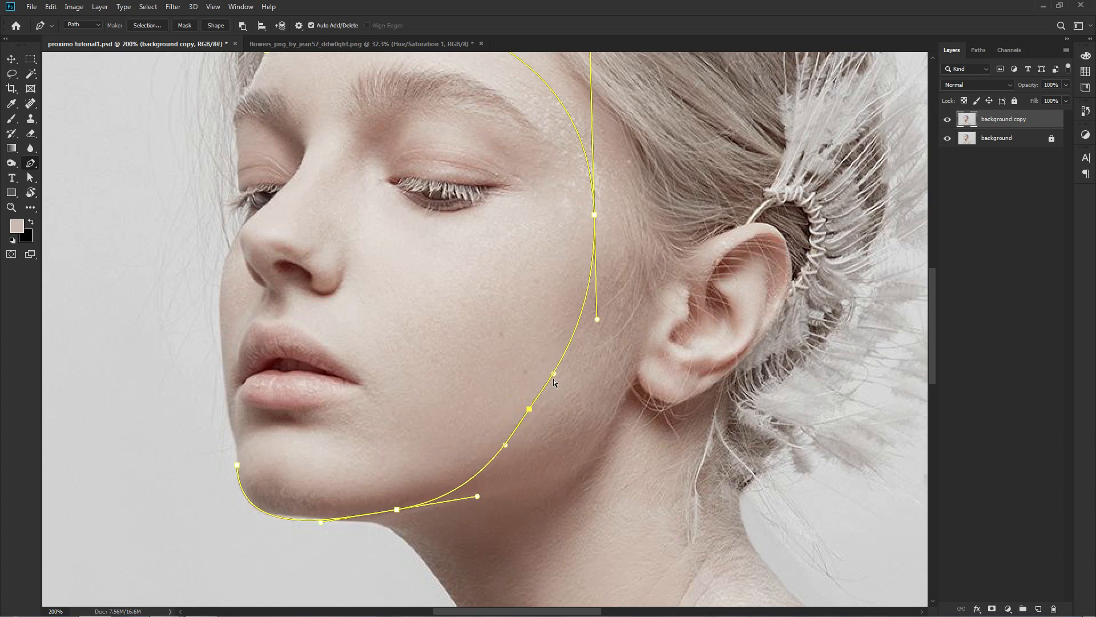
{"action": "left_click_drag", "start_coordinate": [552, 375], "coordinate": [562, 339]}
Extend the path from the chin up the far edge of the face, past the lips and cheek, to the far eye.
{"action": "left_click_drag", "start_coordinate": [397, 349], "coordinate": [485, 360]}
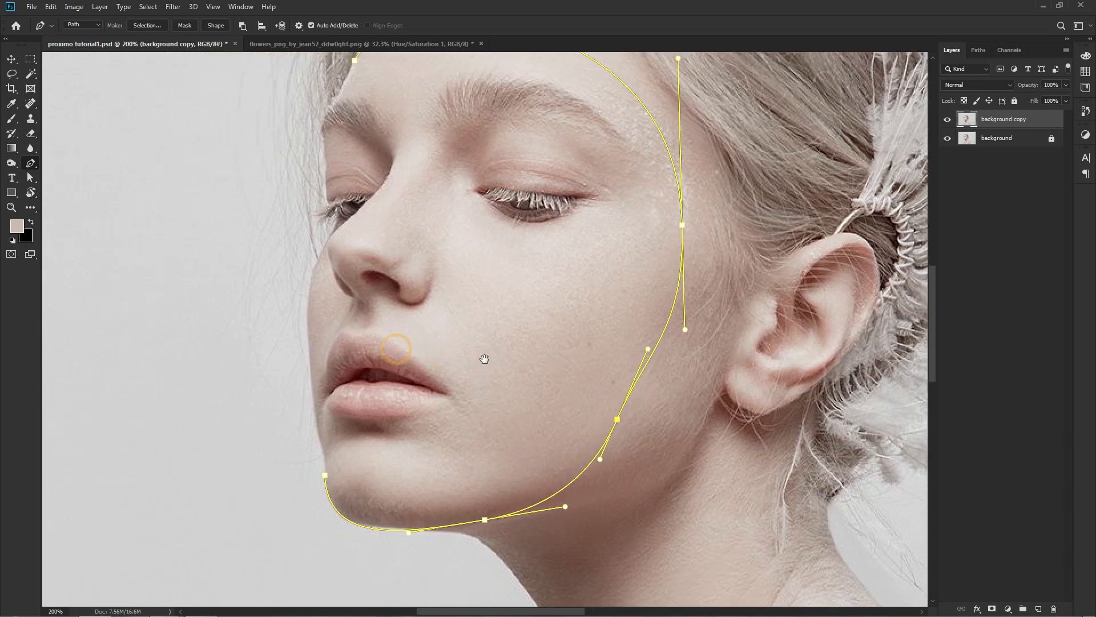
{"action": "left_click_drag", "start_coordinate": [326, 477], "coordinate": [511, 361]}
{"action": "key", "text": "ctrl+plus"}
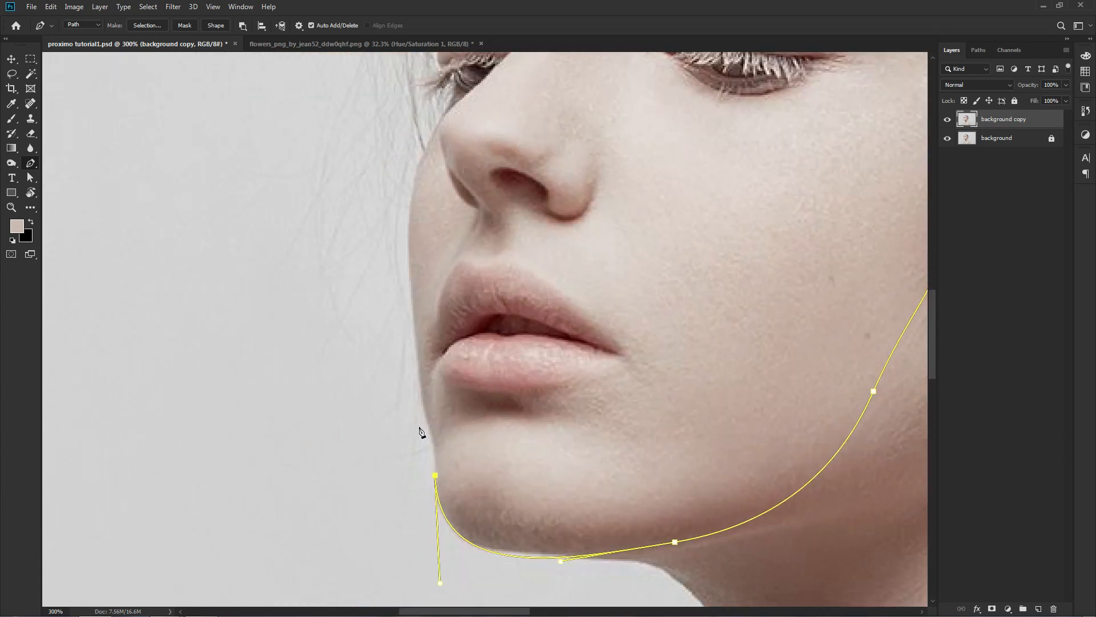
{"action": "left_click_drag", "start_coordinate": [429, 413], "coordinate": [423, 390]}
{"action": "scroll", "coordinate": [431, 325], "scroll_direction": "up", "scroll_amount": 4}
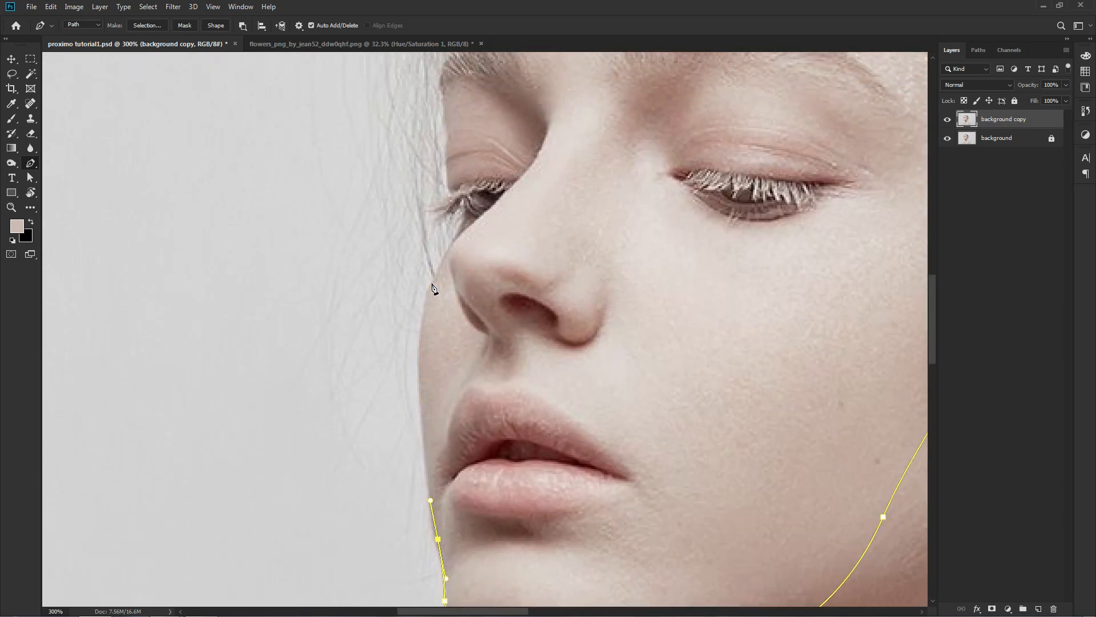
{"action": "left_click_drag", "start_coordinate": [432, 289], "coordinate": [475, 262]}
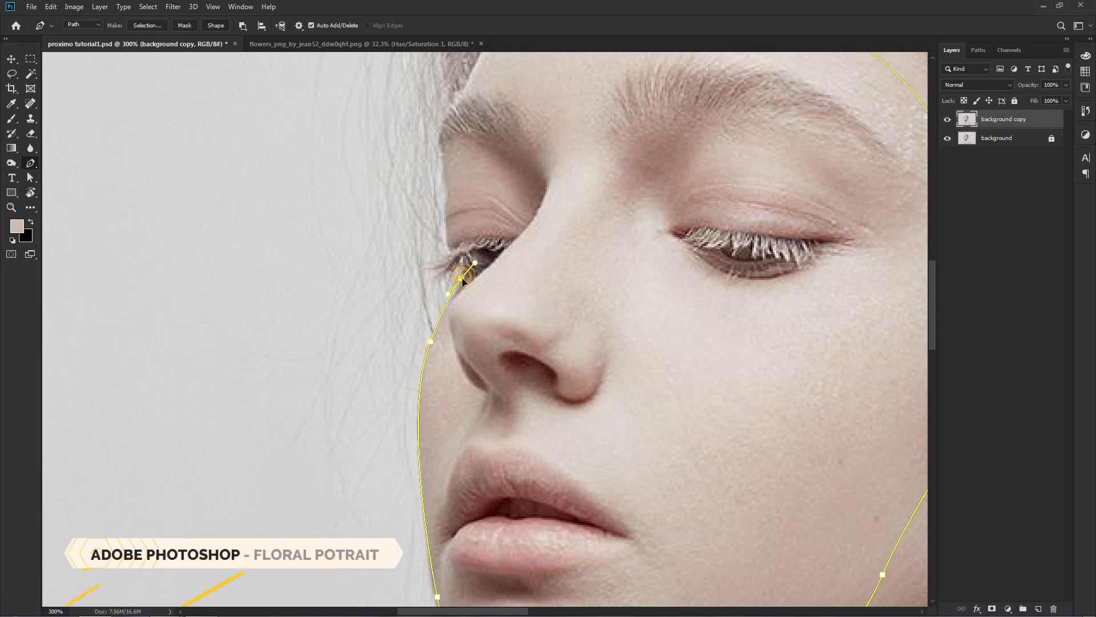
{"action": "left_click", "coordinate": [461, 279], "text": "alt"}
Trace the path around the far eye and the tips of its protruding lashes with corner anchors.
{"action": "left_click_drag", "start_coordinate": [462, 256], "coordinate": [498, 310]}
{"action": "key", "text": "ctrl+plus"}
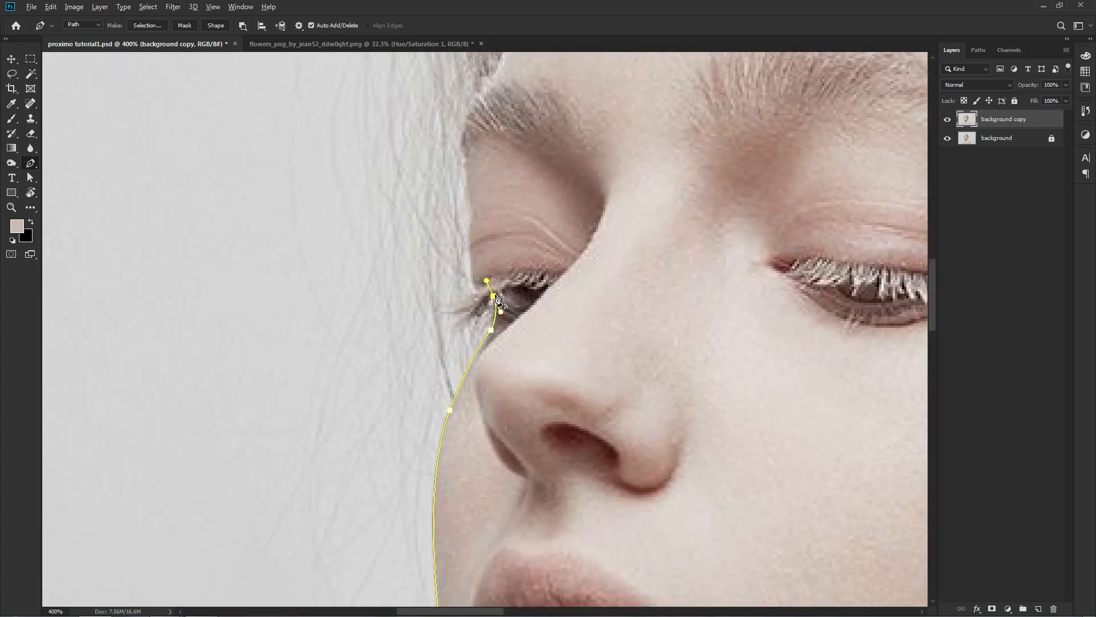
{"action": "left_click", "coordinate": [493, 296], "text": "alt"}
{"action": "left_click_drag", "start_coordinate": [452, 333], "coordinate": [428, 338]}
{"action": "left_click", "coordinate": [452, 333], "text": "alt"}
{"action": "left_click_drag", "start_coordinate": [432, 314], "coordinate": [417, 313]}
{"action": "left_click", "coordinate": [432, 315], "text": "alt"}
{"action": "left_click_drag", "start_coordinate": [475, 289], "coordinate": [464, 405]}
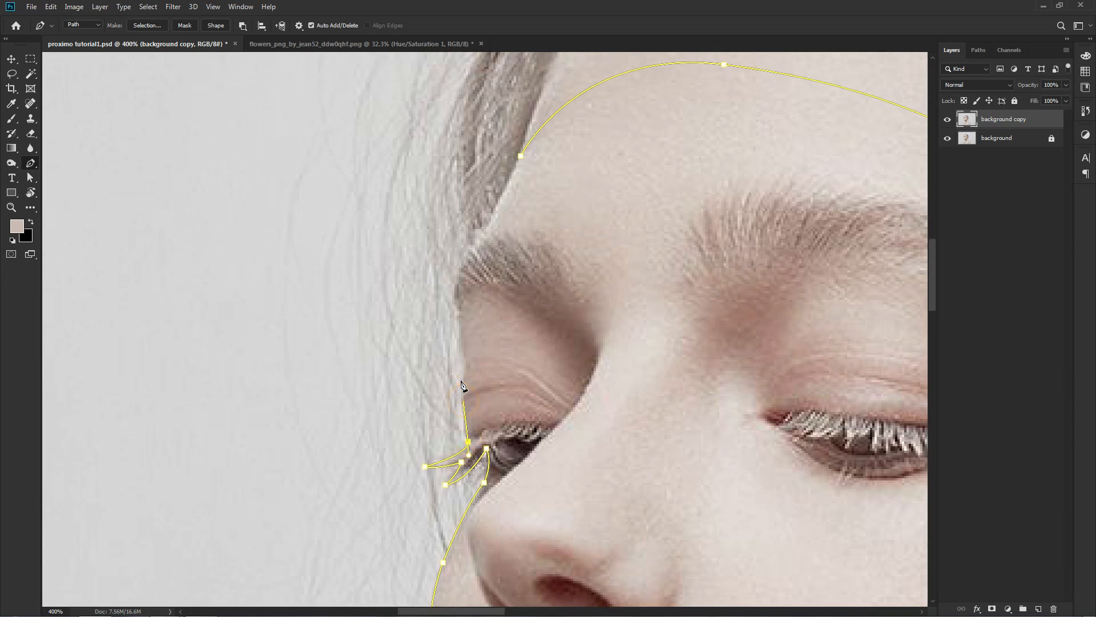
Follow the far eyelid and eyebrow with the path and close it at the starting anchor on the hairline.
{"action": "left_click", "coordinate": [464, 363]}
{"action": "left_click_drag", "start_coordinate": [462, 314], "coordinate": [479, 363]}
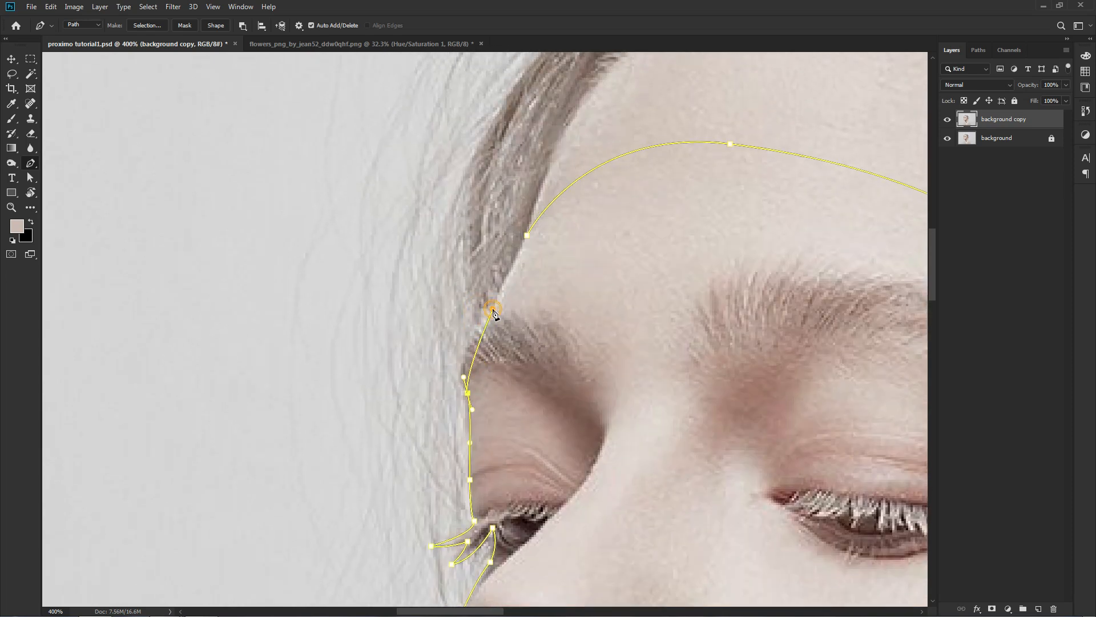
{"action": "left_click_drag", "start_coordinate": [493, 309], "coordinate": [529, 279]}
{"action": "left_click_drag", "start_coordinate": [528, 239], "coordinate": [497, 259]}
Refine the closed face path by moving the lower-cheek anchor outward and adding an adjusted anchor under the chin.
{"action": "key", "text": "ctrl+minus"}
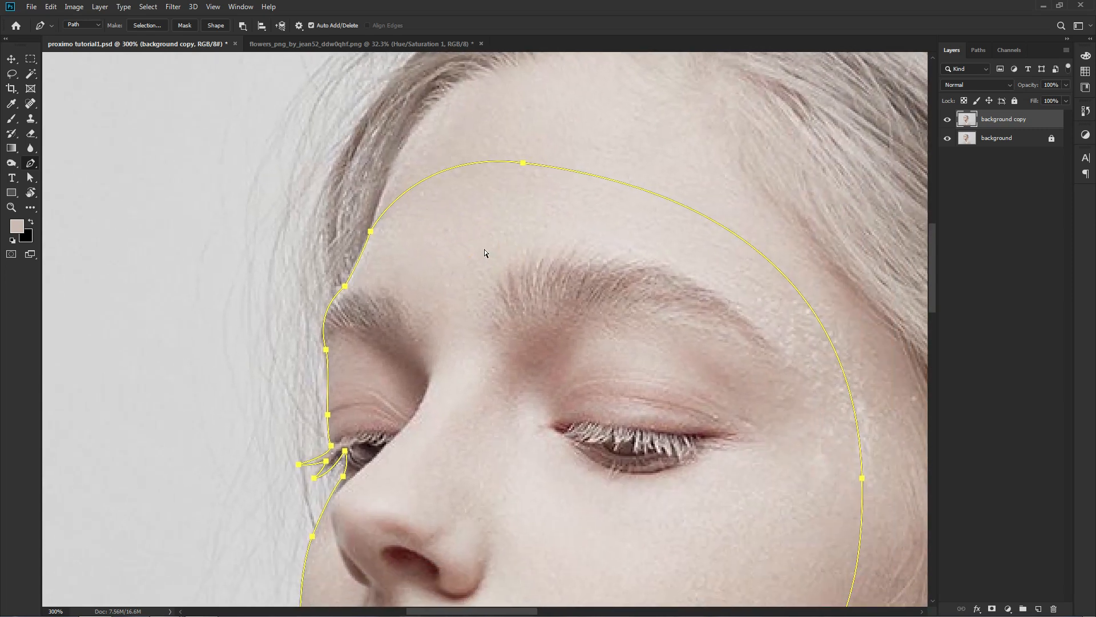
{"action": "key", "text": "ctrl+minus"}
{"action": "key", "text": "ctrl+minus"}
{"action": "key", "text": "ctrl+plus"}
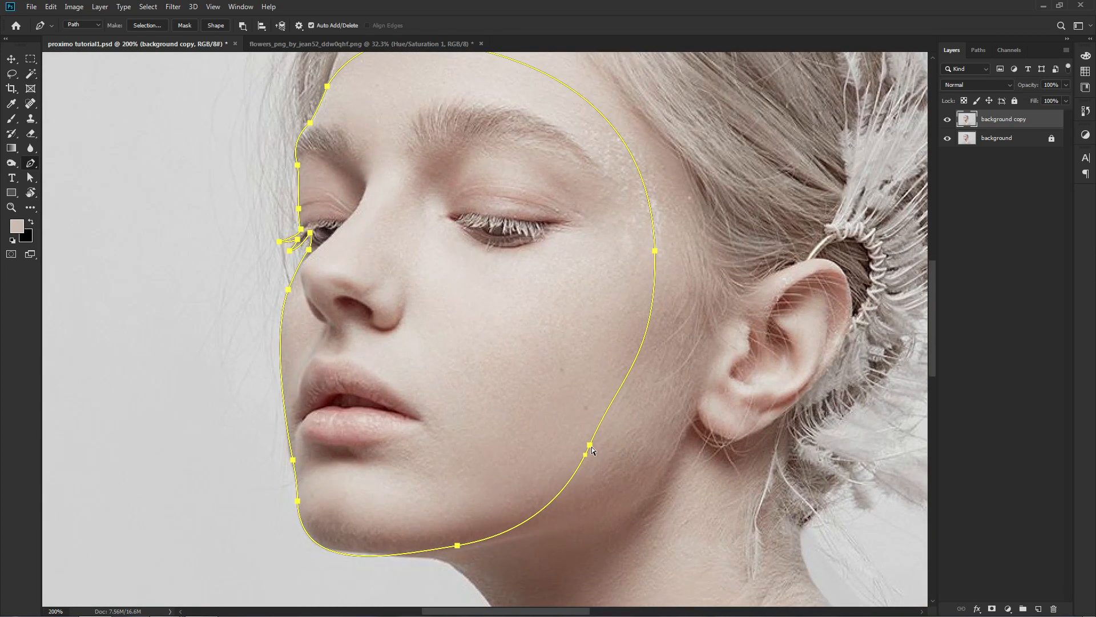
{"action": "left_click_drag", "start_coordinate": [590, 445], "coordinate": [604, 432]}
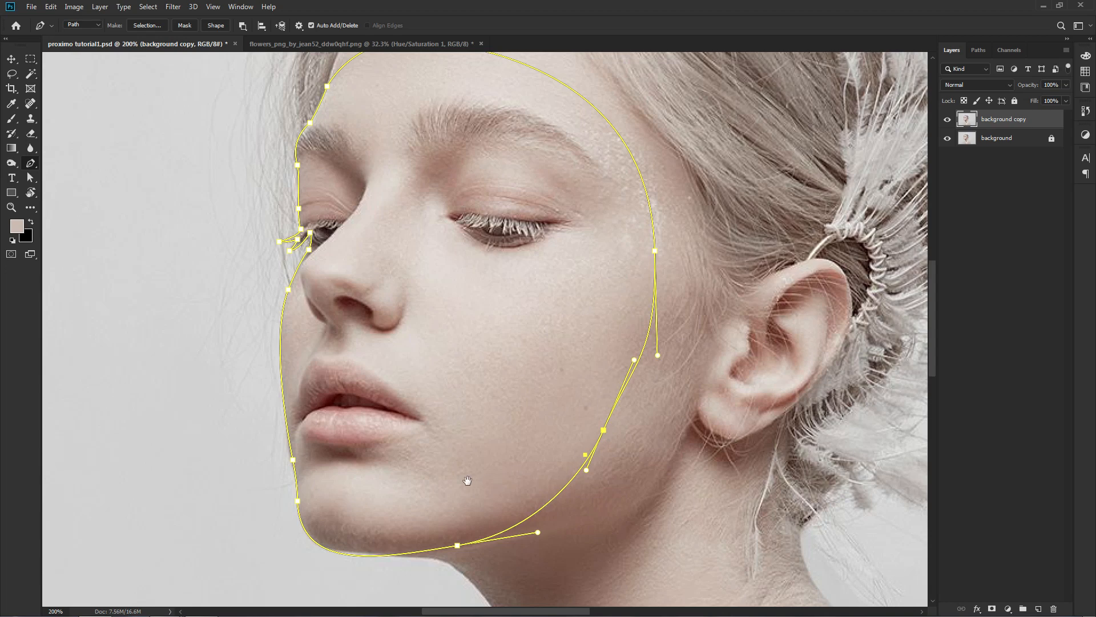
{"action": "left_click_drag", "start_coordinate": [467, 481], "coordinate": [470, 428]}
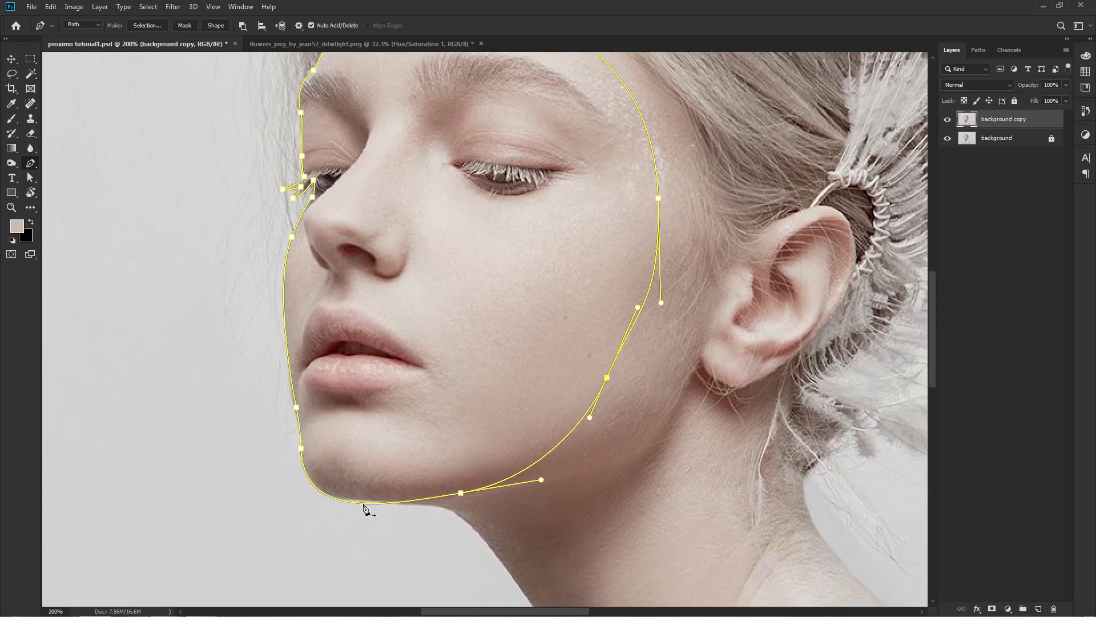
{"action": "left_click", "coordinate": [363, 506]}
{"action": "left_click_drag", "start_coordinate": [365, 503], "coordinate": [362, 502]}
{"action": "key", "text": "ctrl+0"}
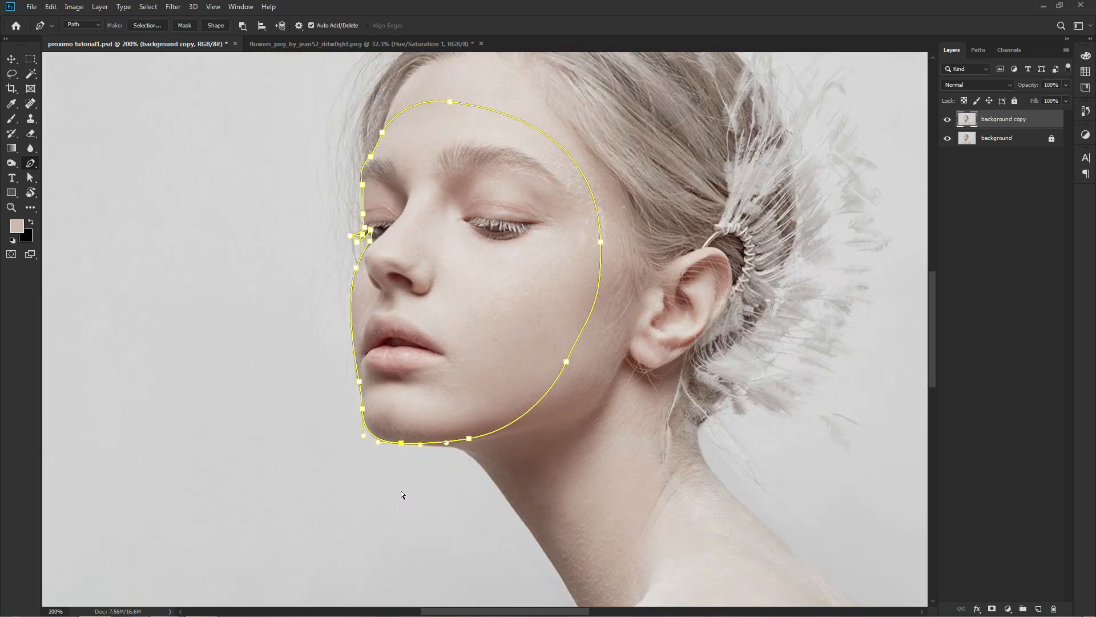
Convert the face path into a new anti-aliased selection with a feather radius of 0 pixels.
{"action": "right_click", "coordinate": [412, 316]}
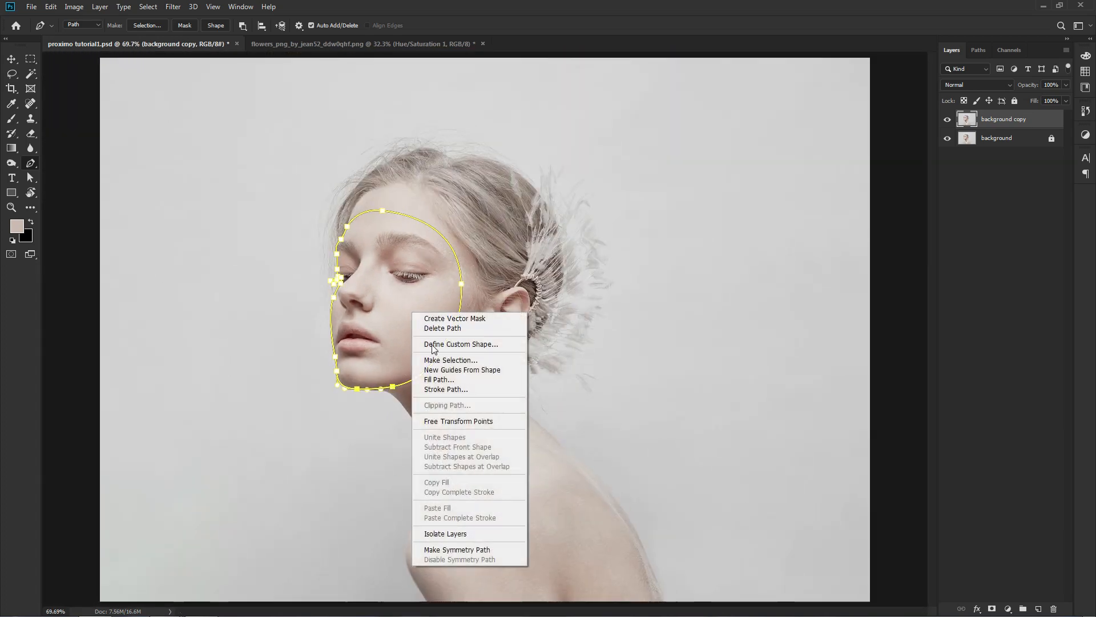
{"action": "left_click", "coordinate": [485, 360]}
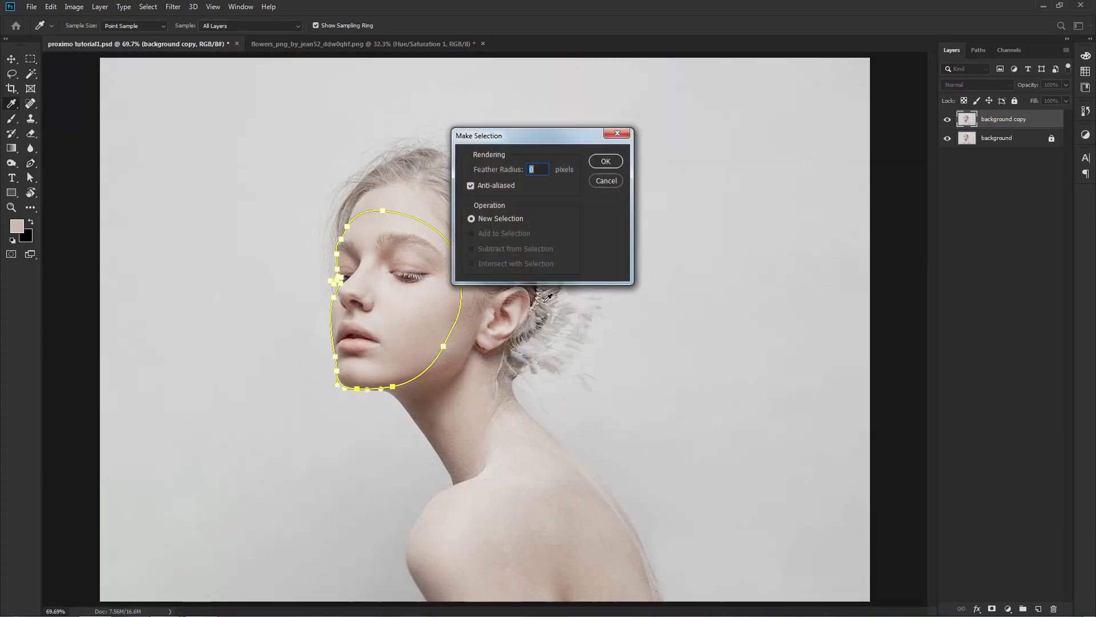
{"action": "left_click", "coordinate": [605, 162]}
Invert the selection so it covers only the face, and add it as a layer mask on the background copy.
{"action": "key", "text": "ctrl+shift+i"}
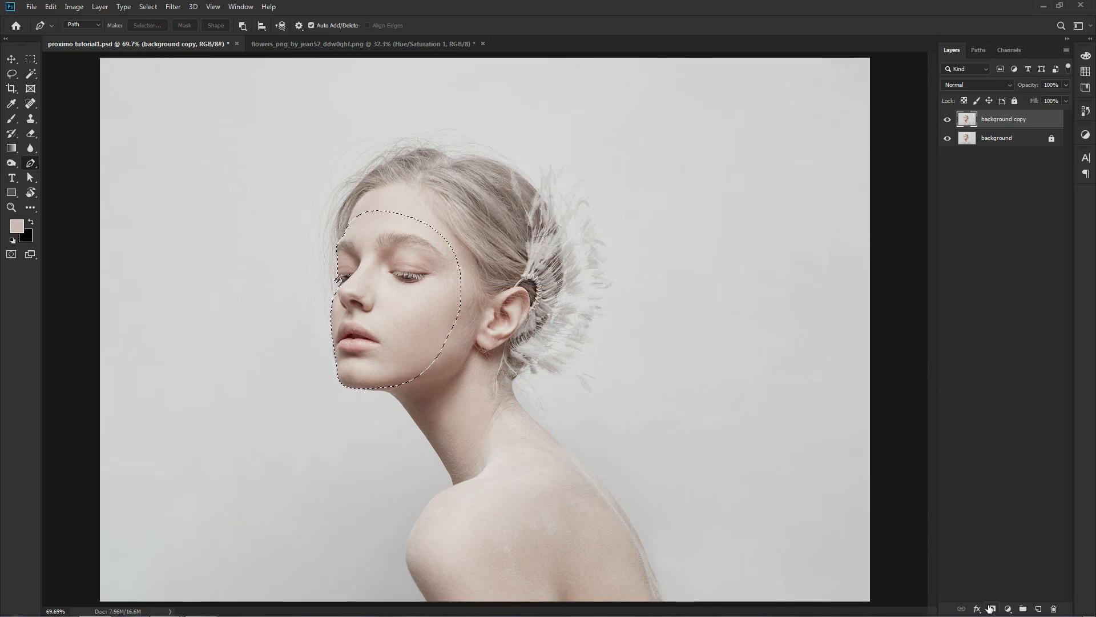
{"action": "left_click", "coordinate": [991, 609]}
{"action": "key", "text": "v"}
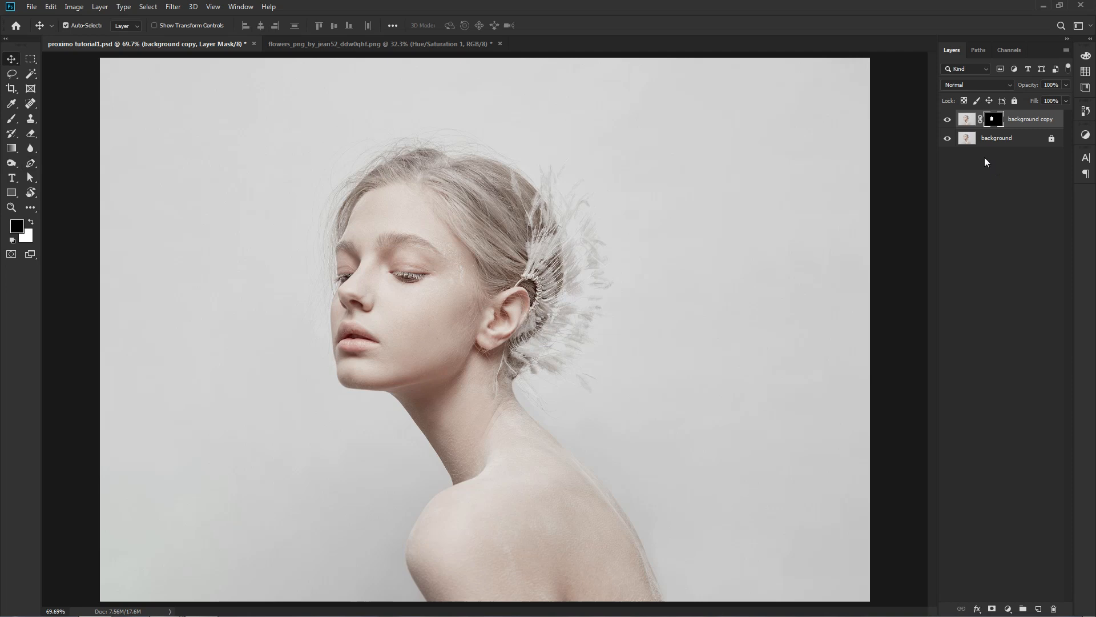
Free-transform the background copy's image to shift the masked face up and left, to about X 910 px, Y 718 px.
{"action": "left_click", "coordinate": [966, 120]}
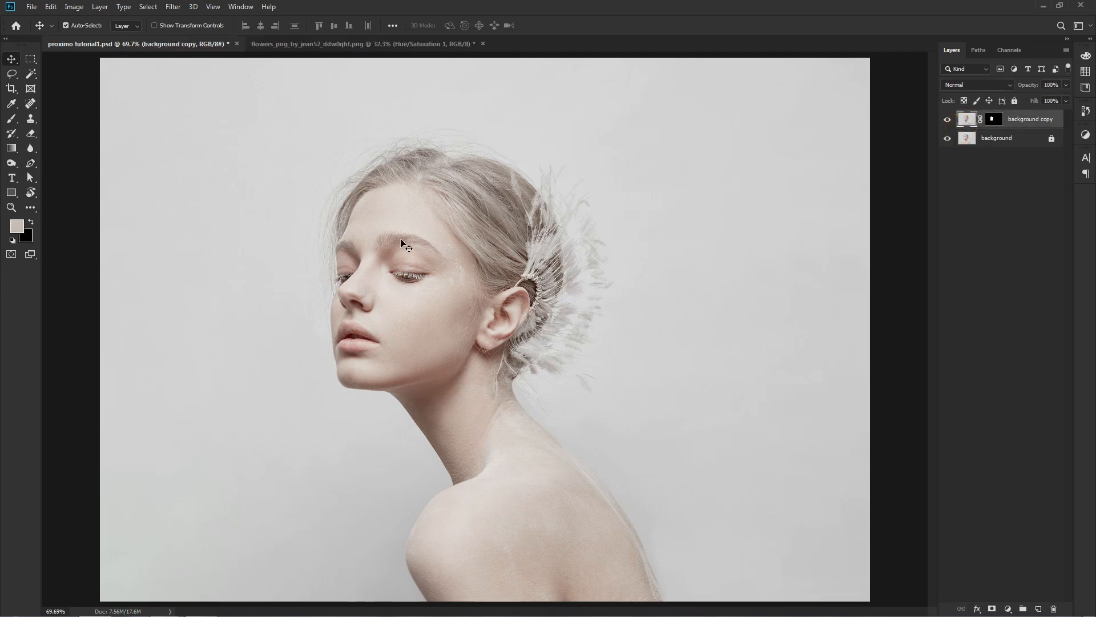
{"action": "left_click", "coordinate": [51, 7]}
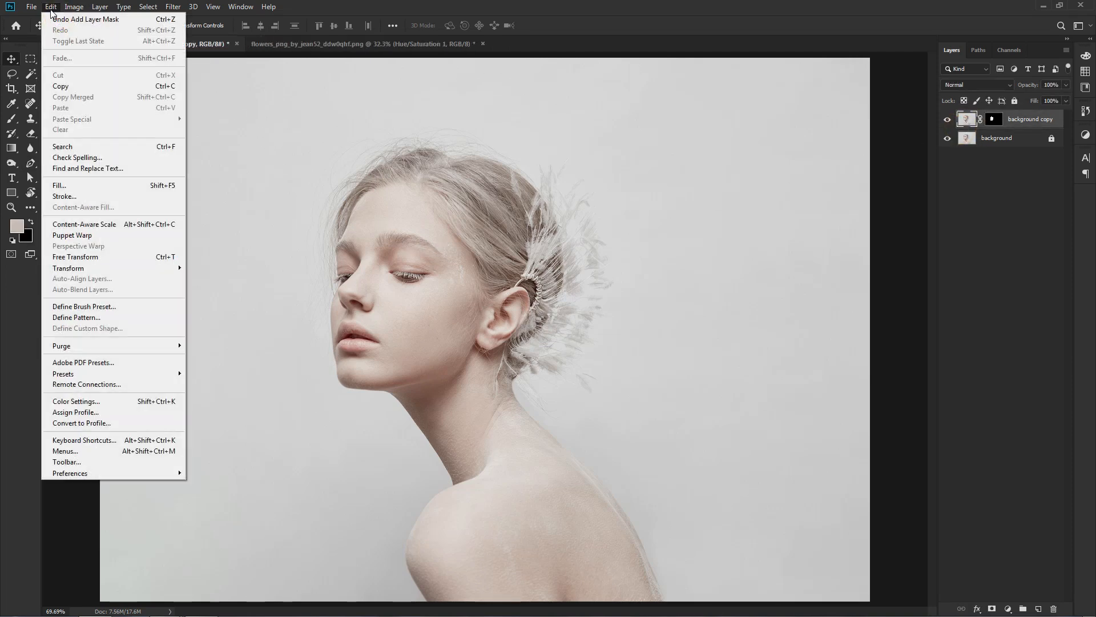
{"action": "left_click", "coordinate": [115, 256]}
{"action": "left_click_drag", "start_coordinate": [408, 293], "coordinate": [386, 282]}
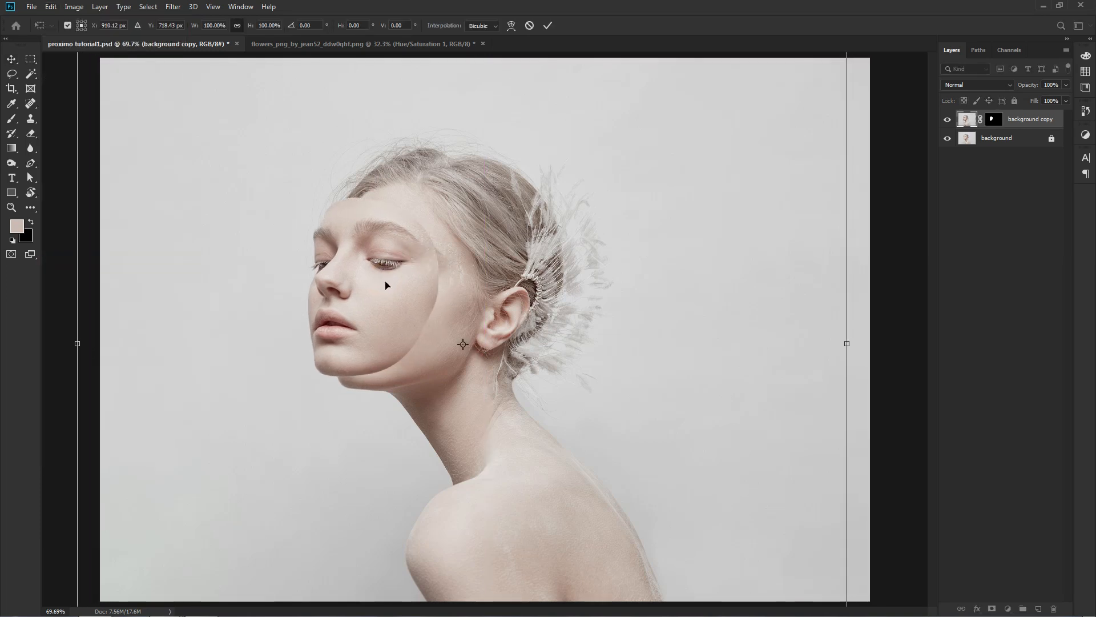
{"action": "key", "text": "Return"}
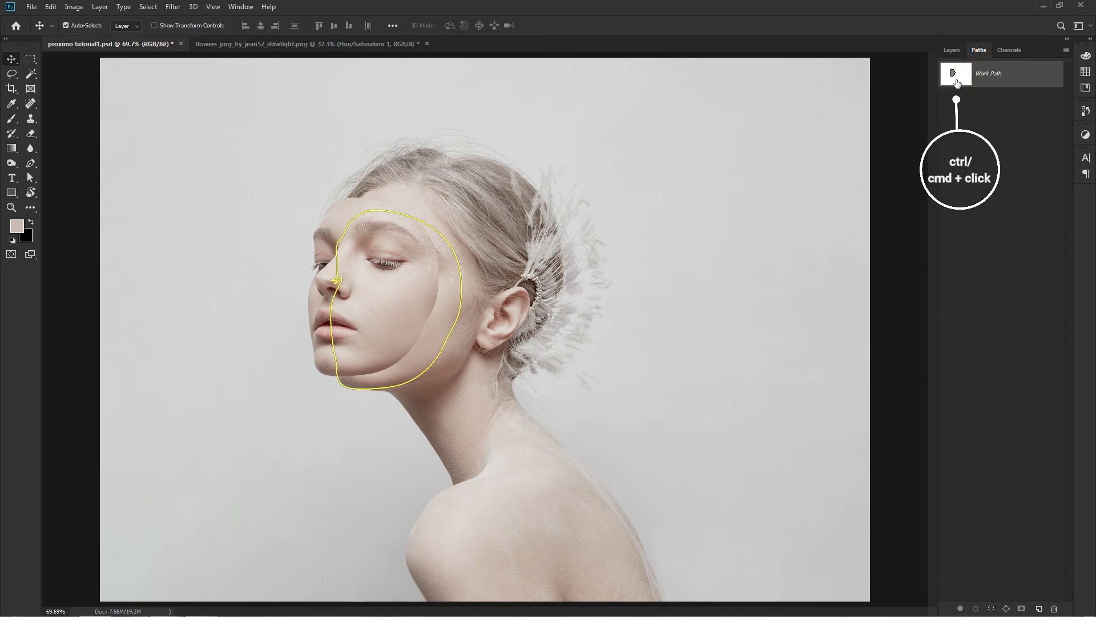
Load the Work Path as a selection and invert it so only the original face area is selected.
{"action": "left_click", "coordinate": [956, 74], "text": "ctrl"}
{"action": "left_click", "coordinate": [952, 50]}
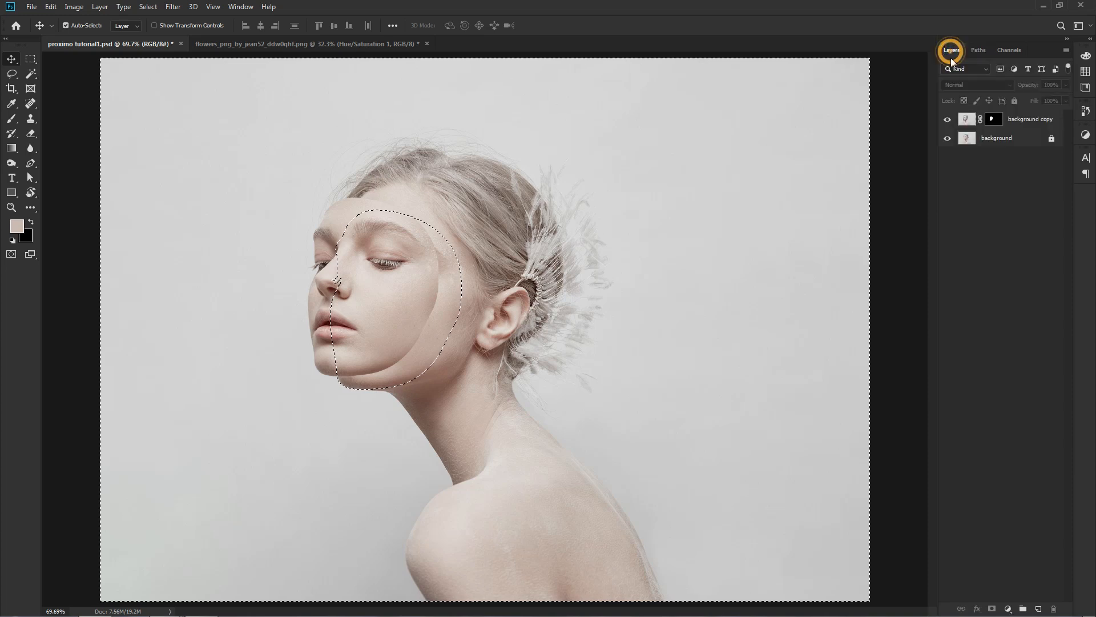
{"action": "key", "text": "ctrl+shift+i"}
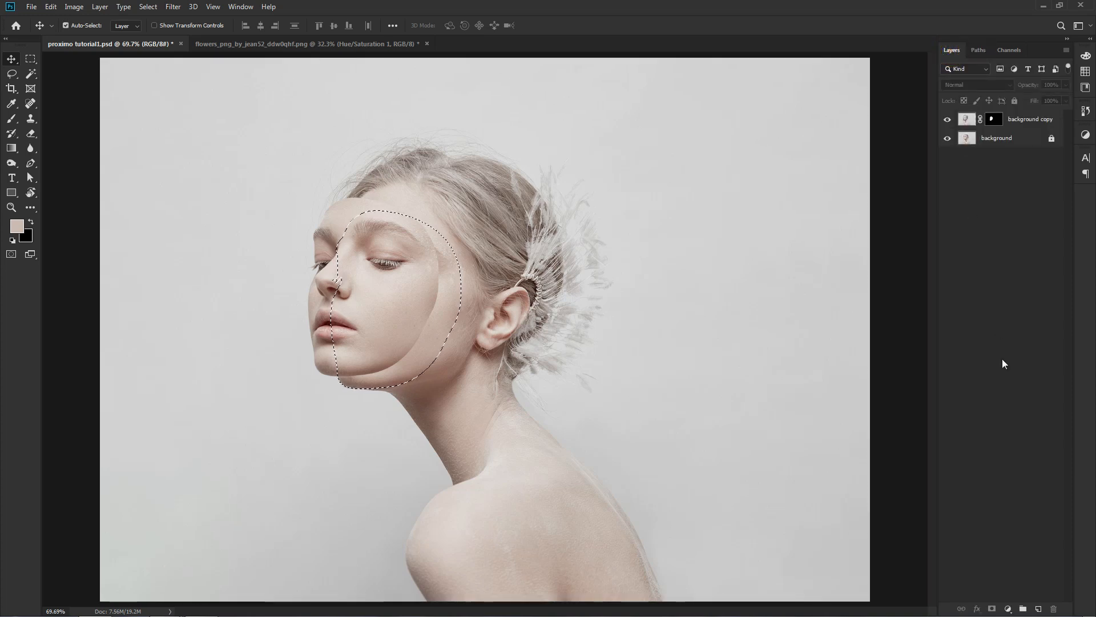
On a new layer directly above the background, fill the face selection with a light skin tone sampled from the forehead, and deselect.
{"action": "left_click", "coordinate": [1020, 143]}
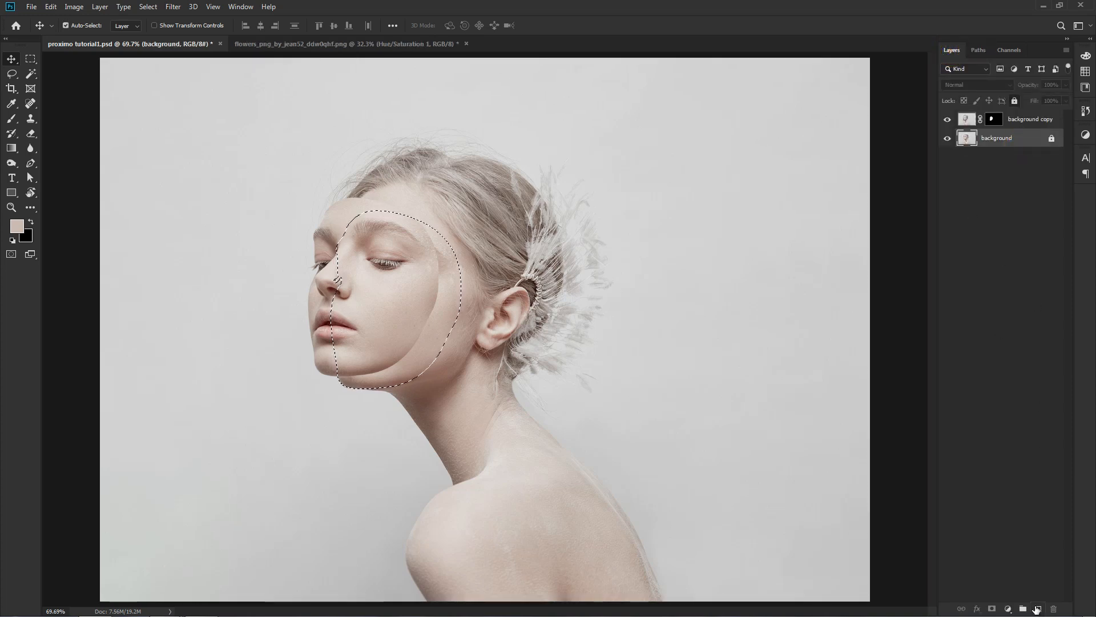
{"action": "left_click", "coordinate": [1038, 608]}
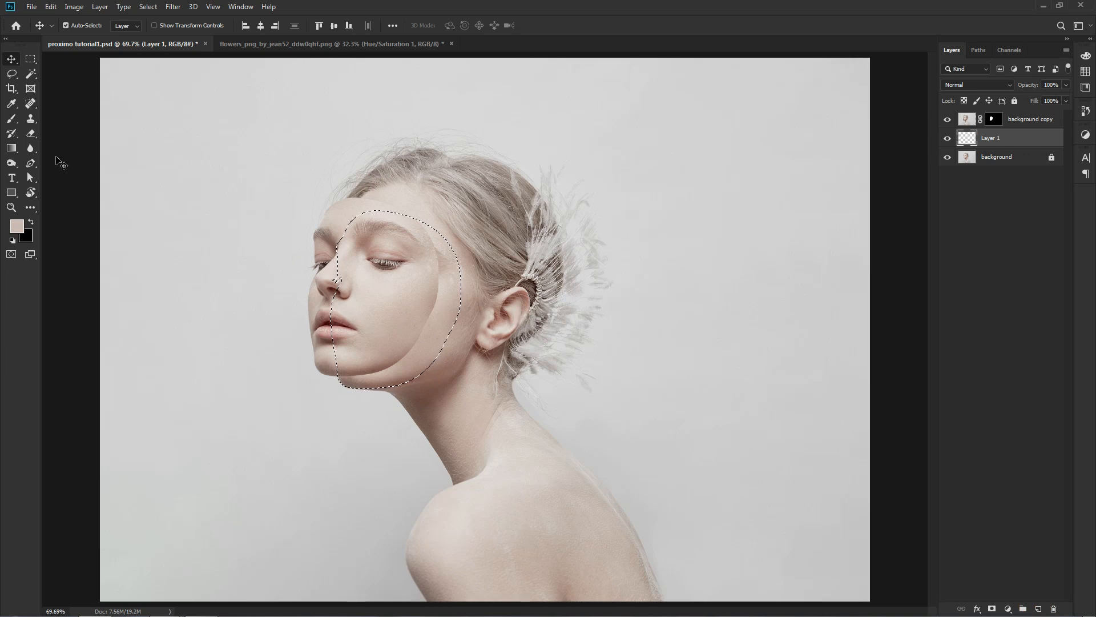
{"action": "left_click", "coordinate": [11, 105]}
{"action": "left_click", "coordinate": [38, 106]}
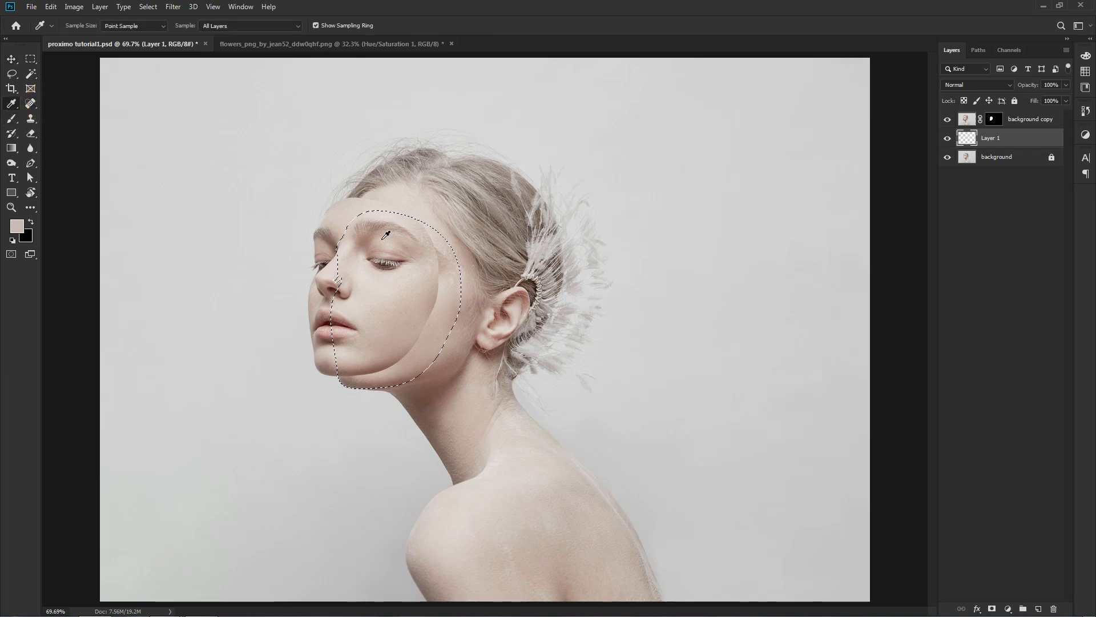
{"action": "left_click", "coordinate": [460, 252]}
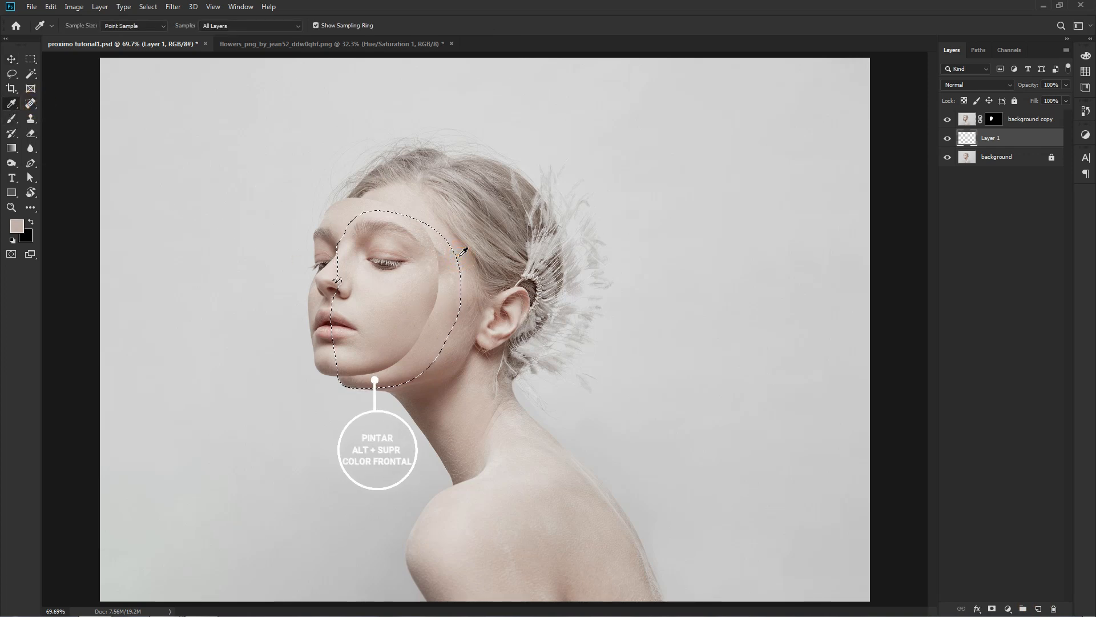
{"action": "left_click", "coordinate": [425, 216]}
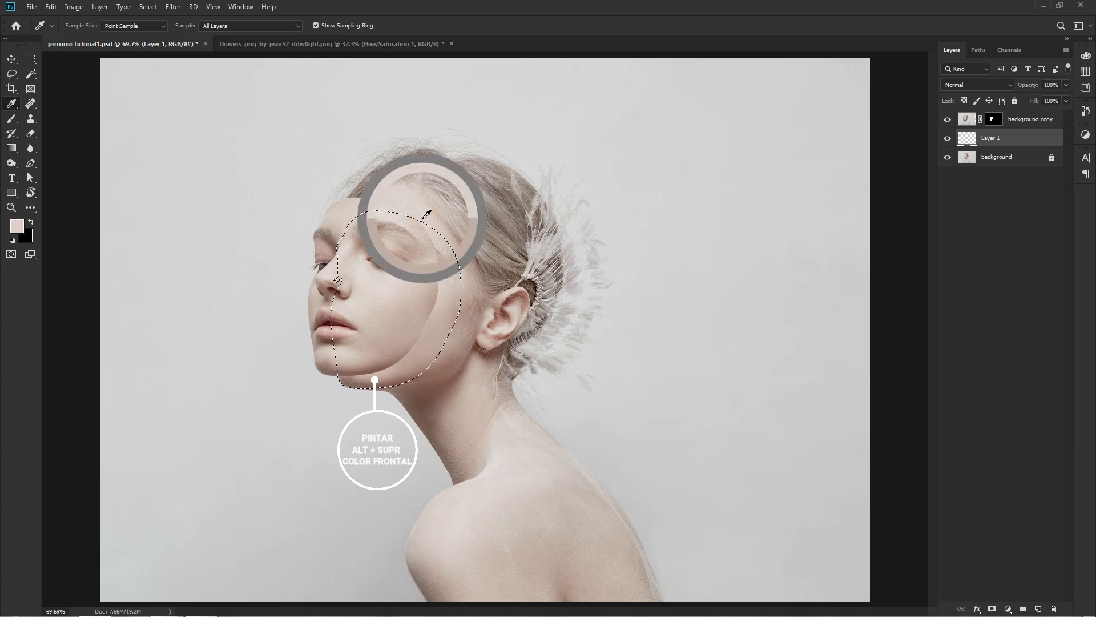
{"action": "key", "text": "alt+Delete"}
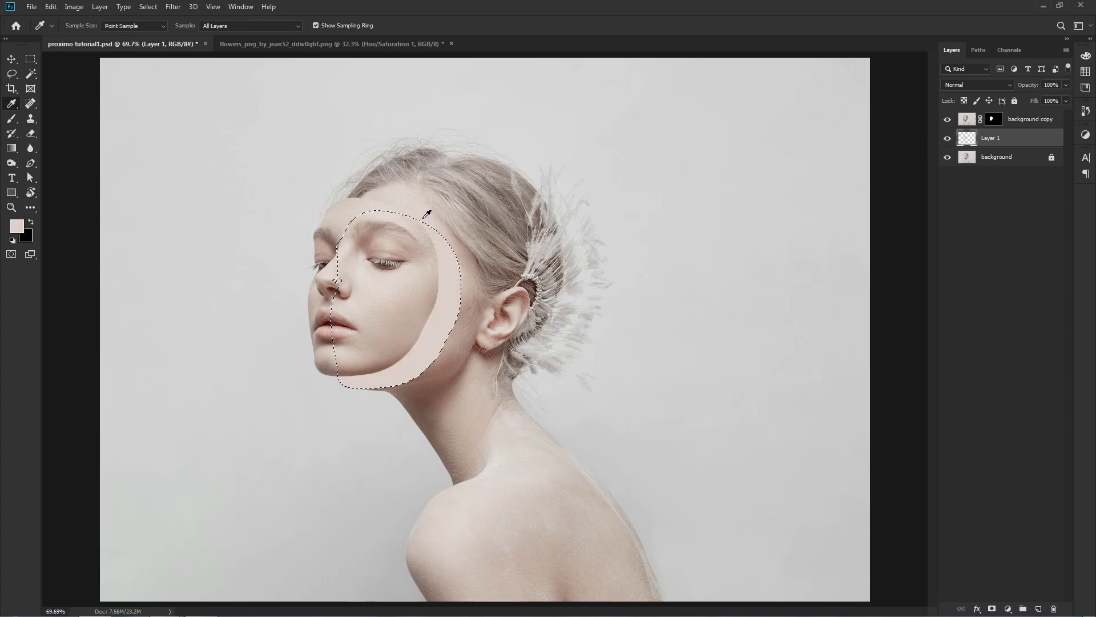
{"action": "key", "text": "ctrl+1"}
{"action": "key", "text": "ctrl+d"}
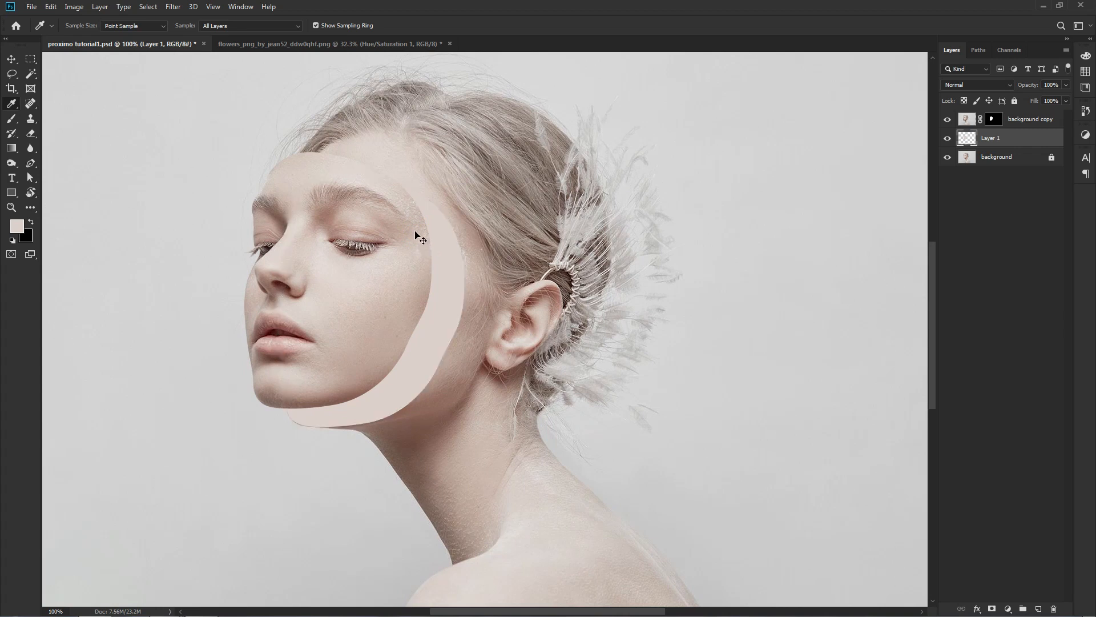
{"action": "left_click_drag", "start_coordinate": [423, 249], "coordinate": [457, 263]}
{"action": "key", "text": "v"}
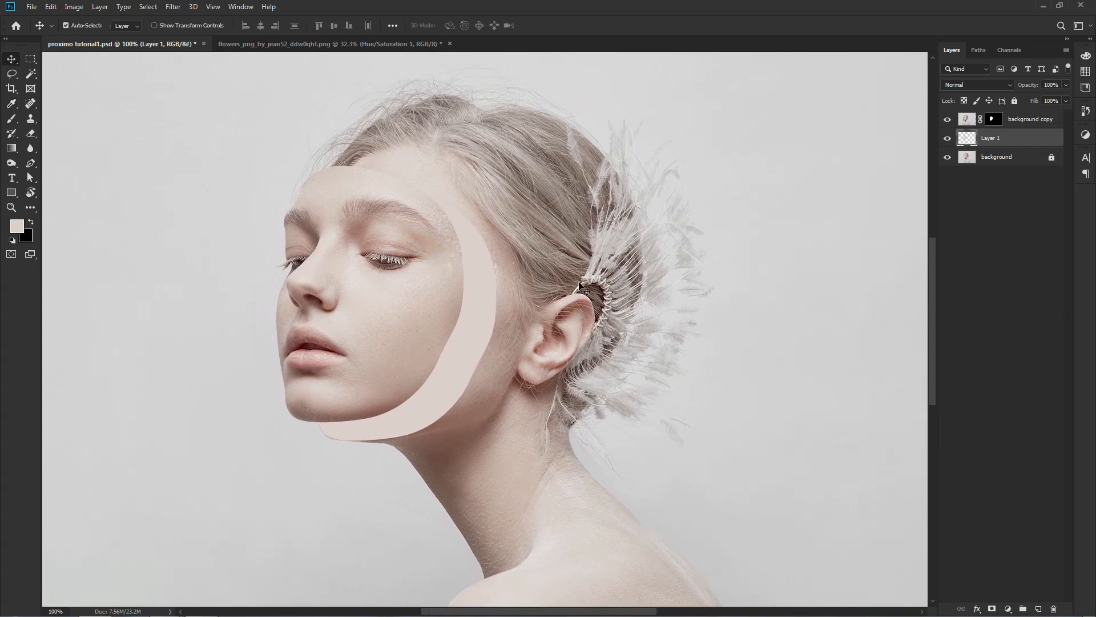
Duplicate the light skin-tone layer and load the duplicate's outline as a selection.
{"action": "left_click", "coordinate": [959, 201]}
{"action": "left_click", "coordinate": [966, 139]}
{"action": "key", "text": "ctrl+j"}
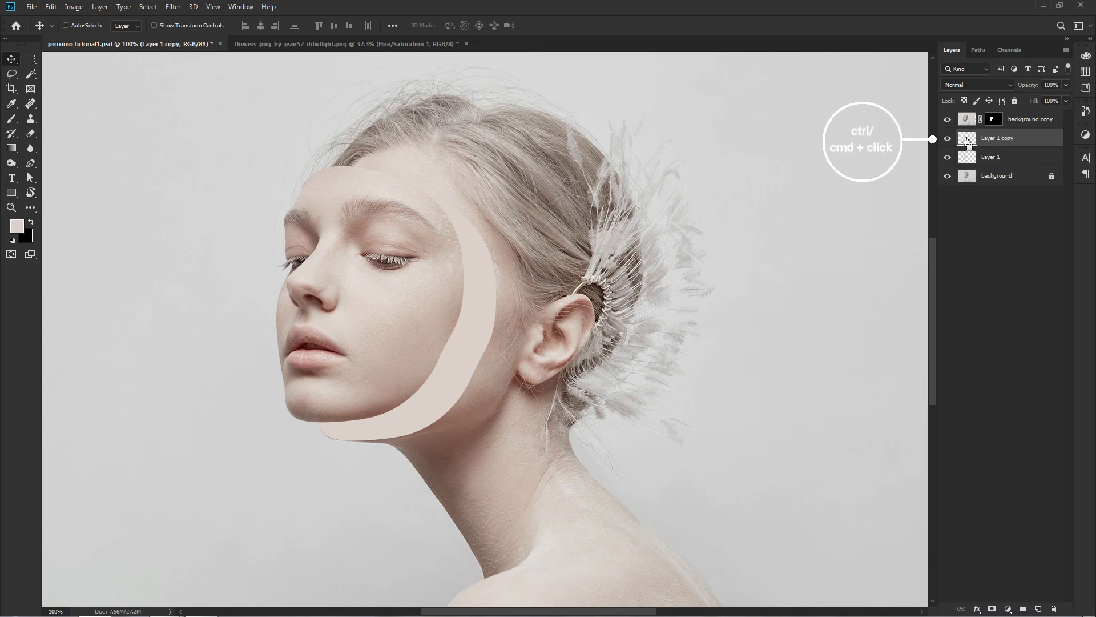
{"action": "left_click", "coordinate": [966, 140], "text": "ctrl"}
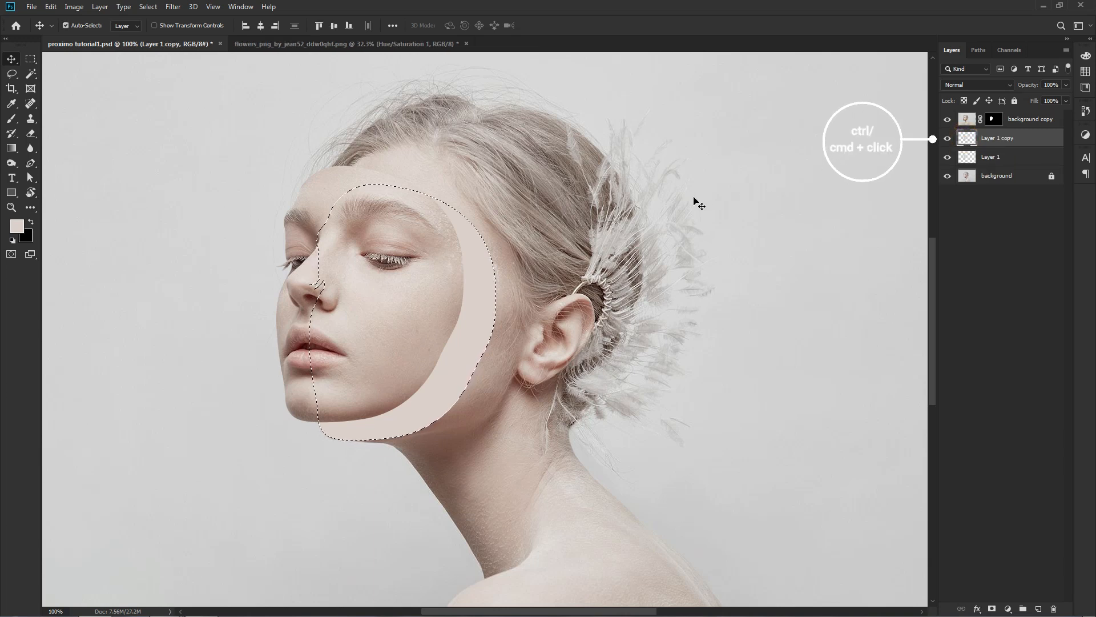
Fill the selected shape on Layer 1 copy with a darker brown sampled from the jaw shadow, and deselect.
{"action": "key", "text": "i"}
{"action": "left_click", "coordinate": [450, 414]}
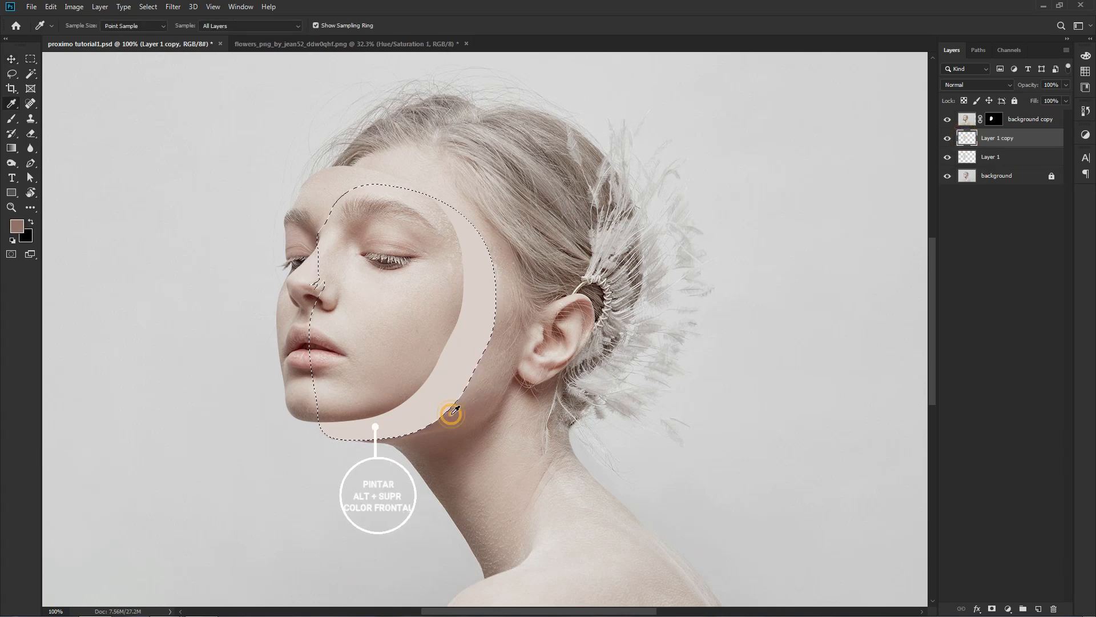
{"action": "key", "text": "alt+Delete"}
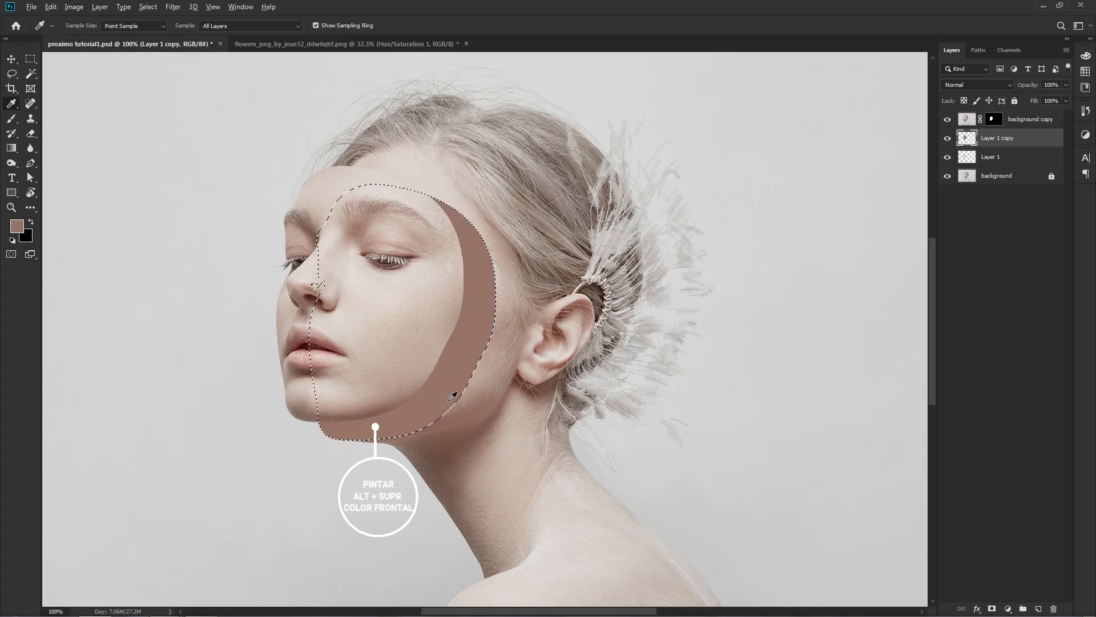
{"action": "key", "text": "ctrl+d"}
{"action": "key", "text": "v"}
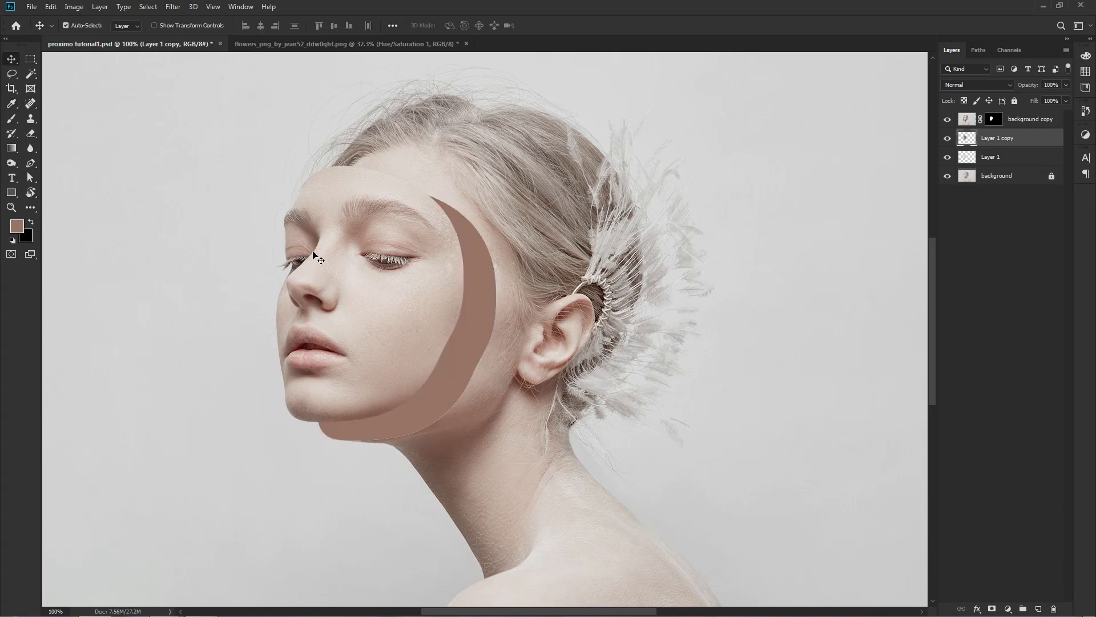
Free-transform Layer 1 copy slightly smaller so a thin rim of the light skin tone shows around the brown shape.
{"action": "left_click", "coordinate": [51, 6]}
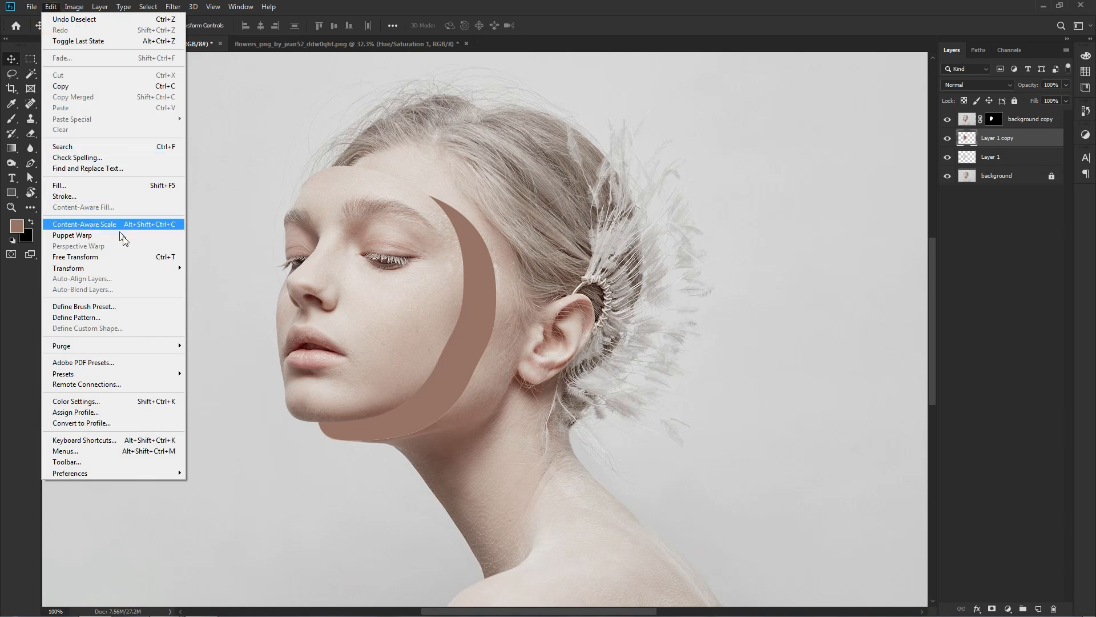
{"action": "left_click", "coordinate": [139, 256]}
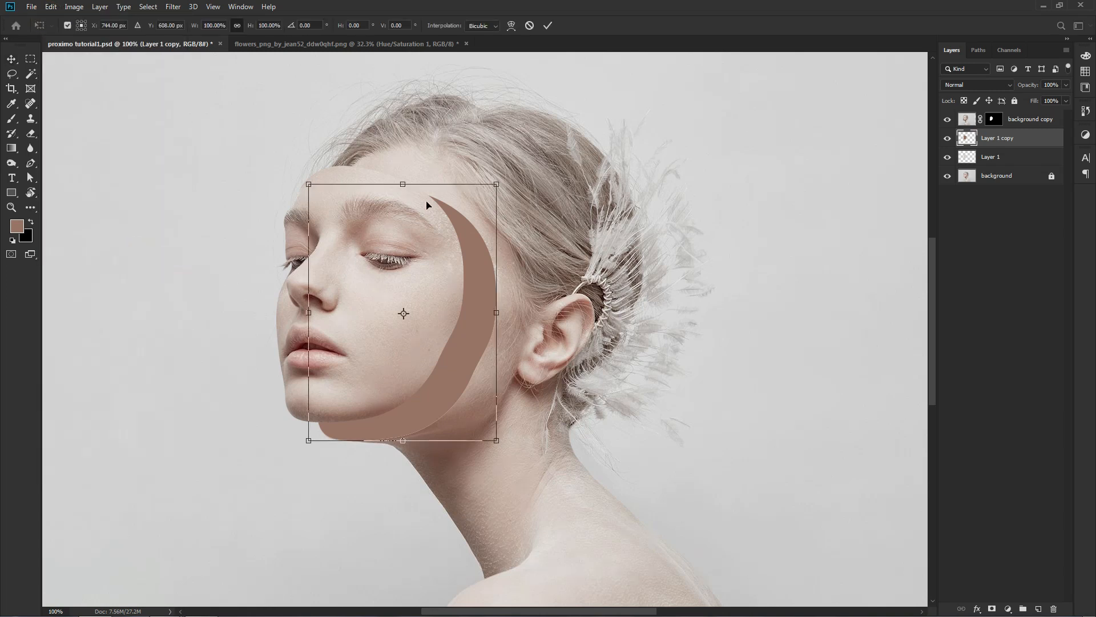
{"action": "left_click_drag", "start_coordinate": [499, 182], "coordinate": [493, 185]}
{"action": "key", "text": "Return"}
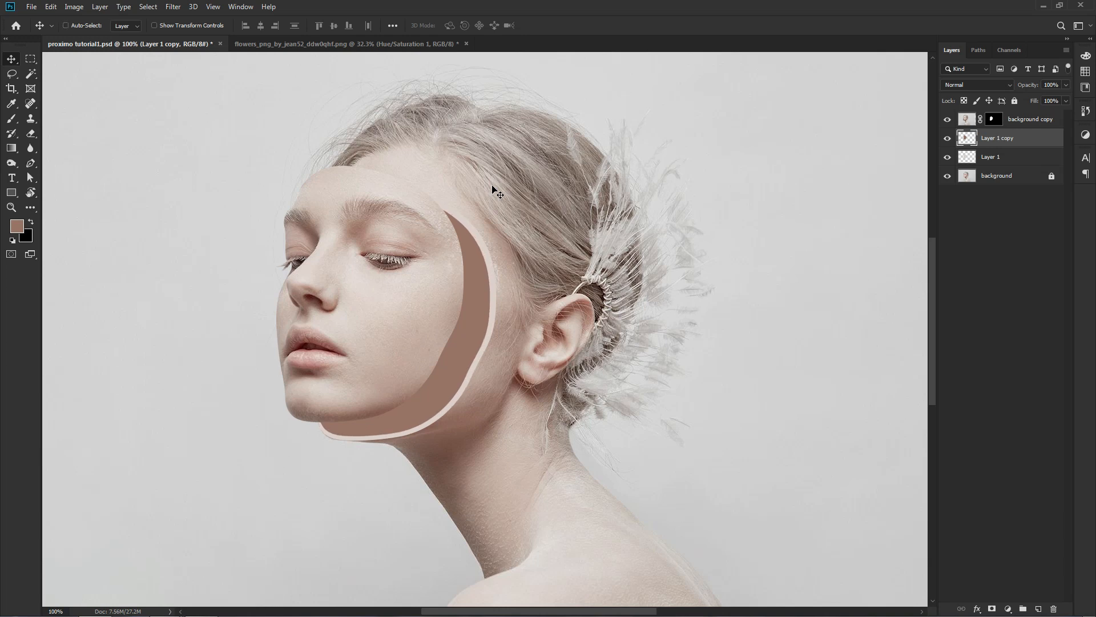
{"action": "key", "text": "ctrl+0"}
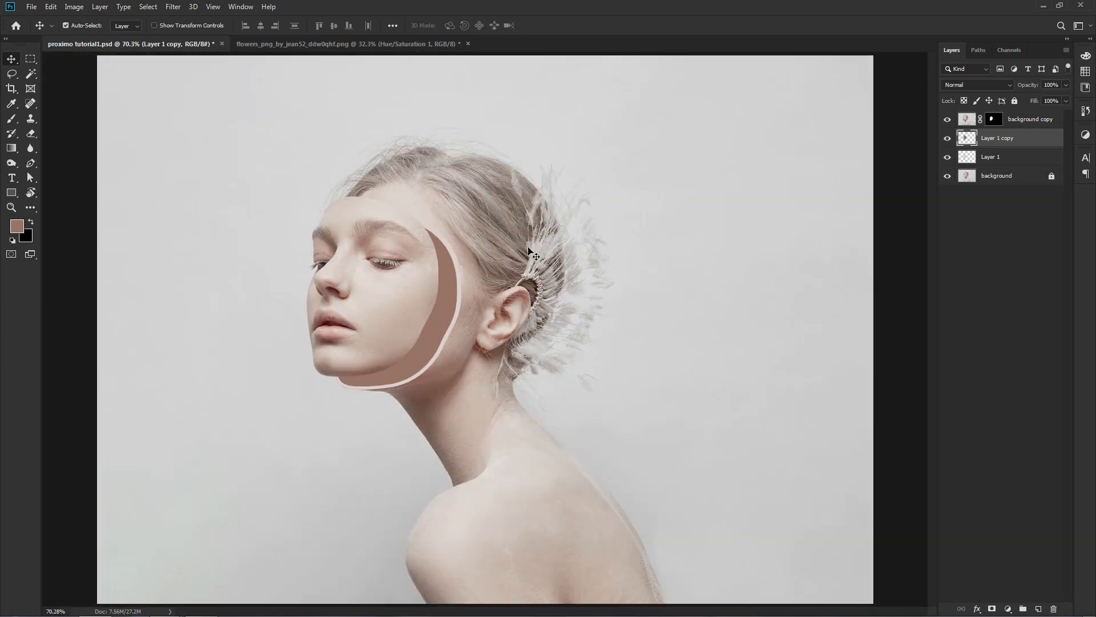
Add a new layer above Layer 1 copy and clip it to that brown shape.
{"action": "left_click", "coordinate": [695, 272]}
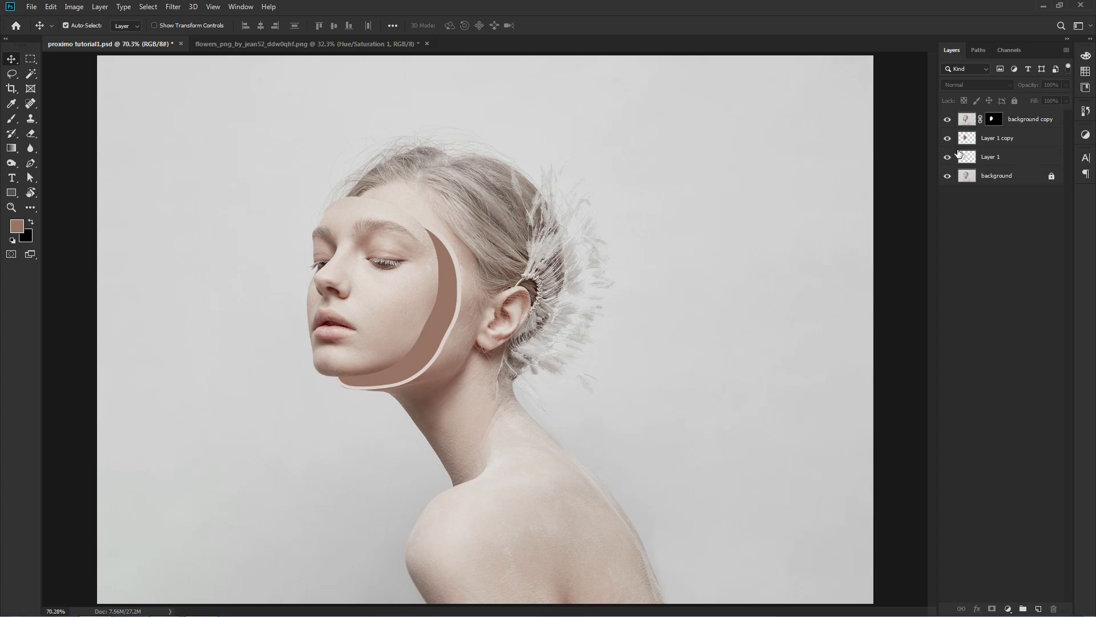
{"action": "left_click", "coordinate": [966, 145]}
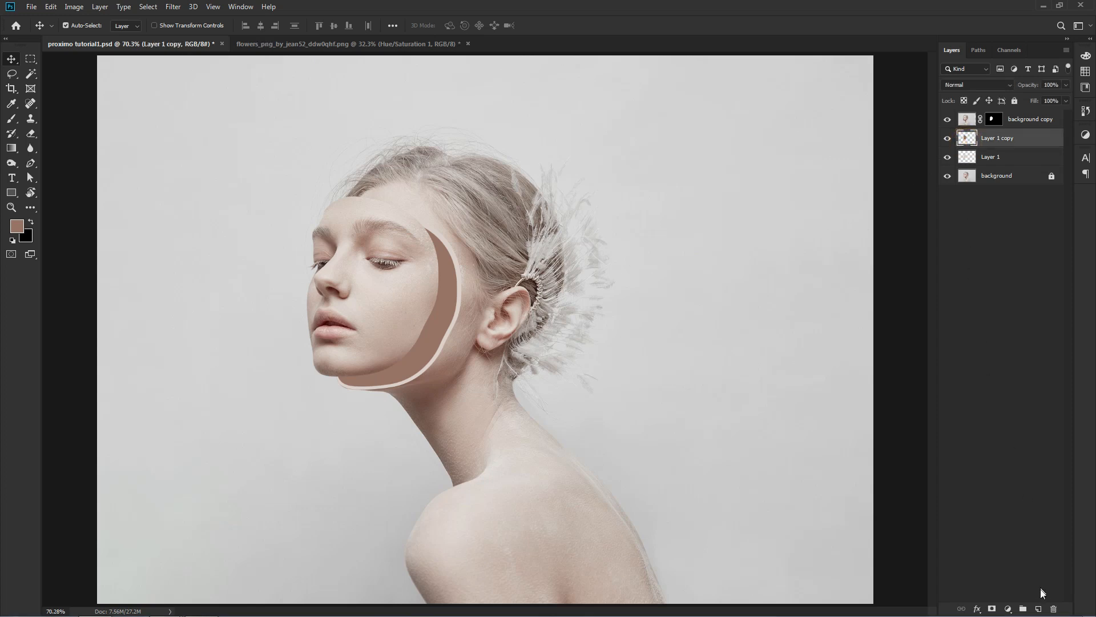
{"action": "left_click", "coordinate": [1039, 608]}
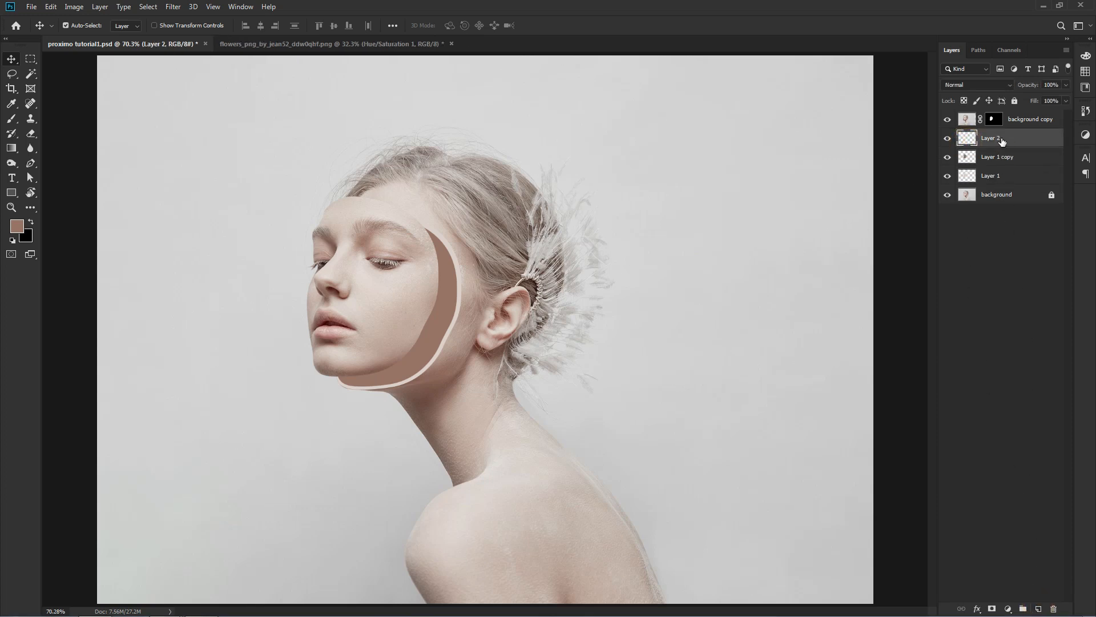
{"action": "right_click", "coordinate": [1002, 142]}
{"action": "left_click", "coordinate": [977, 348]}
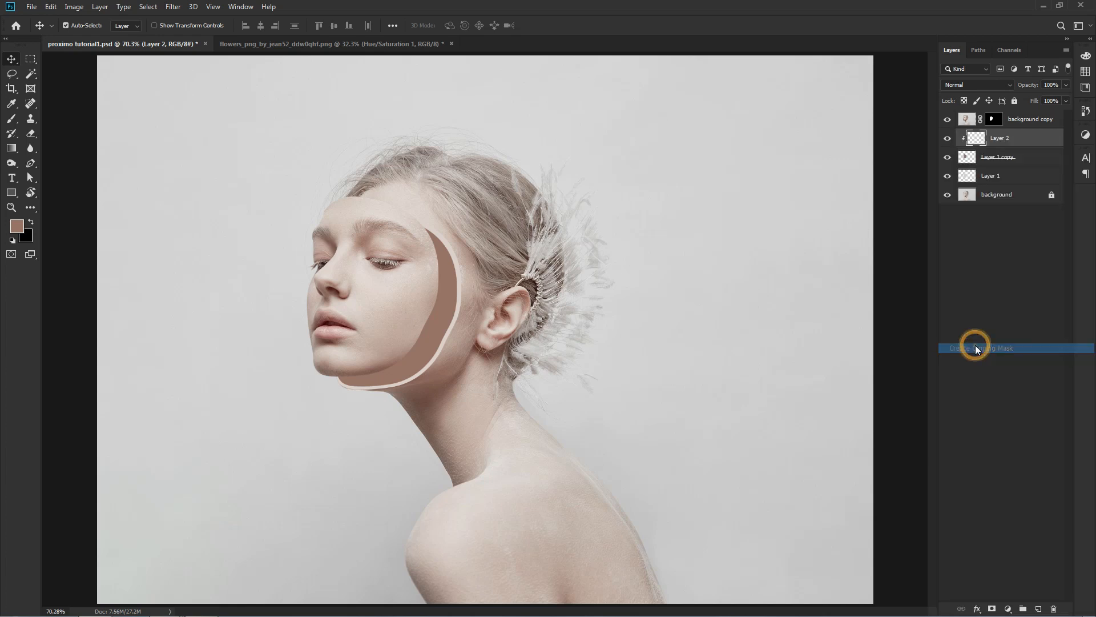
Set up a Soft Round brush at 322 px, 0% hardness and 58% flow, with a slightly darker brown foreground colour.
{"action": "right_click", "coordinate": [14, 119]}
{"action": "left_click", "coordinate": [68, 115]}
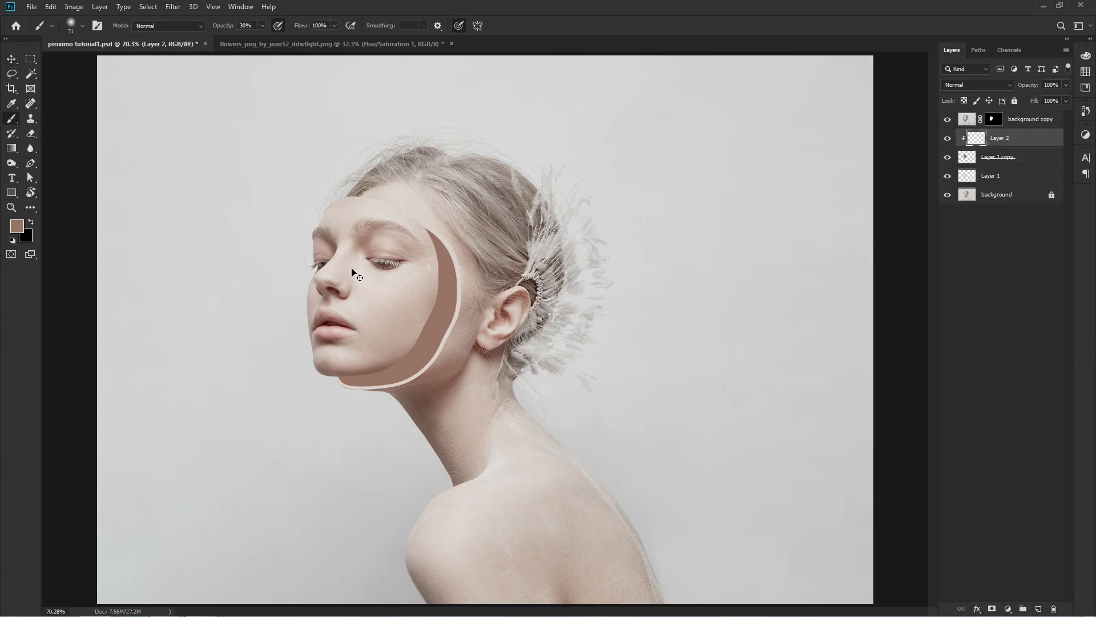
{"action": "key", "text": "ctrl+plus"}
{"action": "right_click", "coordinate": [498, 279]}
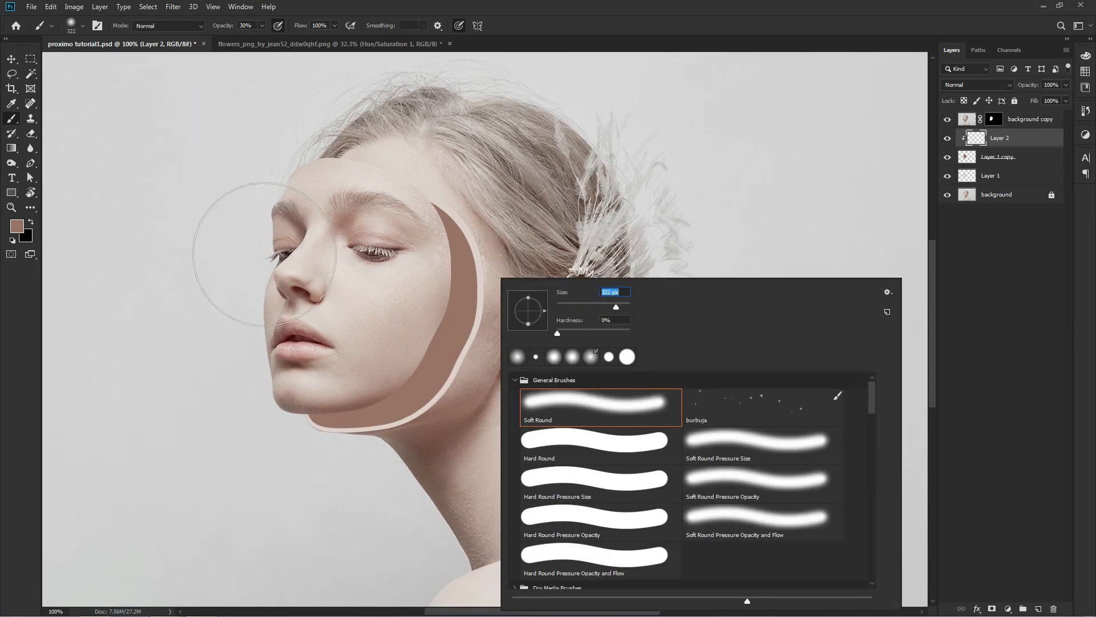
{"action": "left_click", "coordinate": [17, 226]}
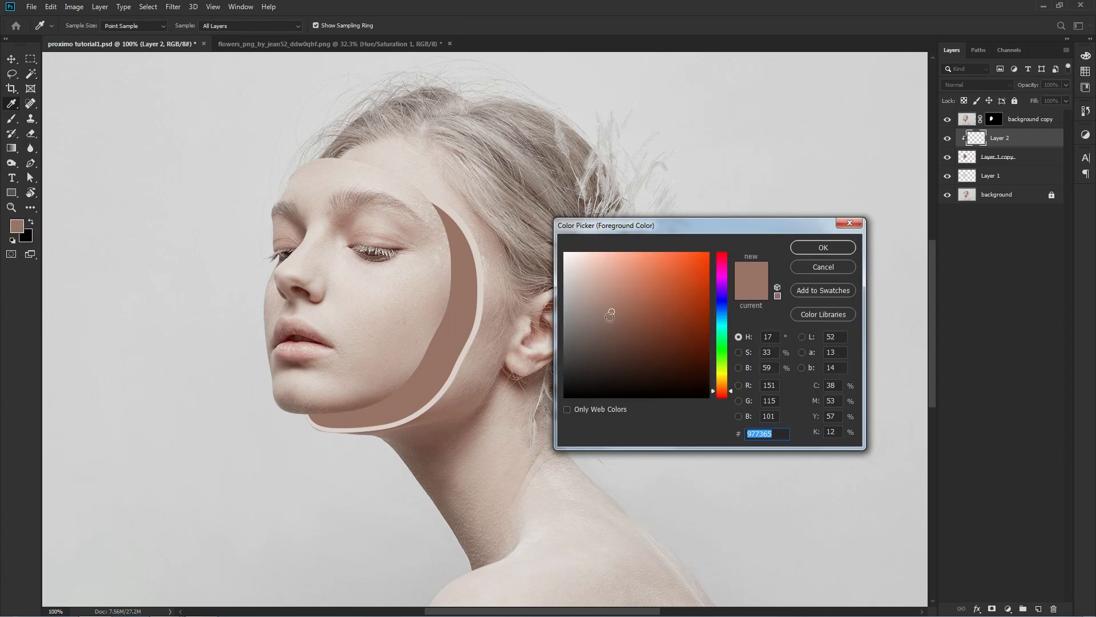
{"action": "left_click_drag", "start_coordinate": [610, 318], "coordinate": [610, 326]}
{"action": "left_click", "coordinate": [823, 247]}
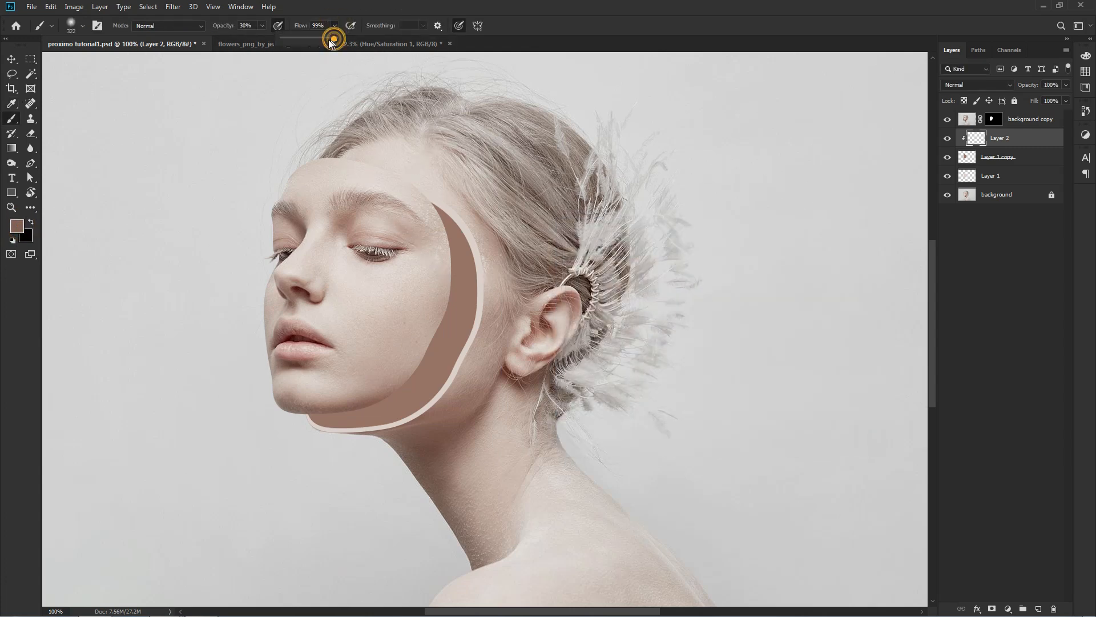
Paint soft shading on Layer 2 along the brown shape's outer edge from the temple down toward the cheek.
{"action": "left_click", "coordinate": [433, 198]}
{"action": "left_click_drag", "start_coordinate": [432, 198], "coordinate": [456, 225]}
{"action": "mouse_move", "coordinate": [466, 242]}
{"action": "left_mouse_down"}
{"action": "mouse_move", "coordinate": [483, 352]}
{"action": "mouse_move", "coordinate": [469, 397]}
{"action": "mouse_move", "coordinate": [452, 418]}
{"action": "mouse_move", "coordinate": [388, 438]}
{"action": "mouse_move", "coordinate": [469, 383]}
{"action": "mouse_move", "coordinate": [482, 311]}
{"action": "left_mouse_up"}
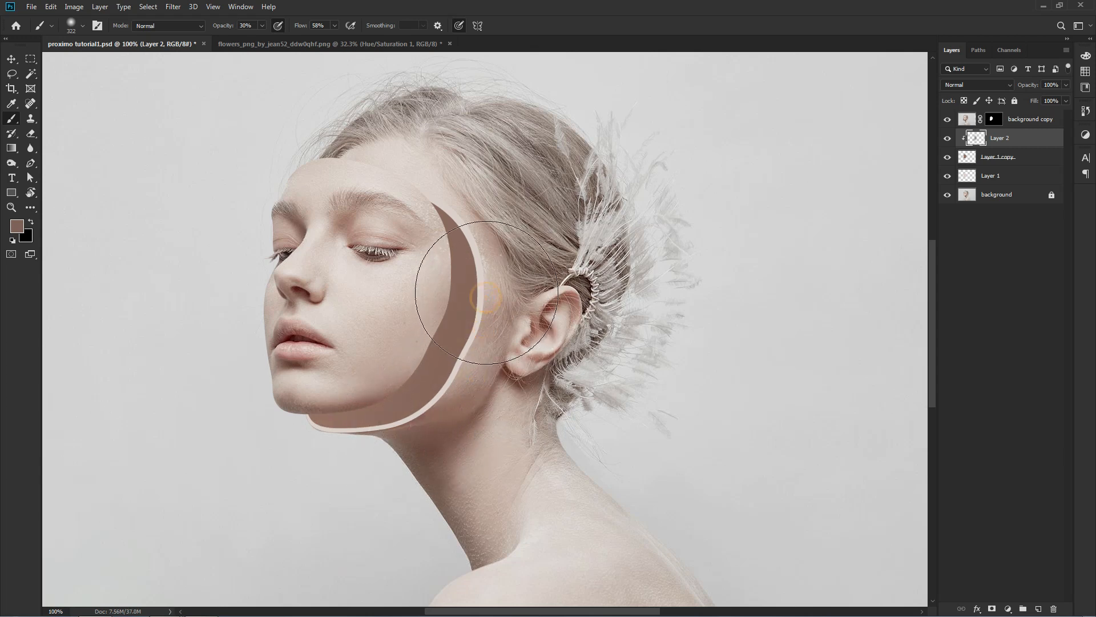
Reduce the brush to 120 px and shade the brown shape's edge under the chin and up to the temple.
{"action": "right_click", "coordinate": [493, 301]}
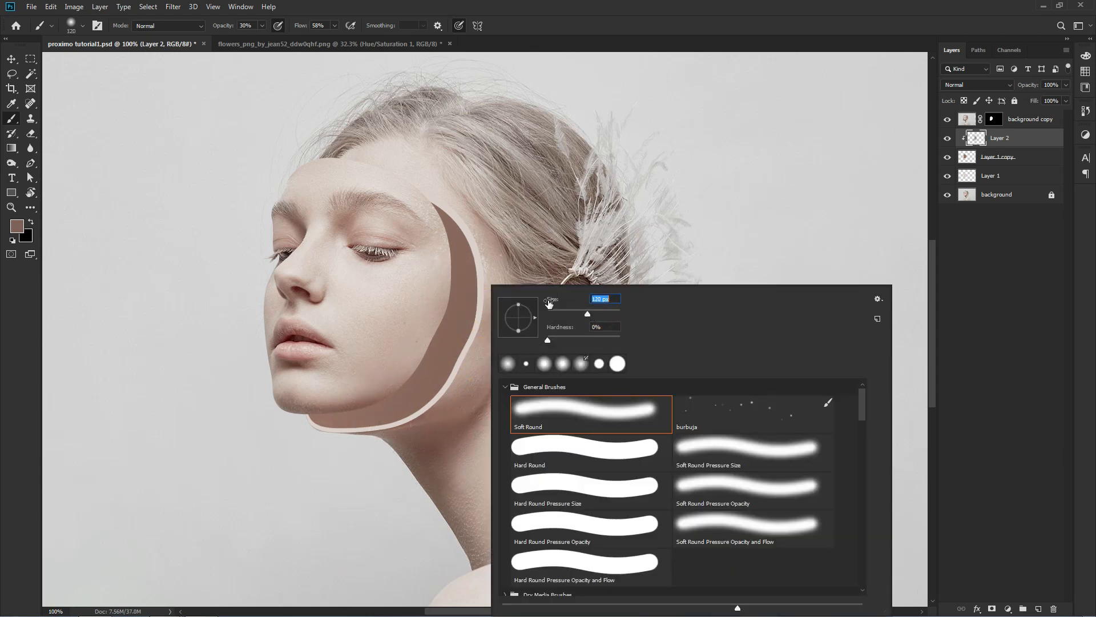
{"action": "left_click", "coordinate": [464, 239]}
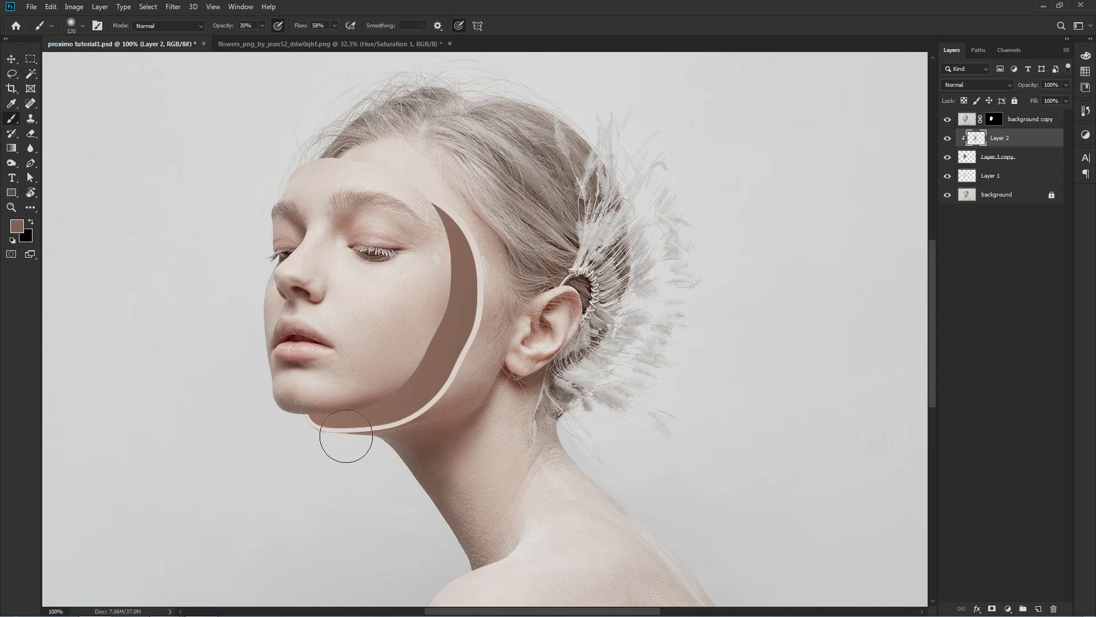
{"action": "left_click_drag", "start_coordinate": [326, 421], "coordinate": [338, 428]}
{"action": "left_click_drag", "start_coordinate": [477, 255], "coordinate": [445, 191]}
Darken the foreground colour to #6e544a and deepen the shading along the shape's outer edge and chin with a 154 px brush.
{"action": "left_click", "coordinate": [17, 226]}
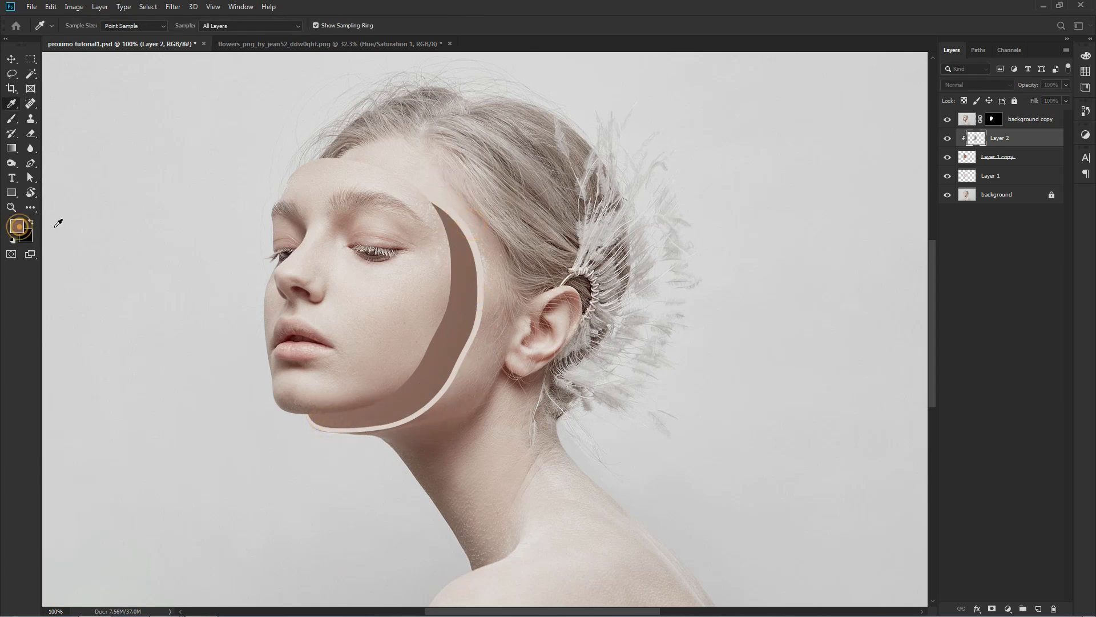
{"action": "left_click_drag", "start_coordinate": [608, 324], "coordinate": [611, 335]}
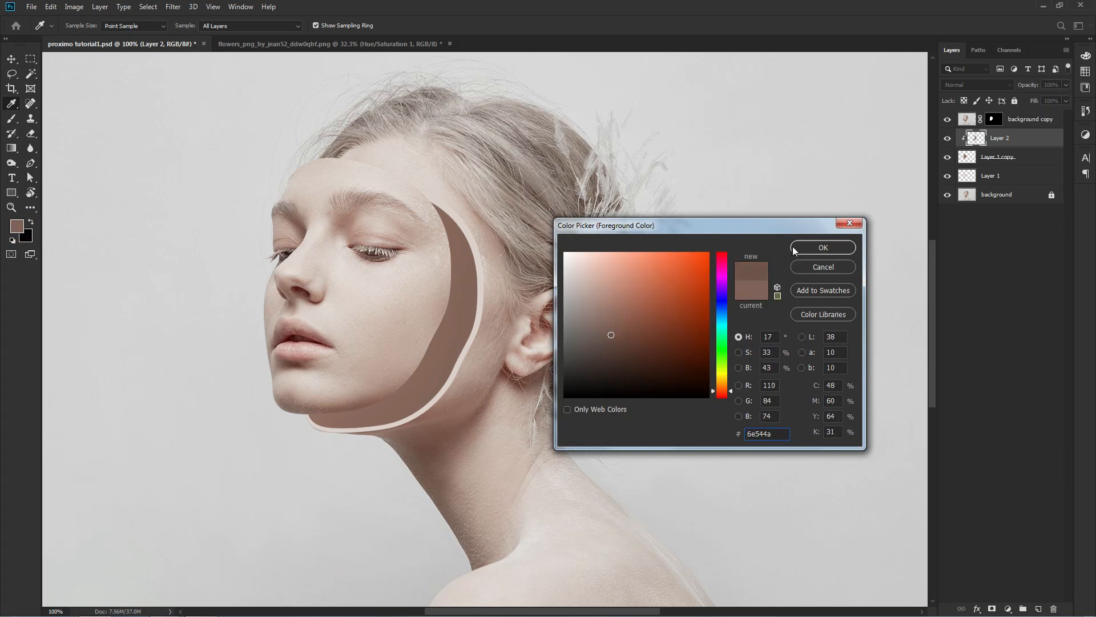
{"action": "left_click", "coordinate": [823, 247]}
{"action": "left_click", "coordinate": [447, 211]}
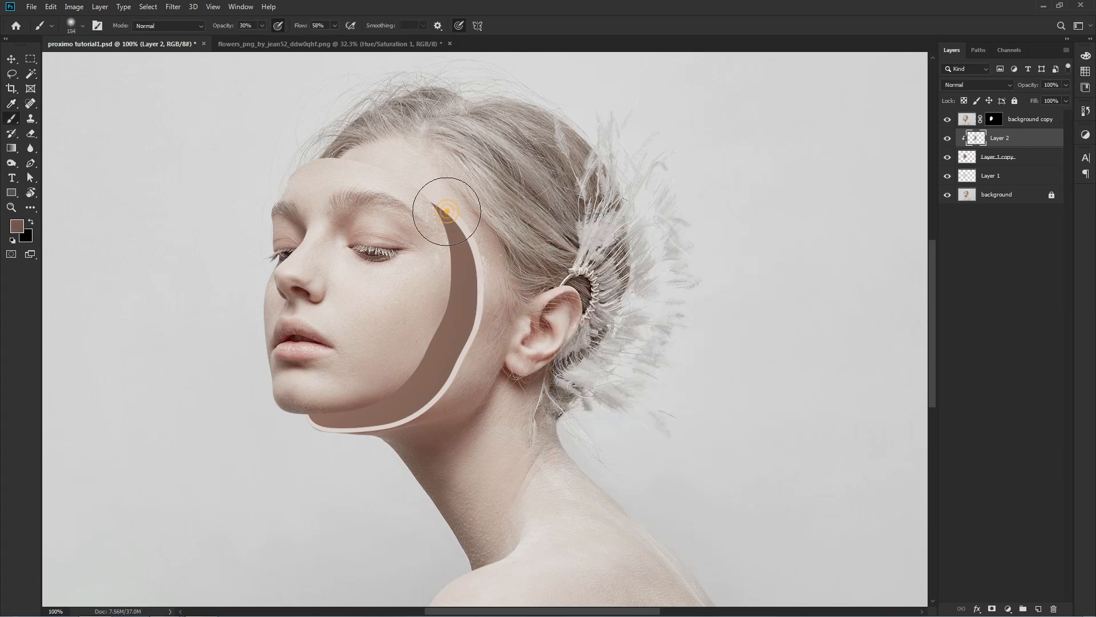
{"action": "mouse_move", "coordinate": [473, 235]}
{"action": "left_mouse_down"}
{"action": "mouse_move", "coordinate": [495, 280]}
{"action": "mouse_move", "coordinate": [492, 324]}
{"action": "left_mouse_up"}
{"action": "left_click_drag", "start_coordinate": [347, 439], "coordinate": [332, 428]}
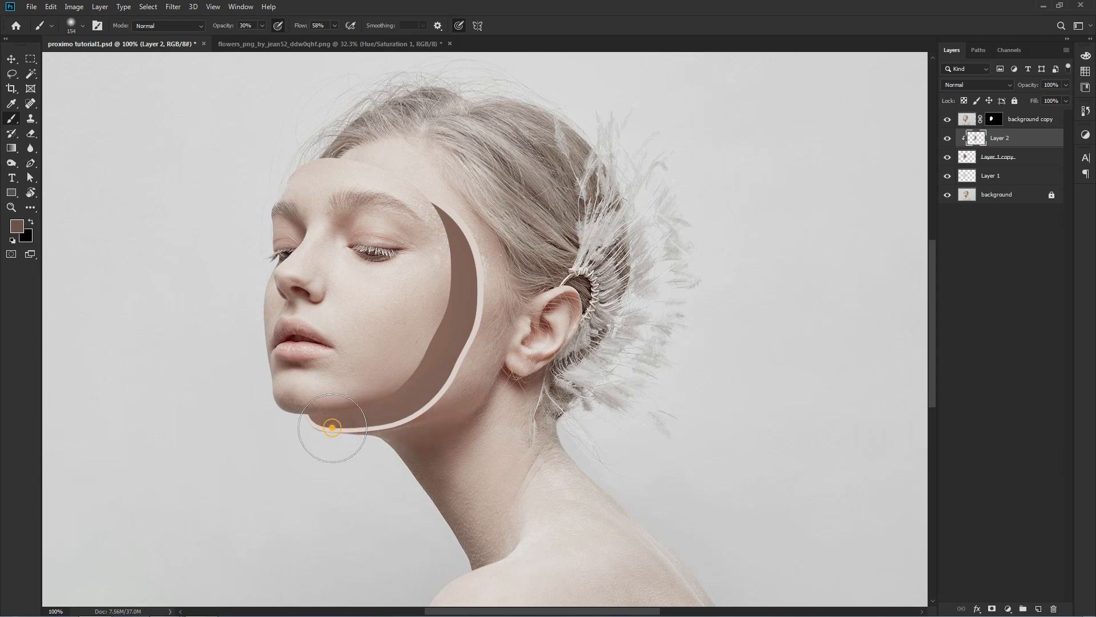
{"action": "left_click_drag", "start_coordinate": [456, 182], "coordinate": [496, 240]}
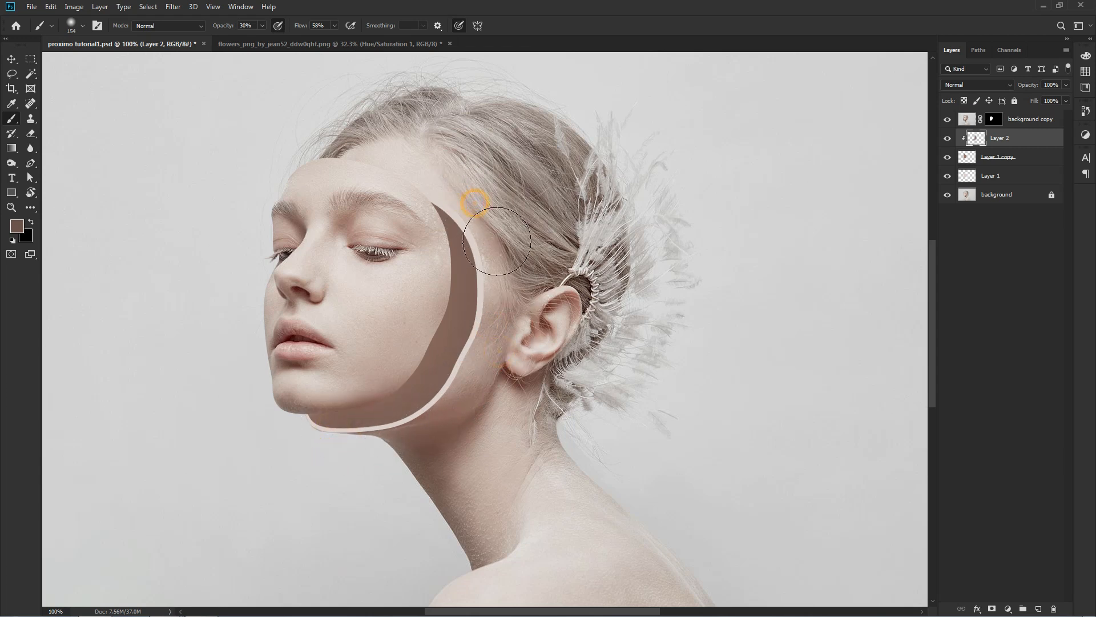
{"action": "key", "text": "v"}
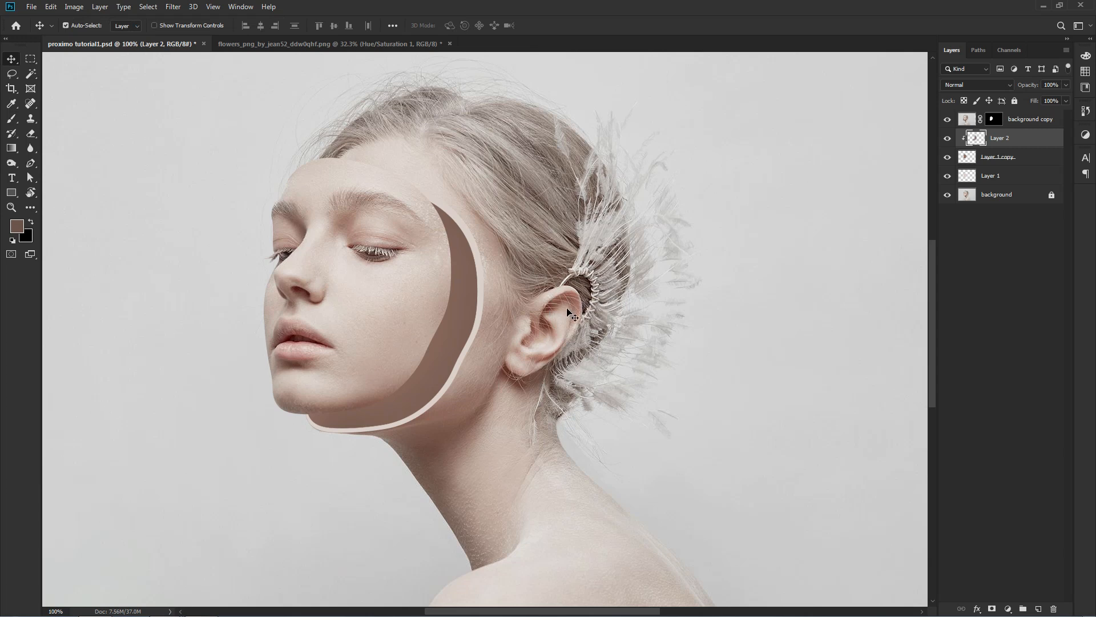
Add a new layer above Layer 1, clip it to the light rim shape, and ready the Brush tool for painting.
{"action": "left_click", "coordinate": [966, 181]}
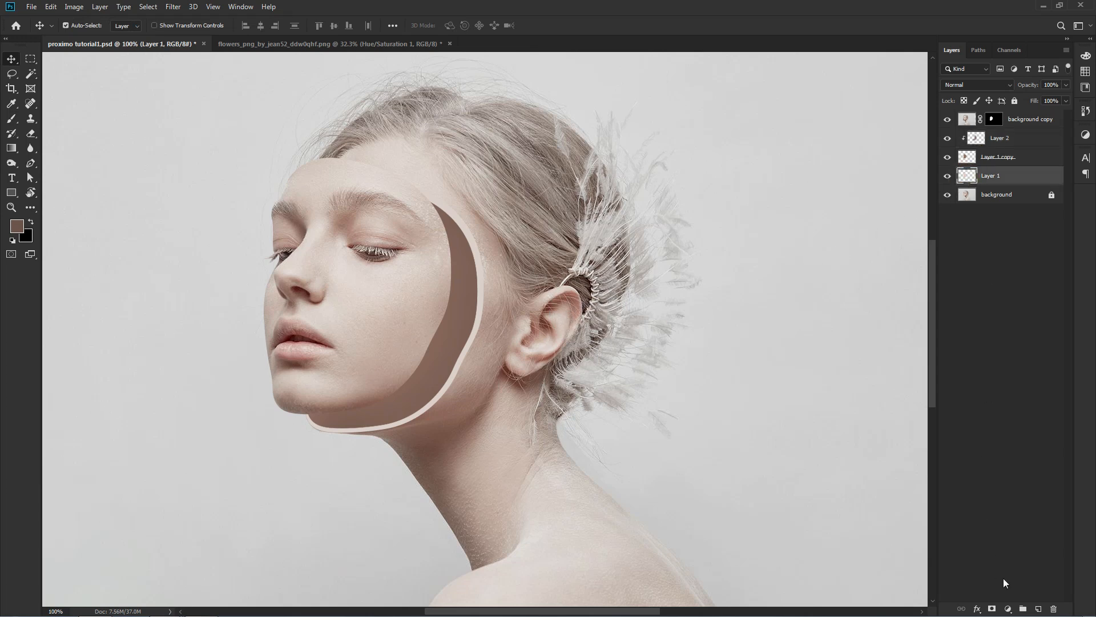
{"action": "left_click", "coordinate": [1036, 608]}
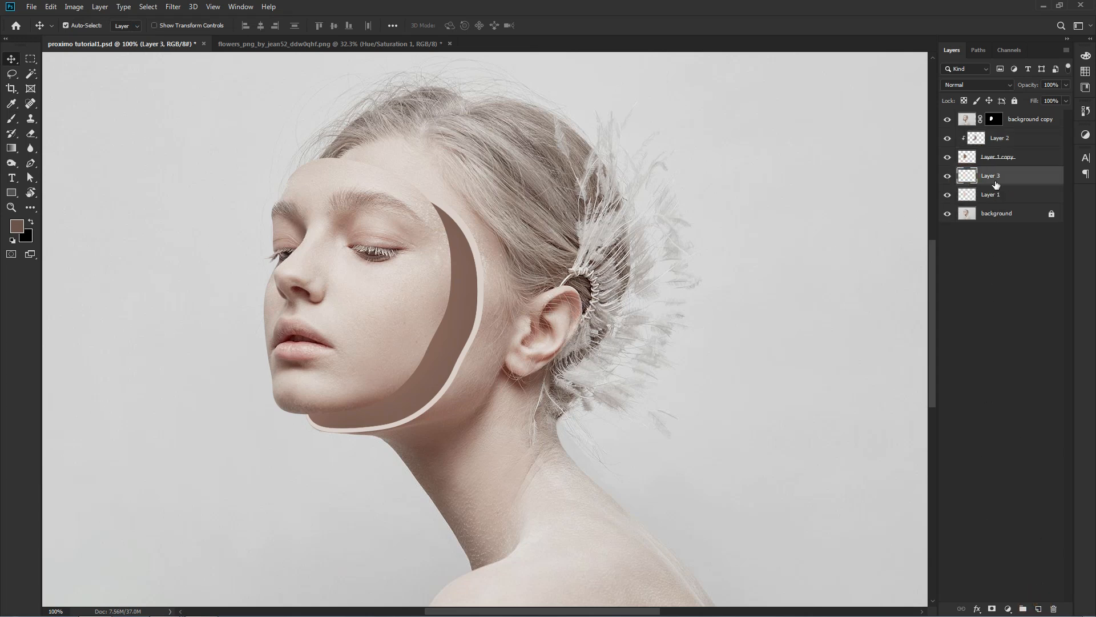
{"action": "right_click", "coordinate": [996, 178]}
{"action": "left_click", "coordinate": [910, 353]}
{"action": "left_click", "coordinate": [13, 119]}
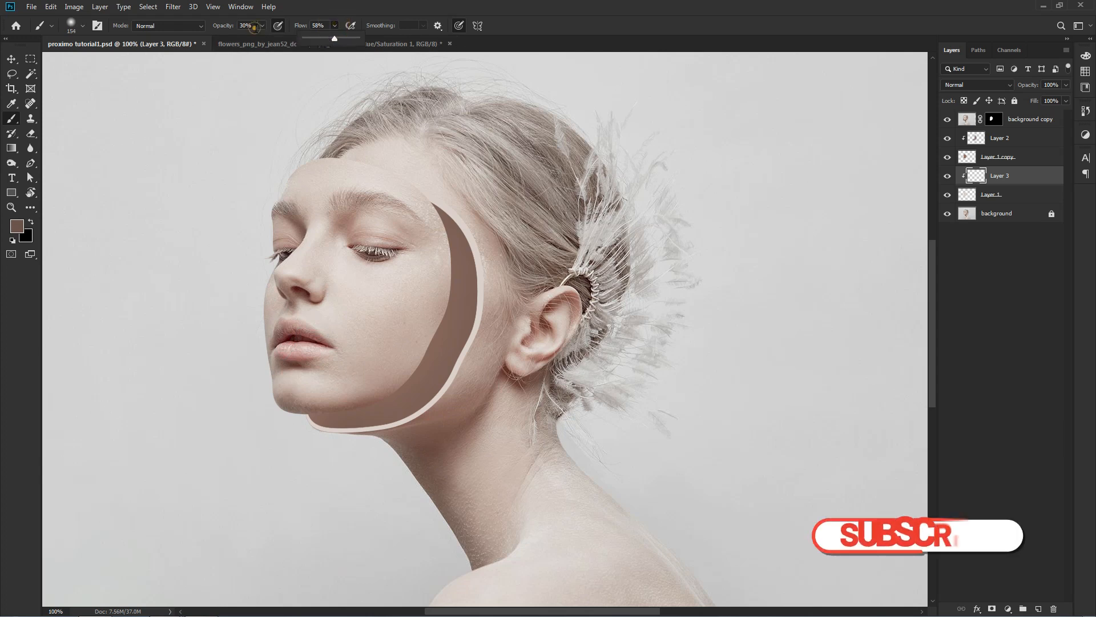
Lower the brush opacity to 15% and paint faint shading on Layer 3 along the light rim under the chin.
{"action": "left_click", "coordinate": [262, 25]}
{"action": "left_click_drag", "start_coordinate": [257, 39], "coordinate": [255, 39]}
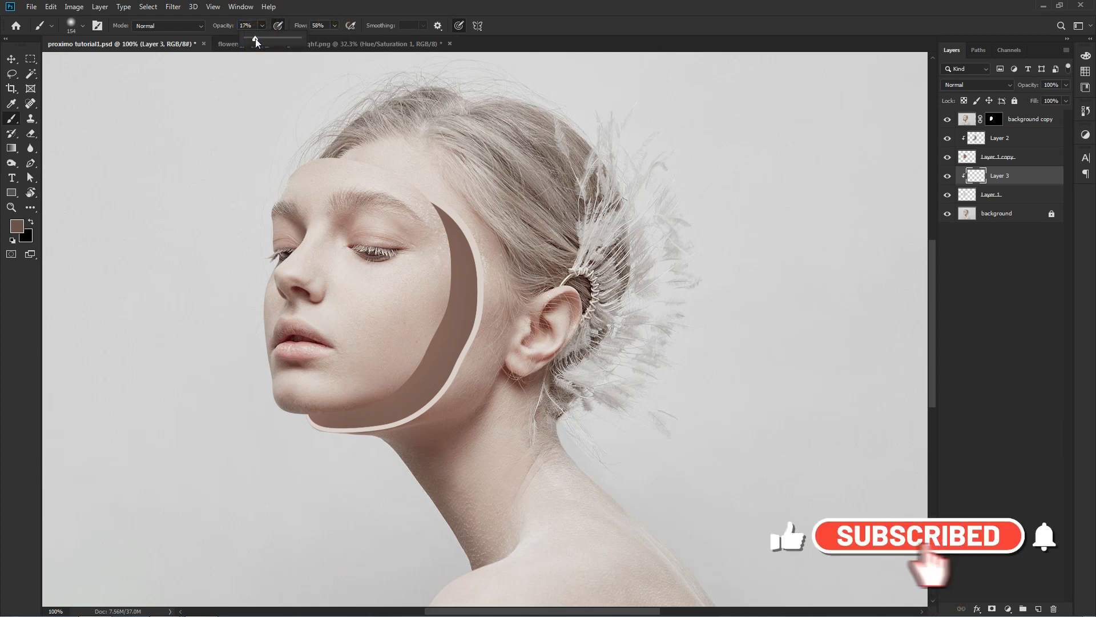
{"action": "scroll", "coordinate": [312, 438], "scroll_direction": "up", "scroll_amount": 1}
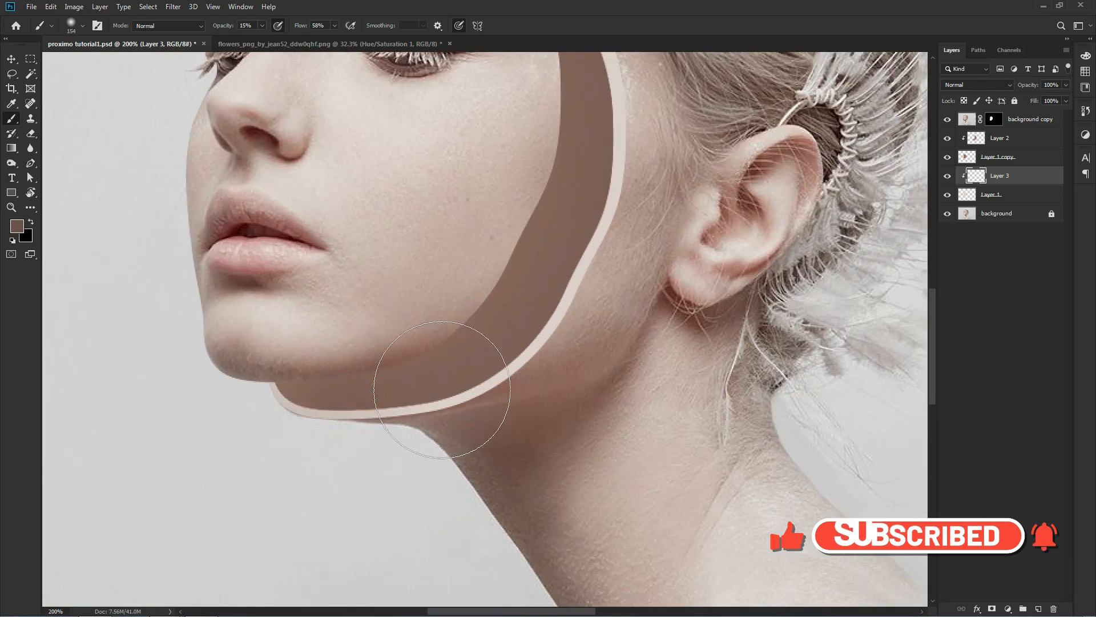
{"action": "left_click", "coordinate": [477, 392]}
{"action": "mouse_move", "coordinate": [264, 397]}
{"action": "left_mouse_down"}
{"action": "mouse_move", "coordinate": [316, 423]}
{"action": "mouse_move", "coordinate": [434, 425]}
{"action": "left_mouse_up"}
{"action": "key", "text": "ctrl+0"}
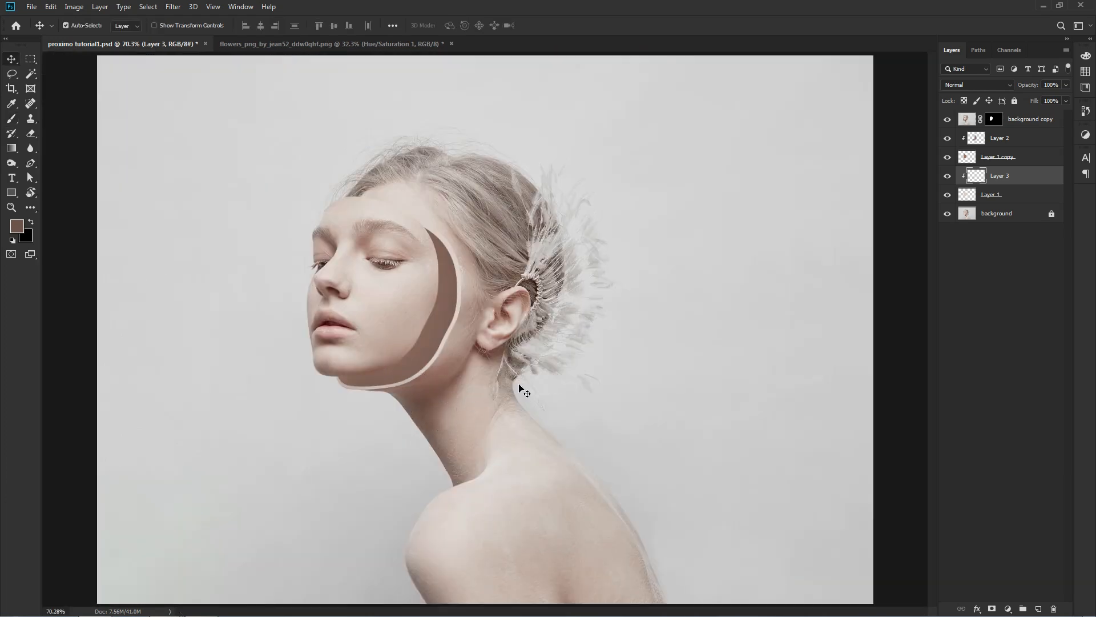
Bring the flower cutout from the flowers_png document into the portrait as a new layer above background copy.
{"action": "left_click", "coordinate": [982, 278]}
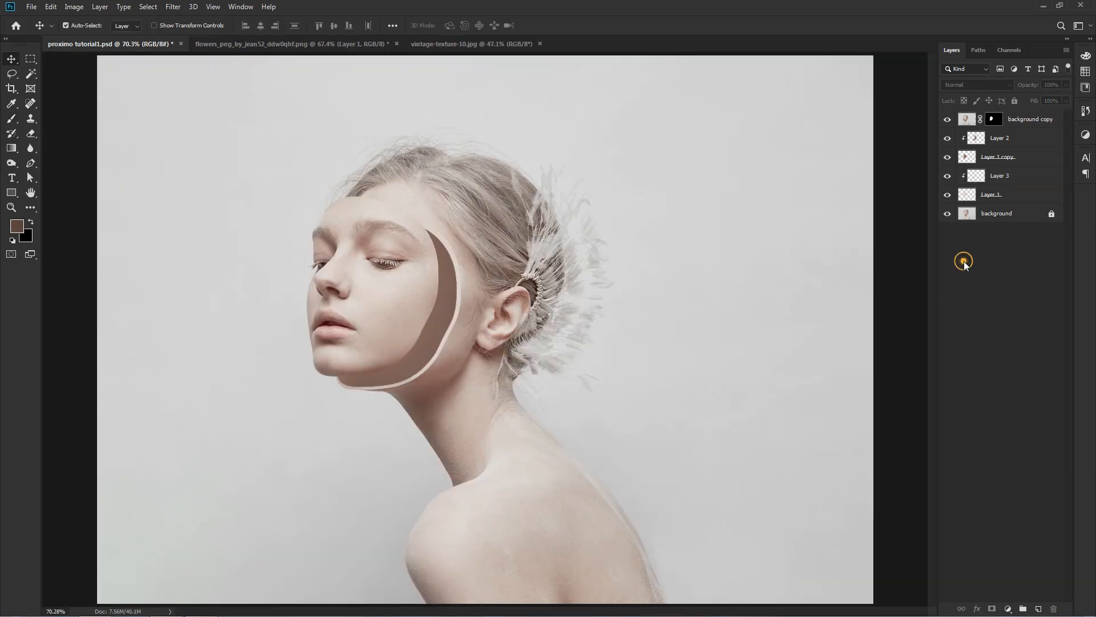
{"action": "left_click", "coordinate": [961, 119]}
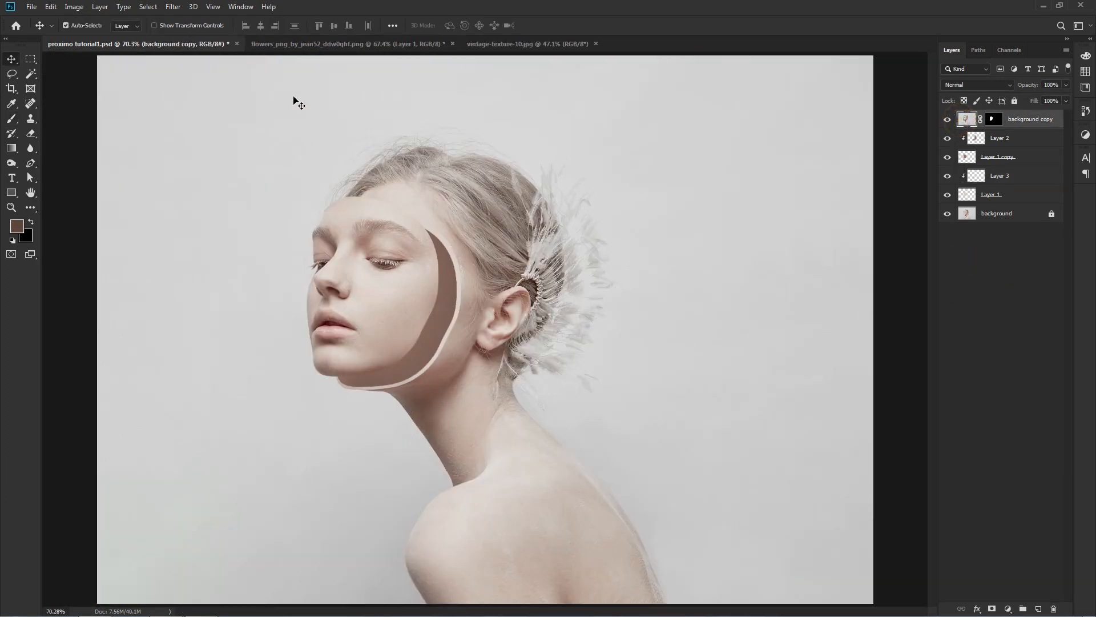
{"action": "left_click", "coordinate": [329, 49]}
{"action": "left_click_drag", "start_coordinate": [499, 228], "coordinate": [437, 286]}
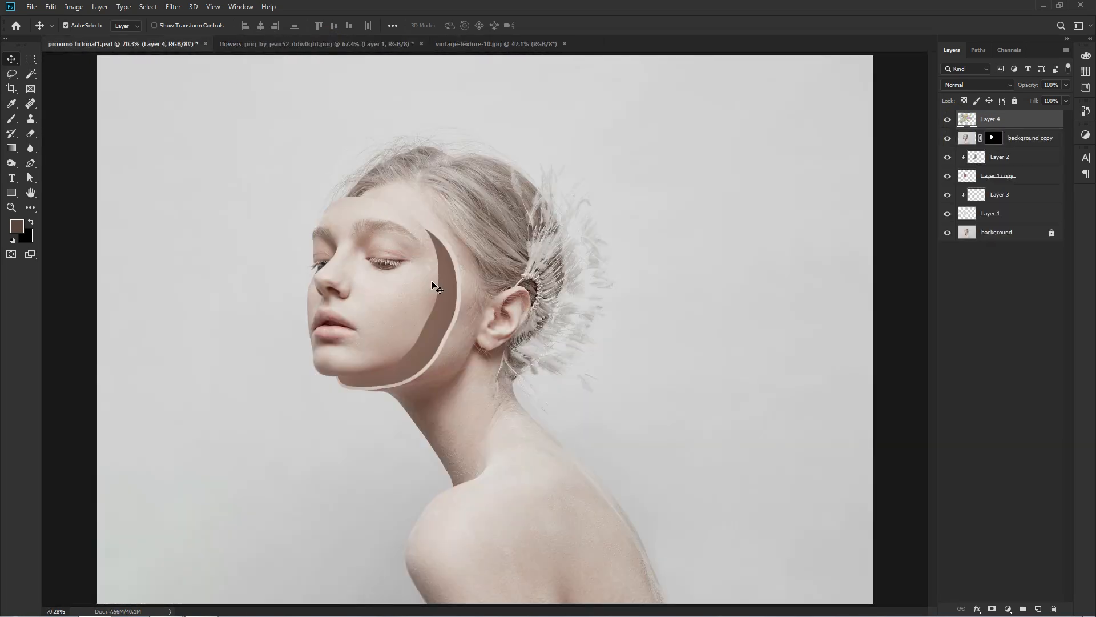
Scale the flowers to about 38% and place their layer beneath background copy, shifted slightly behind the face.
{"action": "key", "text": "ctrl+t"}
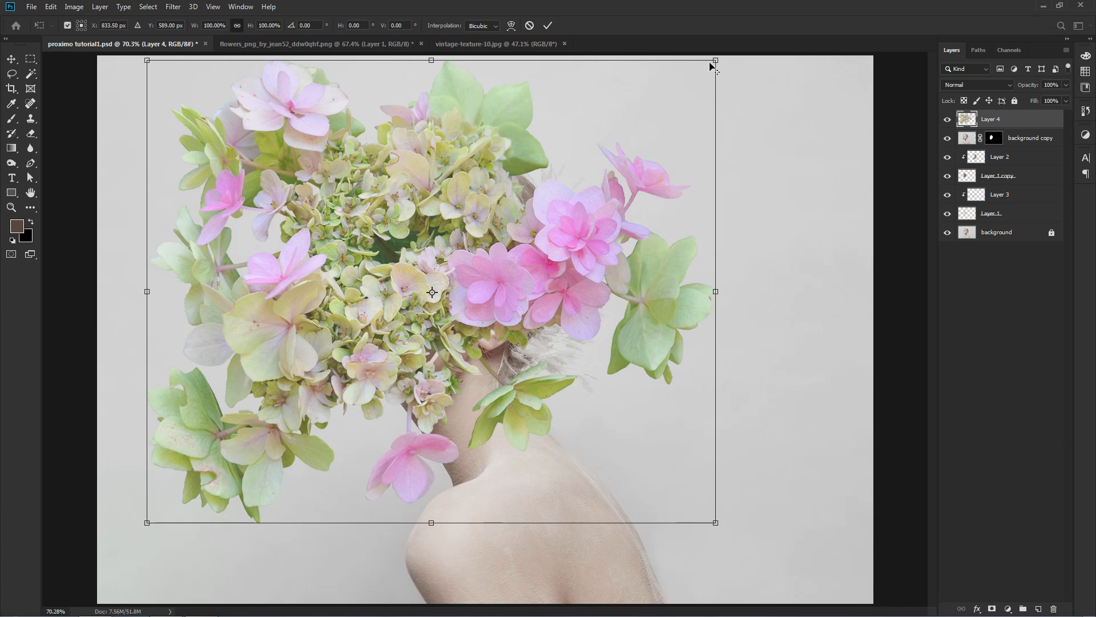
{"action": "left_click_drag", "start_coordinate": [702, 73], "coordinate": [532, 198]}
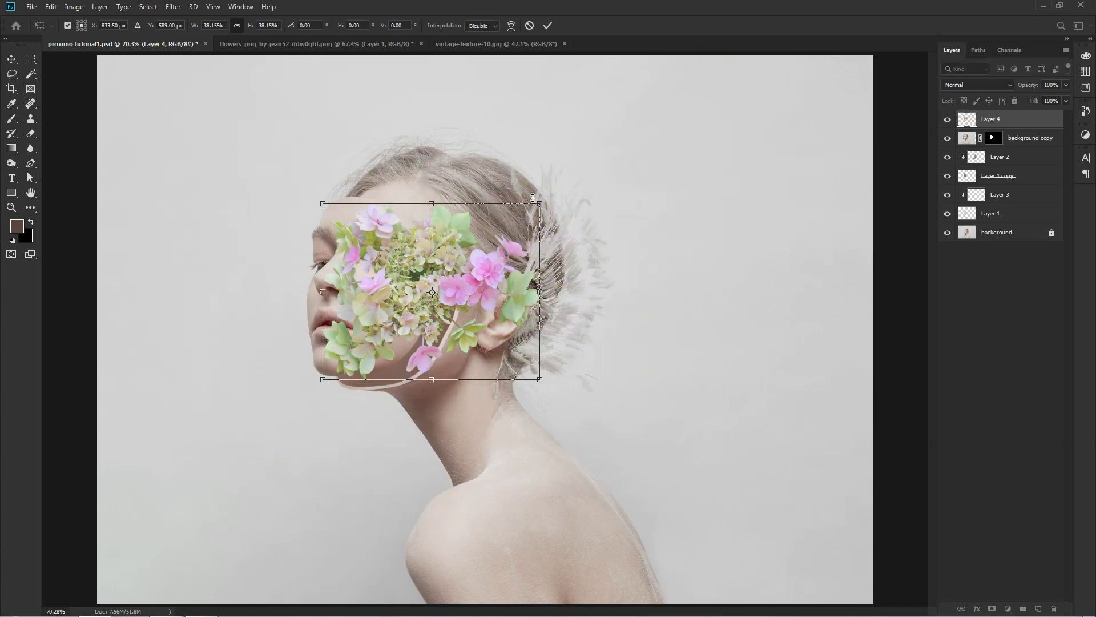
{"action": "key", "text": "Return"}
{"action": "left_click_drag", "start_coordinate": [966, 127], "coordinate": [971, 148]}
{"action": "mouse_move", "coordinate": [460, 279]}
{"action": "left_mouse_down"}
{"action": "mouse_move", "coordinate": [493, 310]}
{"action": "mouse_move", "coordinate": [480, 291]}
{"action": "mouse_move", "coordinate": [448, 289]}
{"action": "left_mouse_up"}
Rotate the flowers counterclockwise and reposition them to follow the gap between the face's edge and the ear.
{"action": "key", "text": "ctrl+t"}
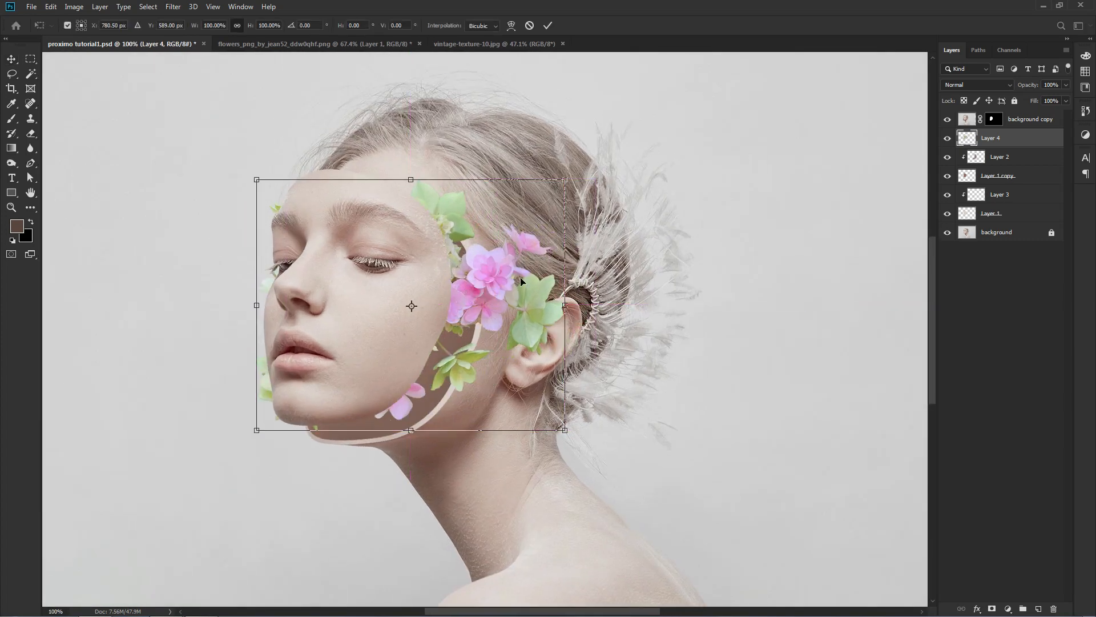
{"action": "left_click_drag", "start_coordinate": [594, 201], "coordinate": [451, 117]}
{"action": "left_click_drag", "start_coordinate": [434, 258], "coordinate": [442, 247]}
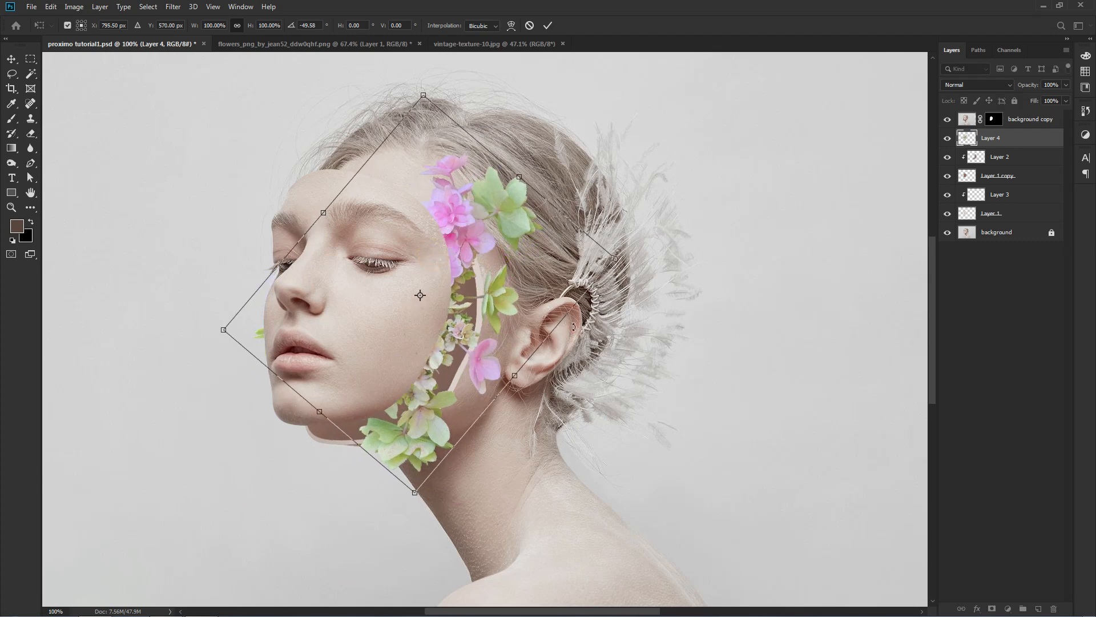
{"action": "left_click_drag", "start_coordinate": [574, 326], "coordinate": [576, 261]}
{"action": "left_click_drag", "start_coordinate": [478, 326], "coordinate": [472, 323]}
{"action": "key", "text": "Return"}
Scale the flowers down to about 90% and nudge them up against the hollow's rim.
{"action": "key", "text": "ctrl+t"}
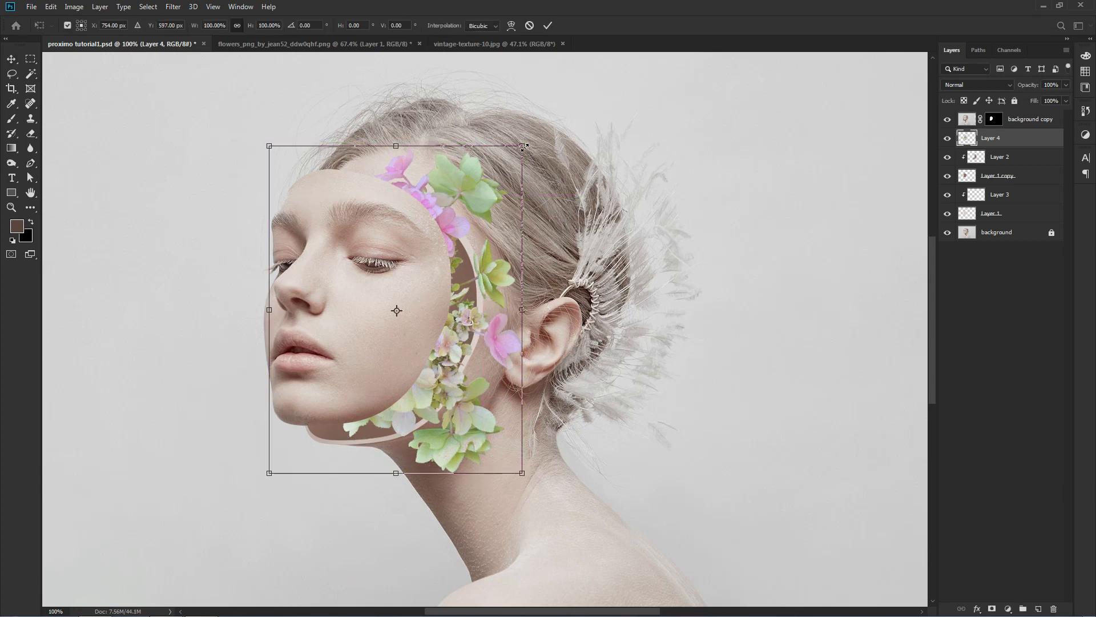
{"action": "left_click_drag", "start_coordinate": [524, 148], "coordinate": [509, 163]}
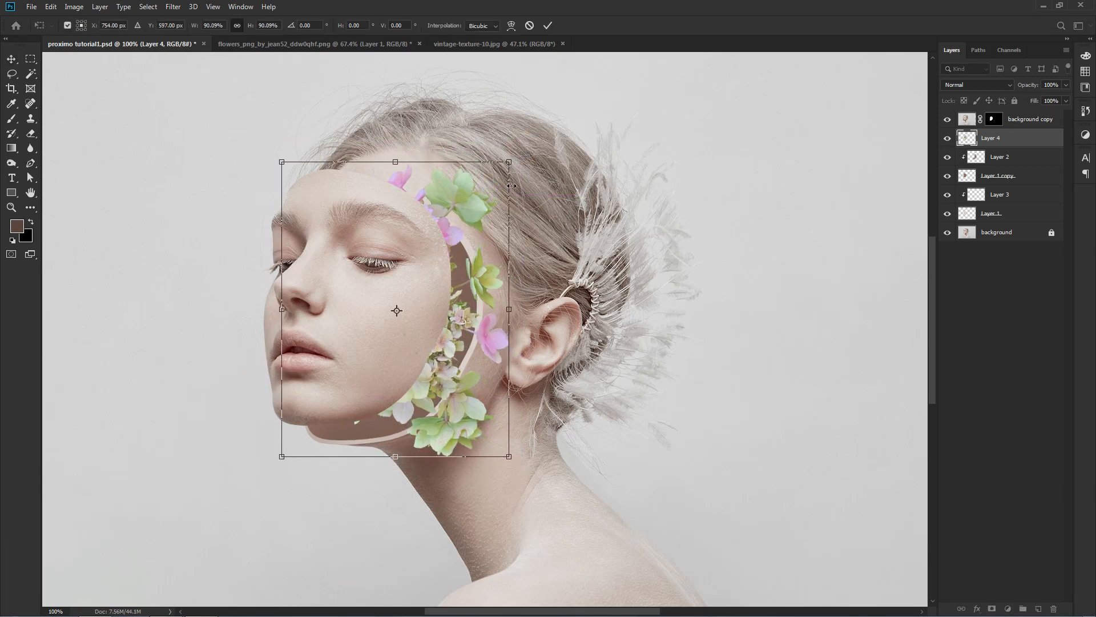
{"action": "key", "text": "Return"}
{"action": "left_click_drag", "start_coordinate": [472, 216], "coordinate": [477, 209]}
Duplicate the flower layer, rotate the copy about 115°, scale it to about 87% and fit it along the forehead.
{"action": "key", "text": "ctrl+j"}
{"action": "key", "text": "ctrl+t"}
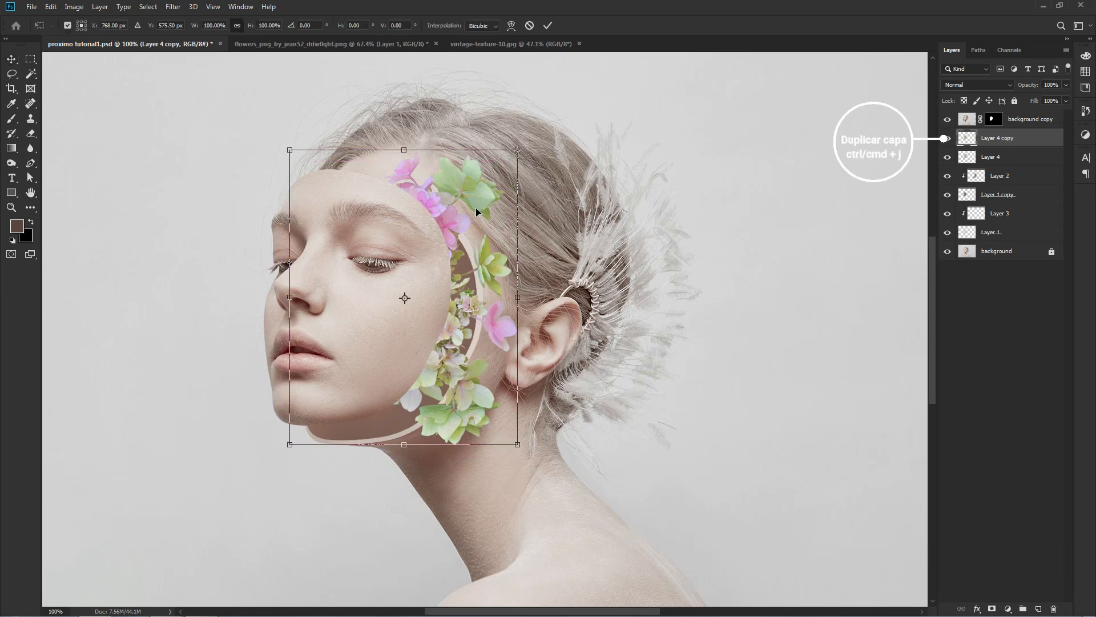
{"action": "left_click_drag", "start_coordinate": [442, 258], "coordinate": [390, 178]}
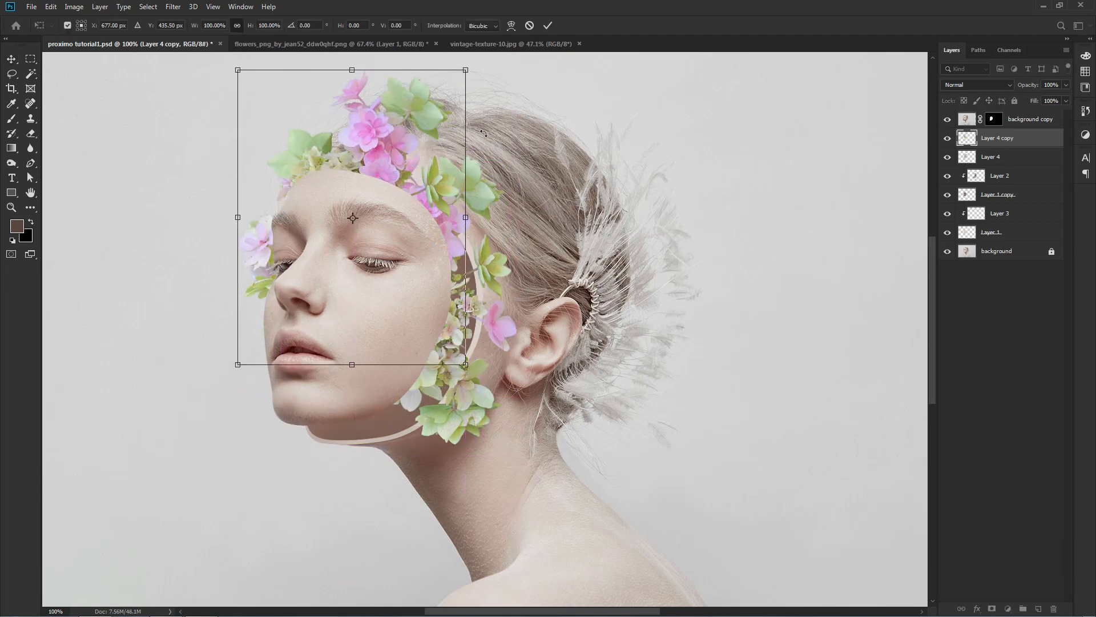
{"action": "left_click_drag", "start_coordinate": [469, 212], "coordinate": [388, 230]}
{"action": "left_click_drag", "start_coordinate": [537, 337], "coordinate": [493, 374]}
{"action": "left_click_drag", "start_coordinate": [406, 236], "coordinate": [416, 236]}
{"action": "left_click_drag", "start_coordinate": [561, 180], "coordinate": [517, 170]}
{"action": "mouse_move", "coordinate": [448, 214]}
{"action": "left_mouse_down"}
{"action": "mouse_move", "coordinate": [434, 199]}
{"action": "mouse_move", "coordinate": [440, 215]}
{"action": "left_mouse_up"}
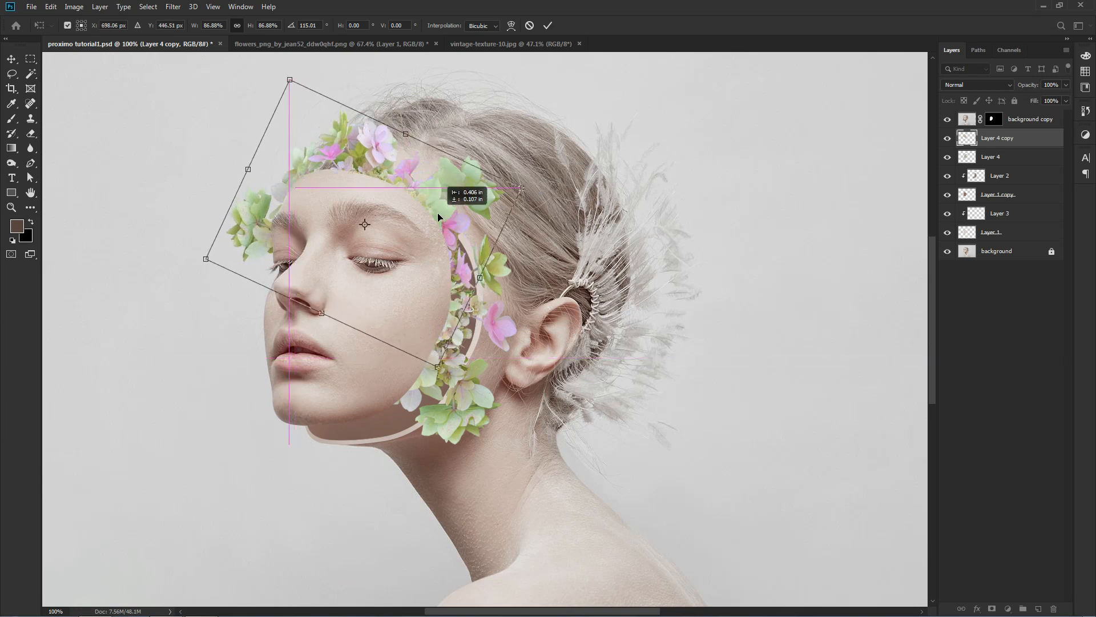
{"action": "key", "text": "Return"}
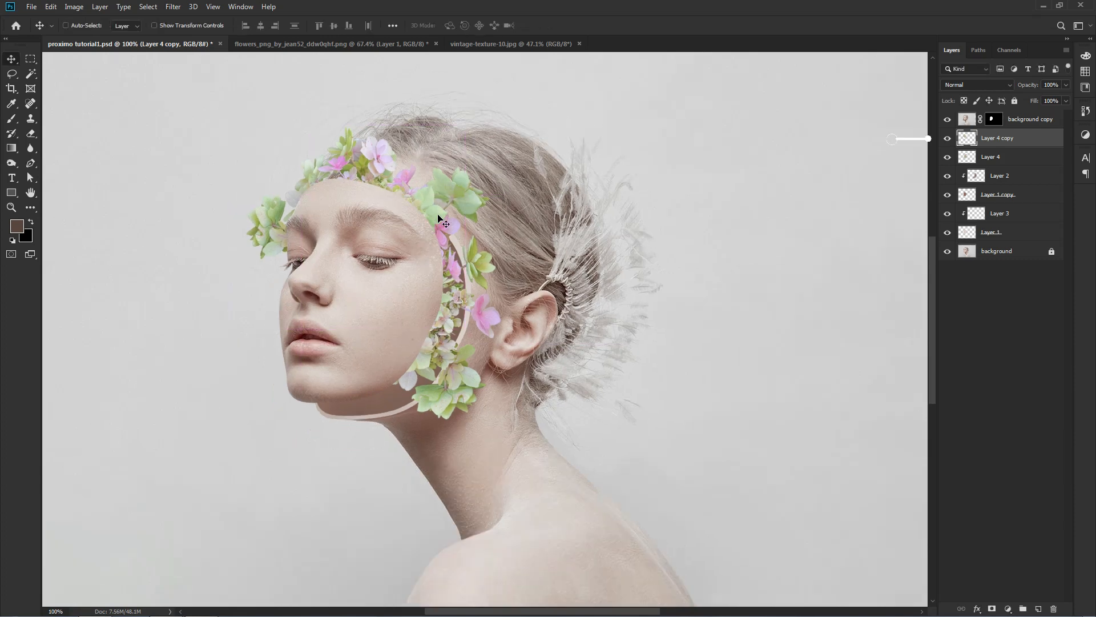
{"action": "key", "text": "ctrl+0"}
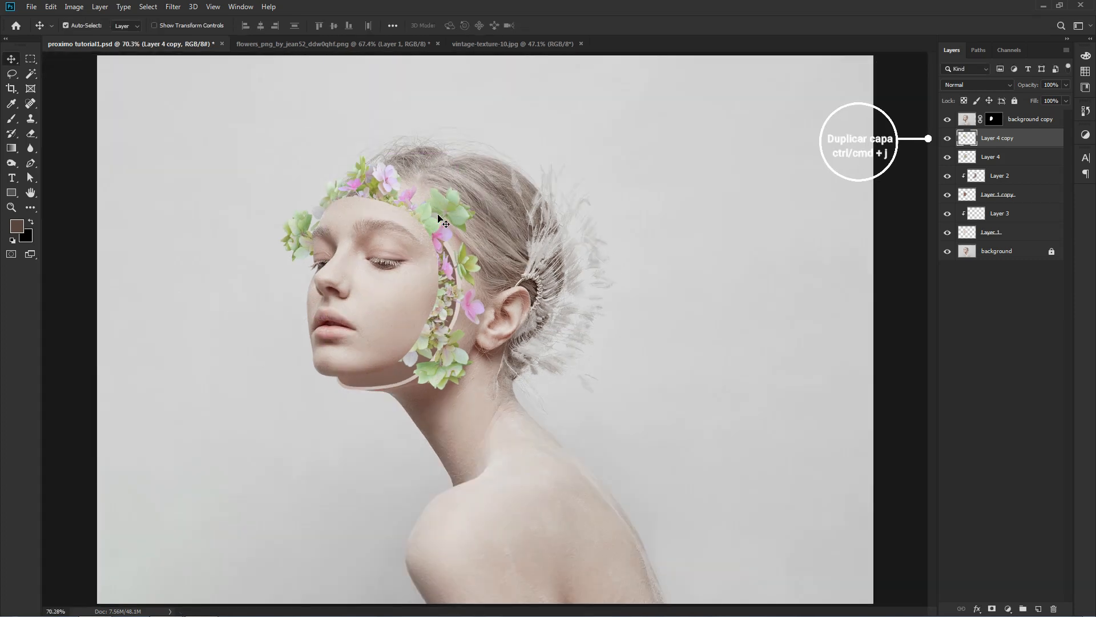
Duplicate Layer 4 copy, rotate the duplicate about 159° and place it behind the lower face so flowers emerge under the chin.
{"action": "key", "text": "ctrl+j"}
{"action": "key", "text": "ctrl+t"}
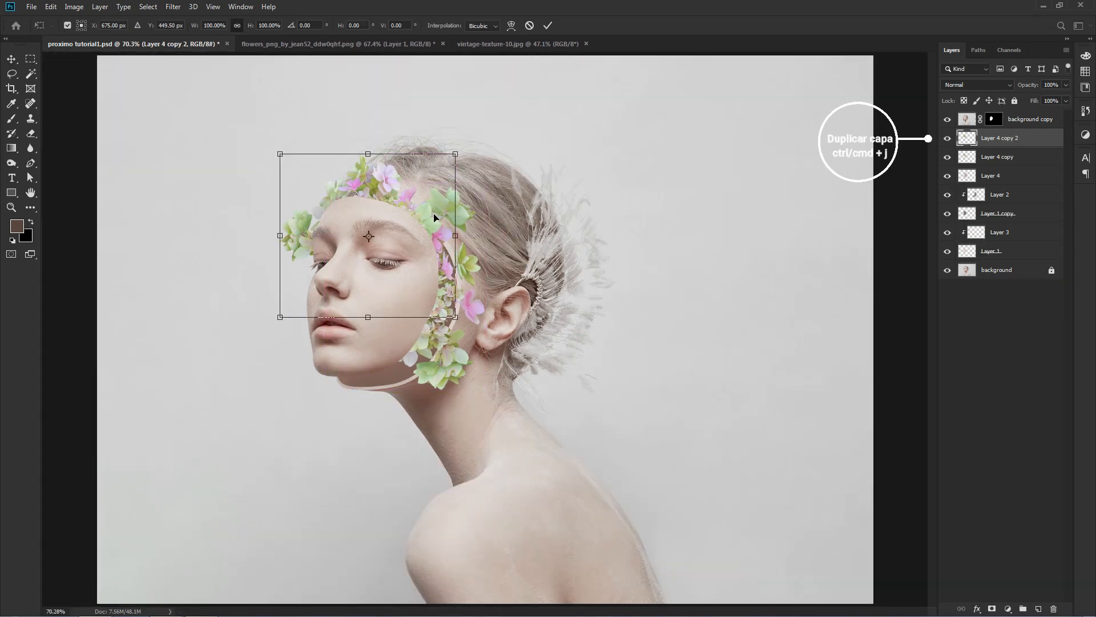
{"action": "key", "text": "ctrl+1"}
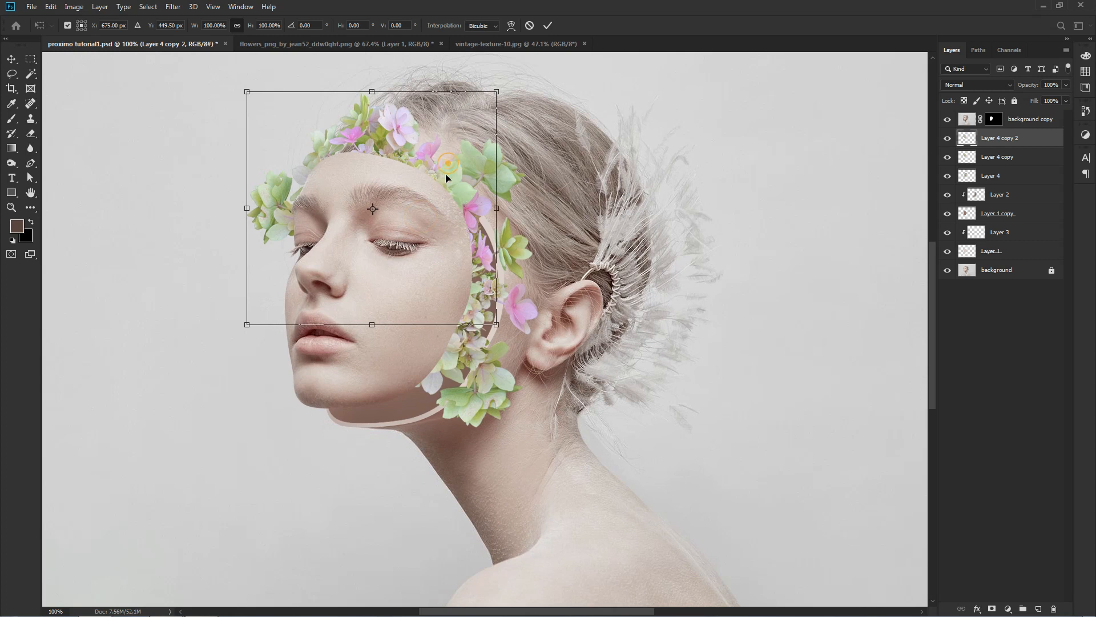
{"action": "left_click_drag", "start_coordinate": [446, 178], "coordinate": [417, 332]}
{"action": "left_click_drag", "start_coordinate": [497, 308], "coordinate": [254, 384]}
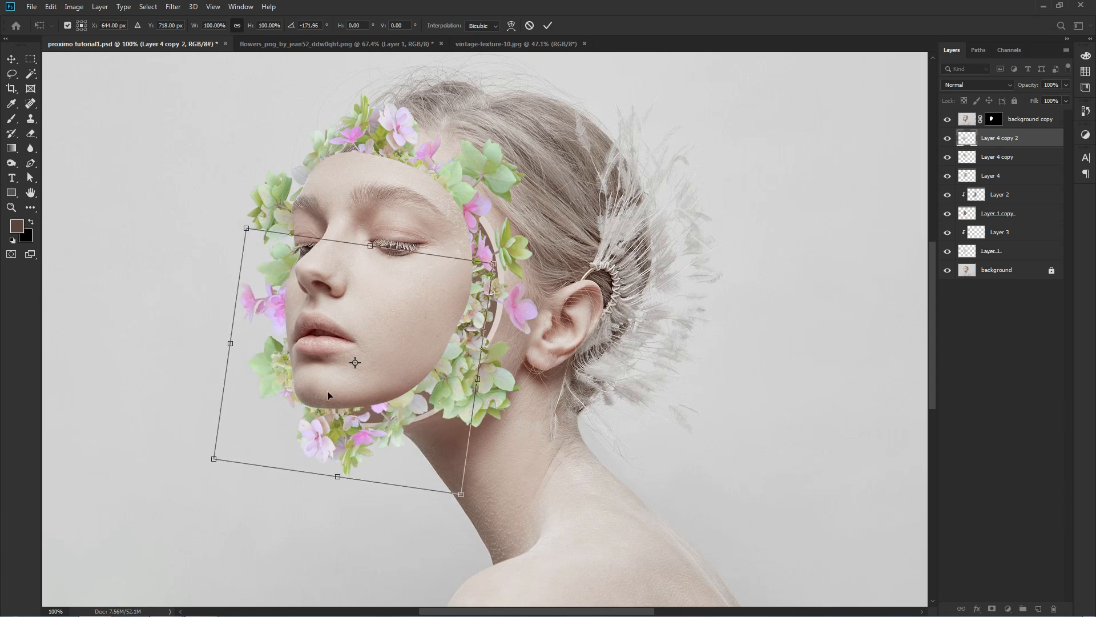
{"action": "left_click_drag", "start_coordinate": [335, 391], "coordinate": [360, 371]}
{"action": "left_click_drag", "start_coordinate": [541, 432], "coordinate": [473, 346]}
{"action": "mouse_move", "coordinate": [406, 374]}
{"action": "left_mouse_down"}
{"action": "mouse_move", "coordinate": [388, 372]}
{"action": "mouse_move", "coordinate": [399, 385]}
{"action": "left_mouse_up"}
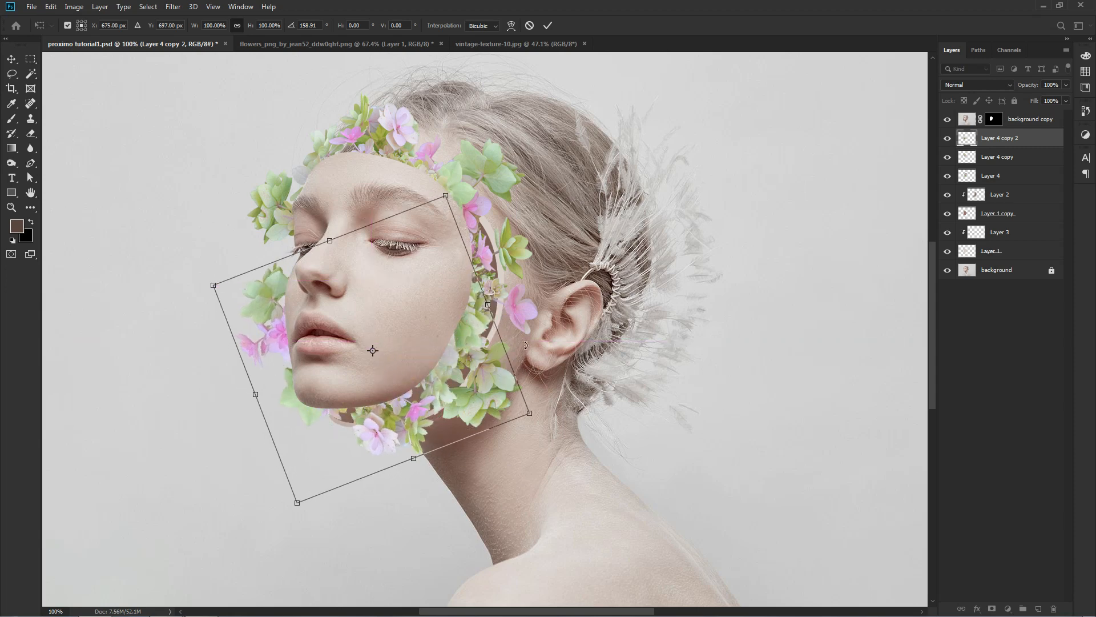
{"action": "key", "text": "Return"}
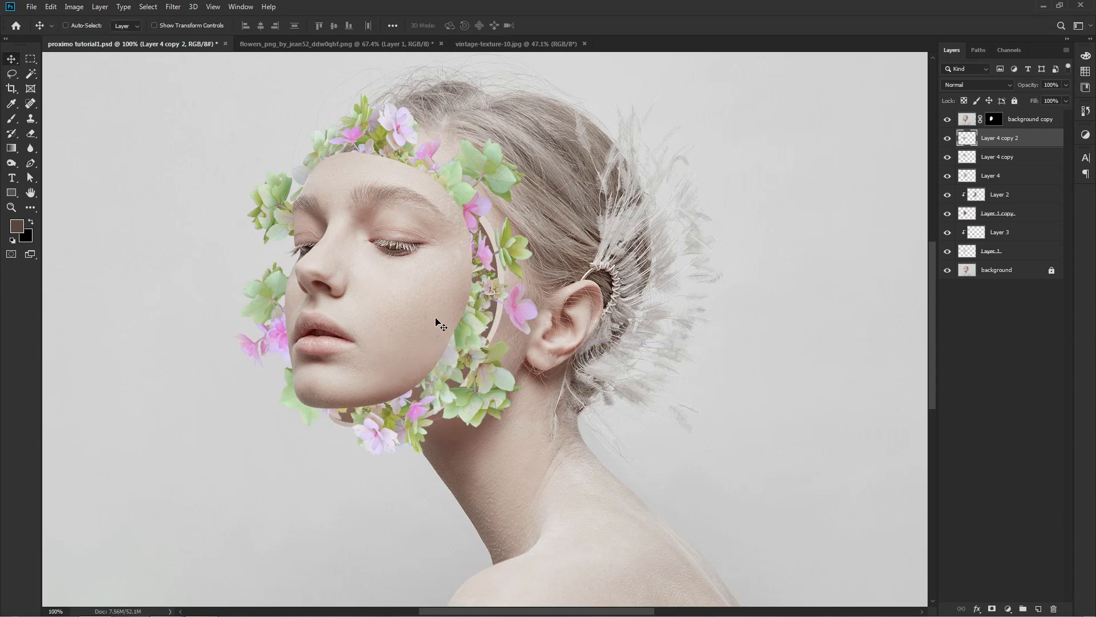
{"action": "key", "text": "ctrl+0"}
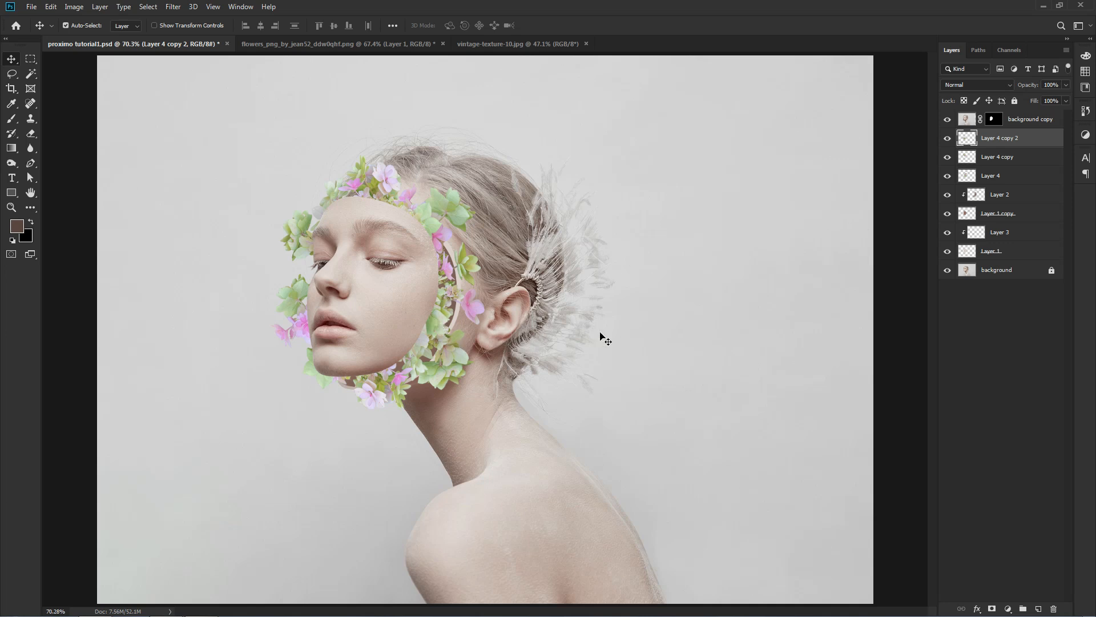
Toggle the visibility of Layer 4 copy 2 to check which flowers it holds, and add a layer mask to it.
{"action": "left_click", "coordinate": [648, 295]}
{"action": "left_click", "coordinate": [969, 141]}
{"action": "left_click", "coordinate": [947, 139]}
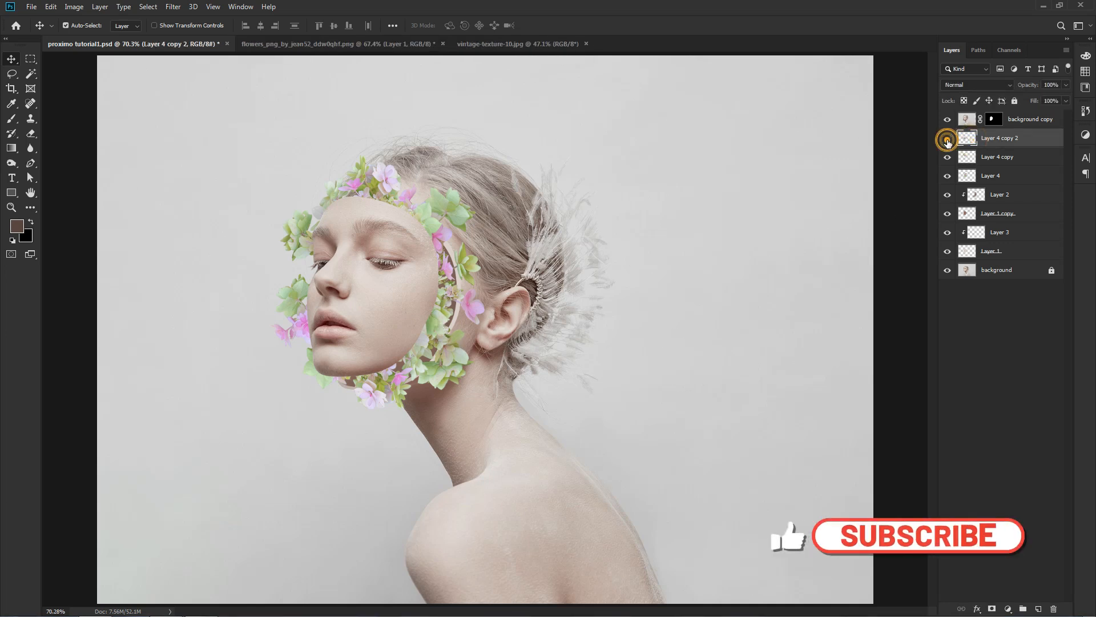
{"action": "left_click", "coordinate": [947, 140]}
{"action": "left_click", "coordinate": [947, 139]}
{"action": "left_click", "coordinate": [947, 140]}
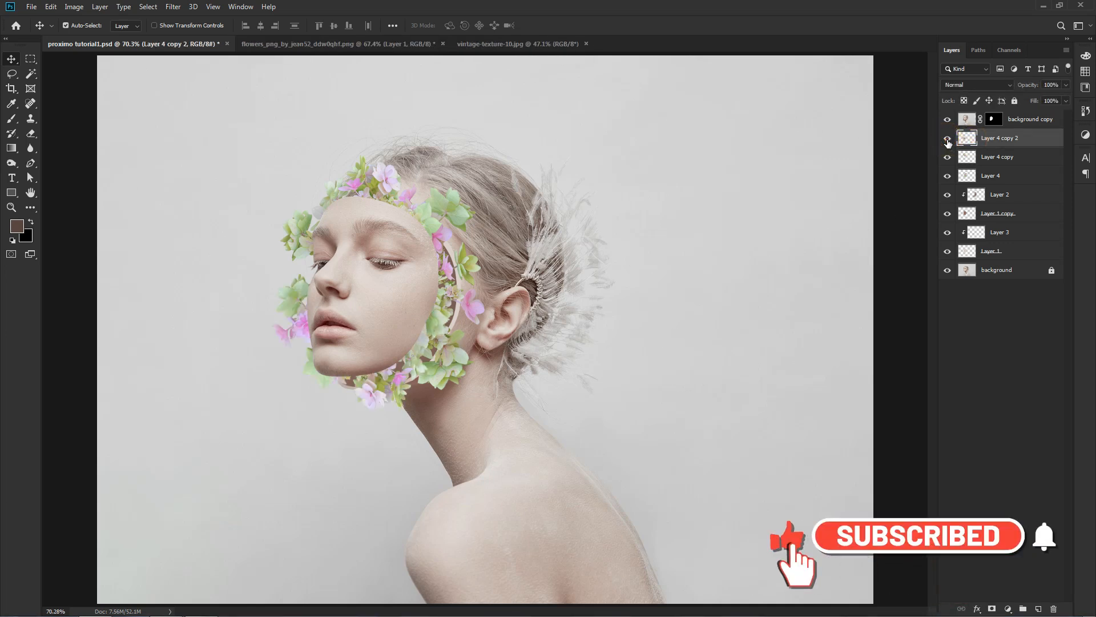
{"action": "left_click", "coordinate": [992, 609]}
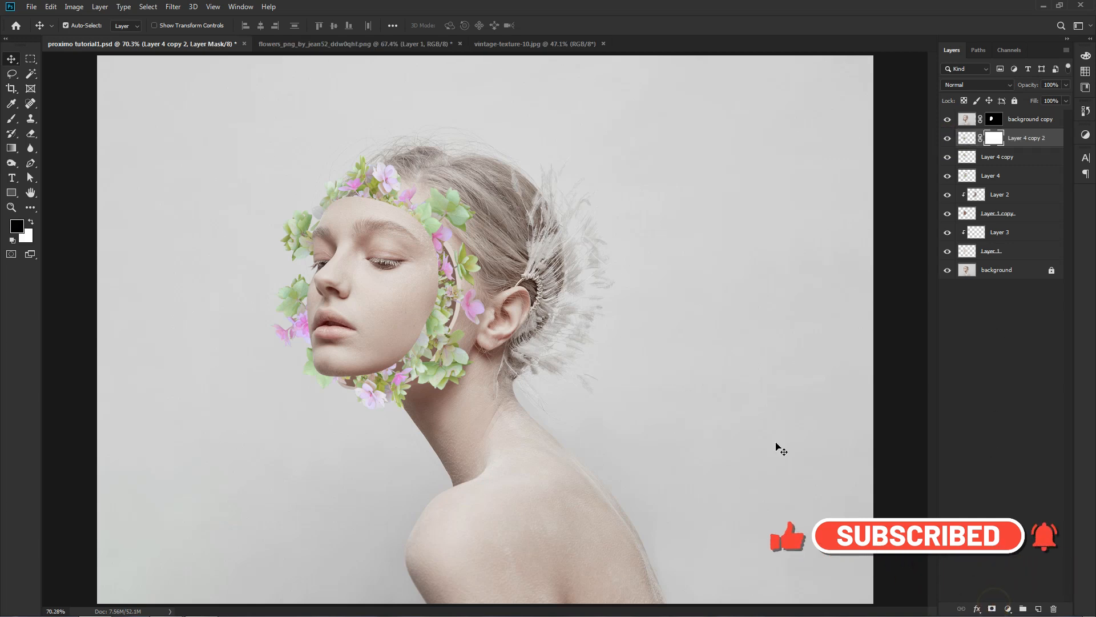
With a hard black 75 px brush, mask out the flowers sticking out in front of the nose, lips and chin.
{"action": "scroll", "coordinate": [360, 321], "scroll_direction": "up", "scroll_amount": 4}
{"action": "left_click_drag", "start_coordinate": [362, 320], "coordinate": [423, 312]}
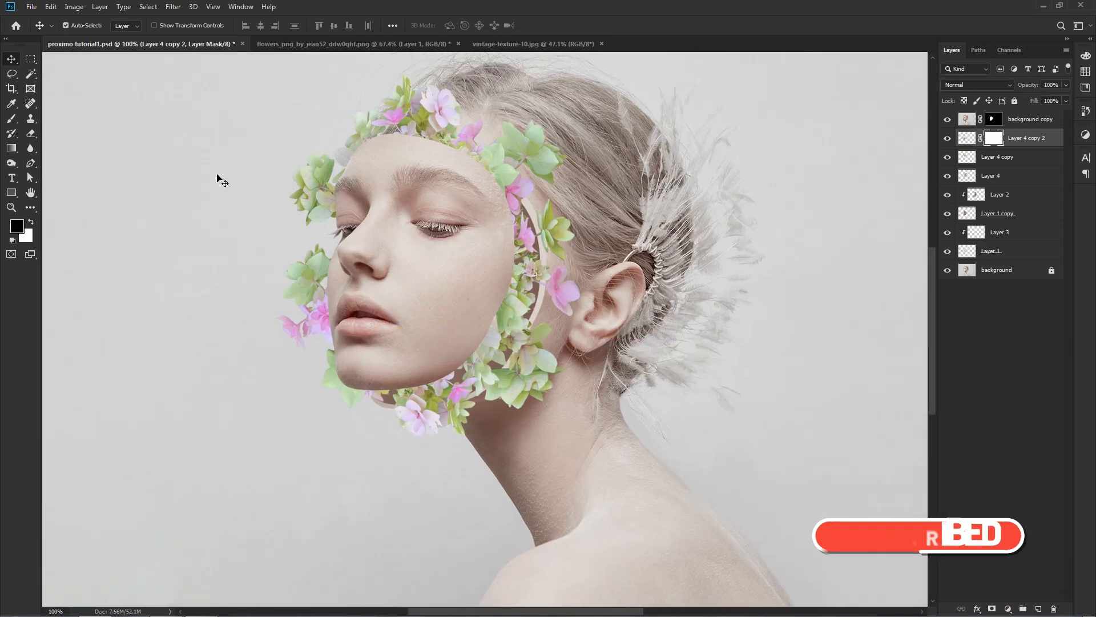
{"action": "left_click_drag", "start_coordinate": [12, 118], "coordinate": [44, 121]}
{"action": "right_click", "coordinate": [243, 273]}
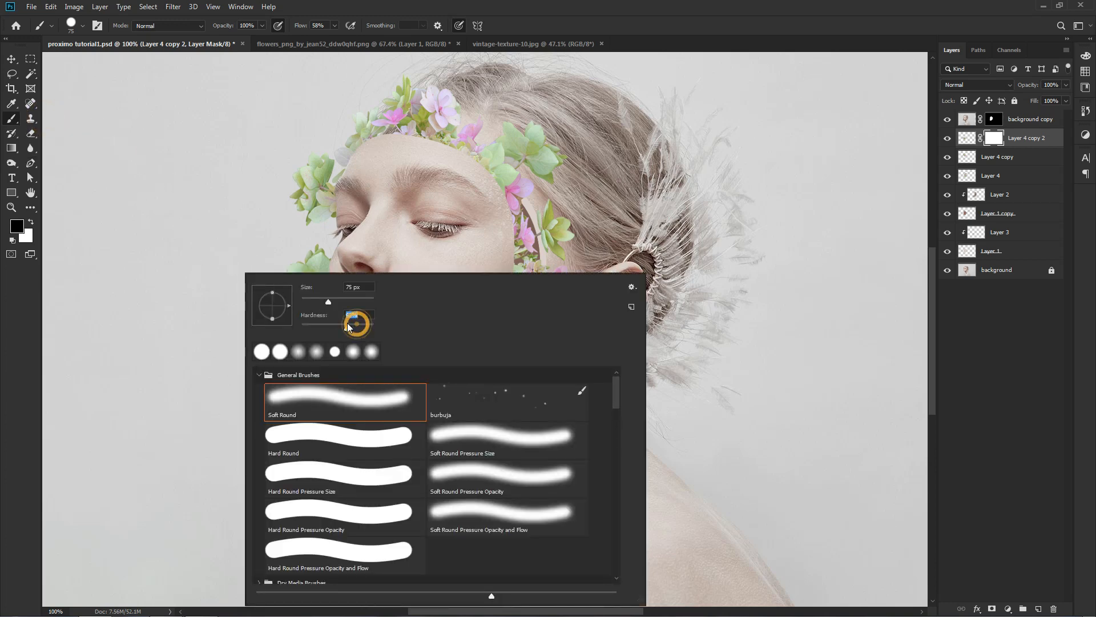
{"action": "left_click", "coordinate": [244, 256]}
{"action": "key", "text": "ctrl+plus"}
{"action": "left_click_drag", "start_coordinate": [274, 252], "coordinate": [405, 230]}
{"action": "mouse_move", "coordinate": [282, 161]}
{"action": "left_mouse_down"}
{"action": "mouse_move", "coordinate": [267, 194]}
{"action": "mouse_move", "coordinate": [278, 186]}
{"action": "mouse_move", "coordinate": [246, 220]}
{"action": "mouse_move", "coordinate": [240, 212]}
{"action": "mouse_move", "coordinate": [269, 265]}
{"action": "mouse_move", "coordinate": [269, 233]}
{"action": "mouse_move", "coordinate": [270, 278]}
{"action": "left_mouse_up"}
{"action": "mouse_move", "coordinate": [267, 269]}
{"action": "left_mouse_down"}
{"action": "mouse_move", "coordinate": [270, 238]}
{"action": "mouse_move", "coordinate": [253, 352]}
{"action": "mouse_move", "coordinate": [288, 272]}
{"action": "mouse_move", "coordinate": [321, 407]}
{"action": "mouse_move", "coordinate": [334, 384]}
{"action": "mouse_move", "coordinate": [376, 390]}
{"action": "mouse_move", "coordinate": [373, 406]}
{"action": "mouse_move", "coordinate": [386, 390]}
{"action": "mouse_move", "coordinate": [386, 399]}
{"action": "mouse_move", "coordinate": [392, 377]}
{"action": "mouse_move", "coordinate": [387, 393]}
{"action": "mouse_move", "coordinate": [291, 228]}
{"action": "mouse_move", "coordinate": [277, 176]}
{"action": "left_mouse_up"}
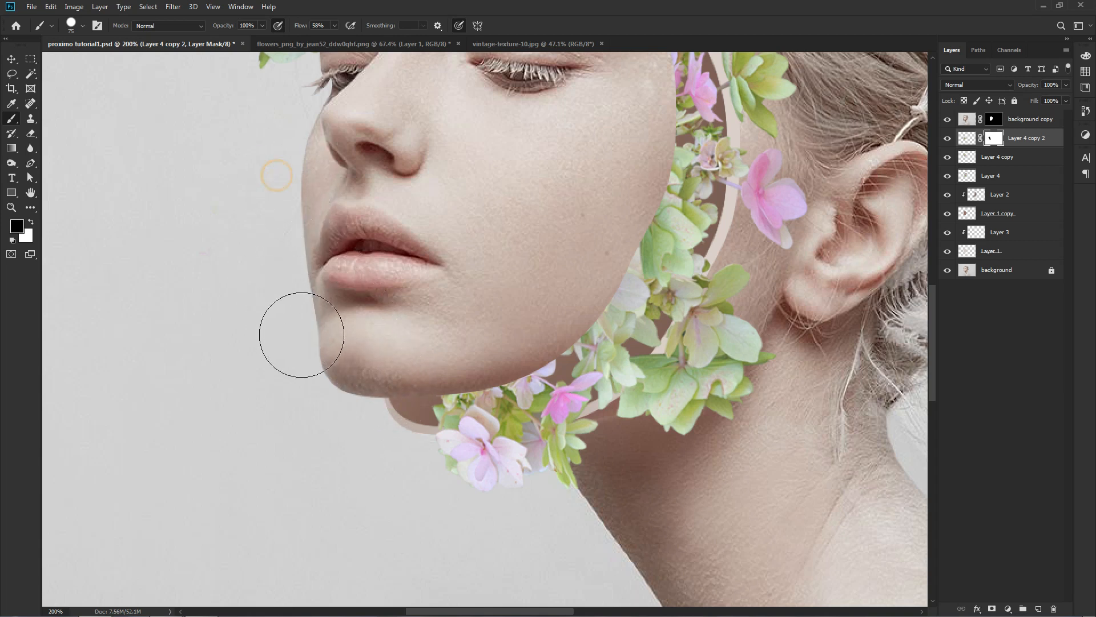
{"action": "left_click_drag", "start_coordinate": [331, 371], "coordinate": [300, 330]}
Shift the chin flowers slightly toward the front of the face and mask out the leftover leaf beside the nose.
{"action": "key", "text": "v"}
{"action": "left_click_drag", "start_coordinate": [466, 409], "coordinate": [448, 410]}
{"action": "left_click_drag", "start_coordinate": [280, 162], "coordinate": [331, 288]}
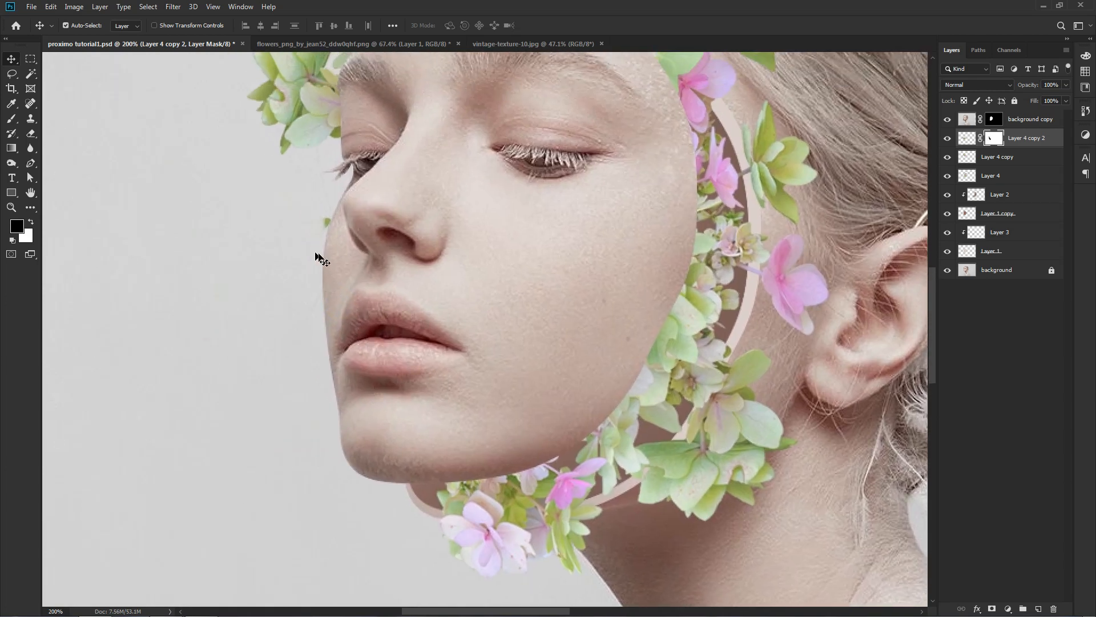
{"action": "key", "text": "b"}
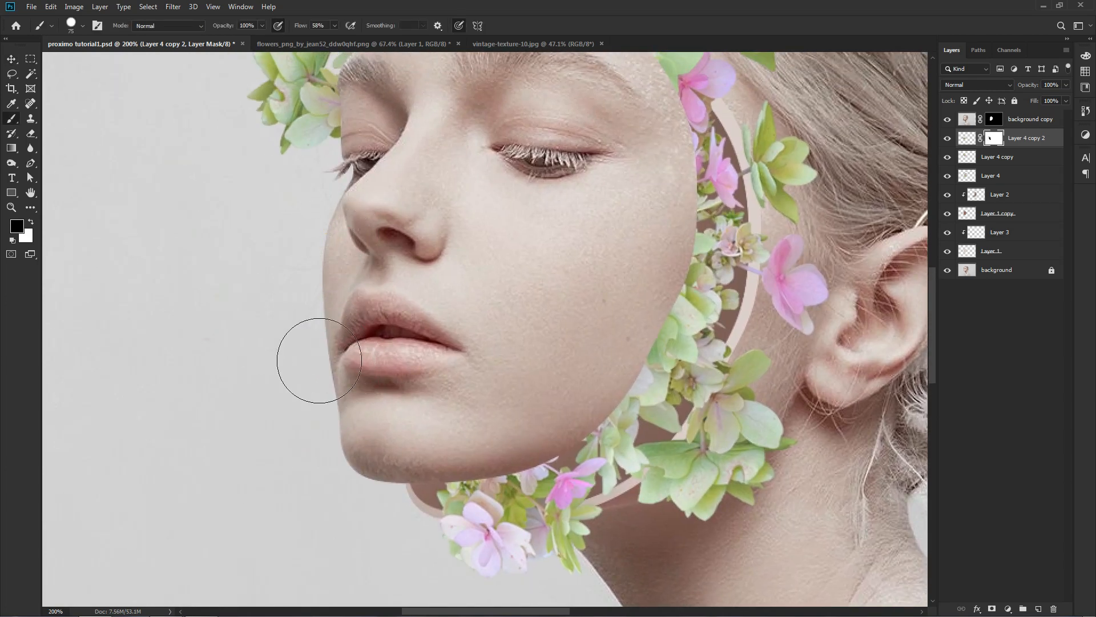
{"action": "key", "text": "ctrl+0"}
{"action": "key", "text": "v"}
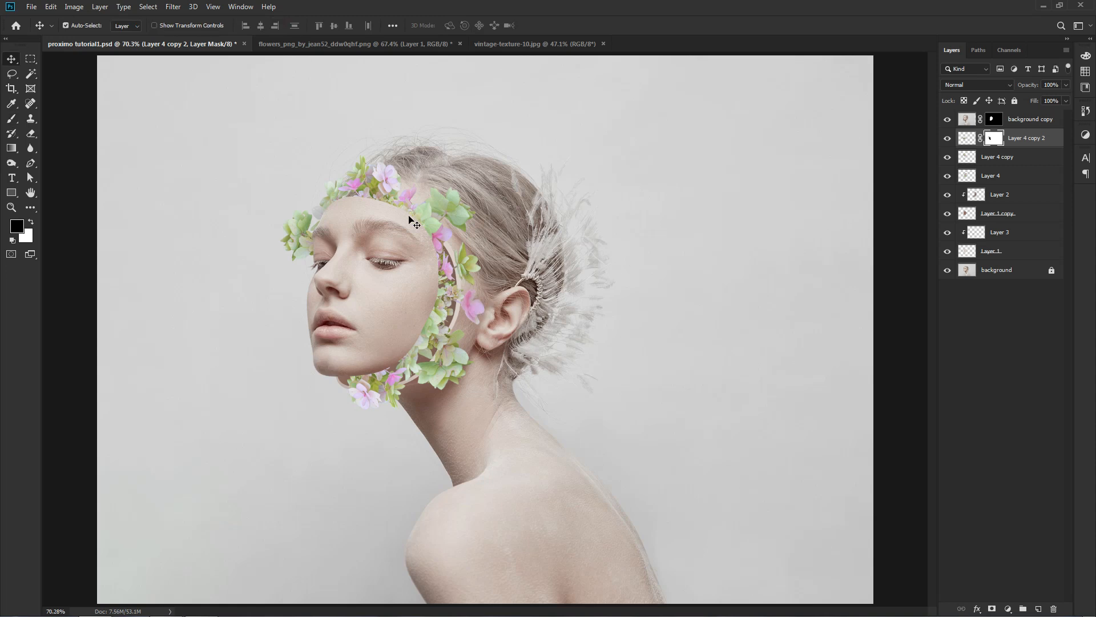
Add a layer mask to Layer 4 copy and paint out the leaves in front of the brow with a 31 px brush.
{"action": "left_click", "coordinate": [378, 169]}
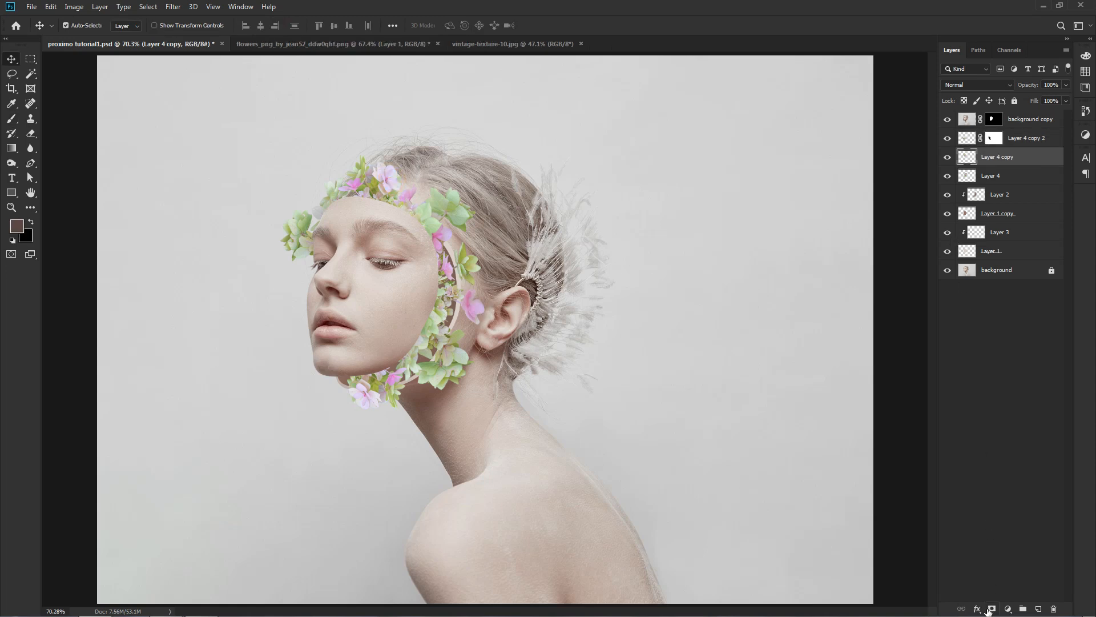
{"action": "left_click", "coordinate": [991, 609]}
{"action": "key", "text": "b"}
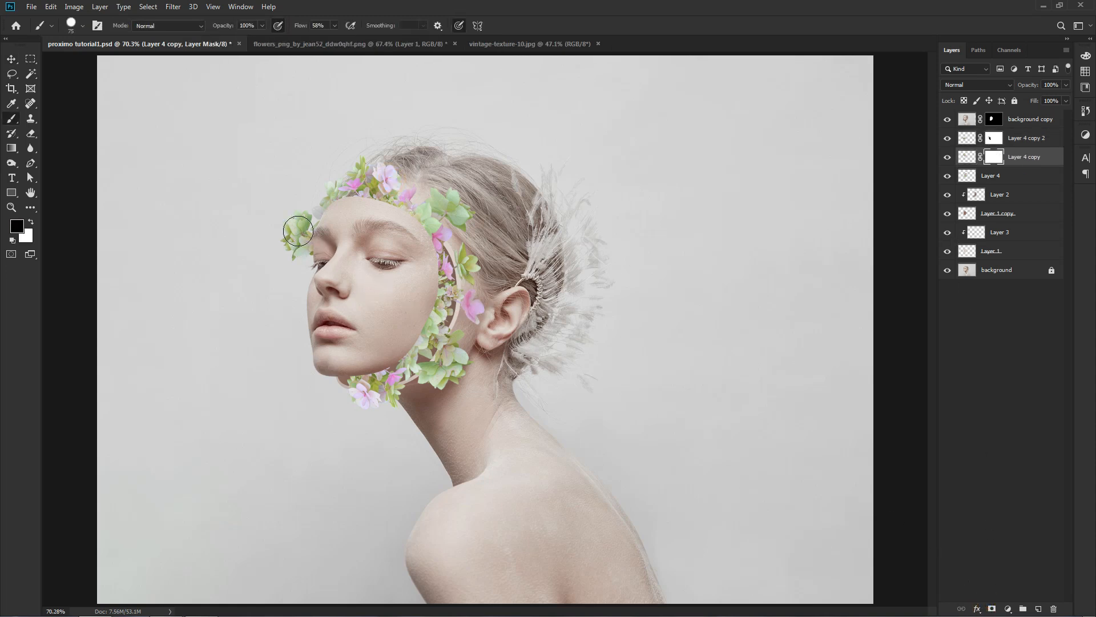
{"action": "key", "text": "ctrl+plus"}
{"action": "left_click_drag", "start_coordinate": [294, 227], "coordinate": [619, 381]}
{"action": "key", "text": "ctrl+plus"}
{"action": "mouse_move", "coordinate": [358, 276]}
{"action": "left_mouse_down"}
{"action": "mouse_move", "coordinate": [345, 241]}
{"action": "mouse_move", "coordinate": [379, 300]}
{"action": "mouse_move", "coordinate": [355, 300]}
{"action": "mouse_move", "coordinate": [399, 242]}
{"action": "left_mouse_up"}
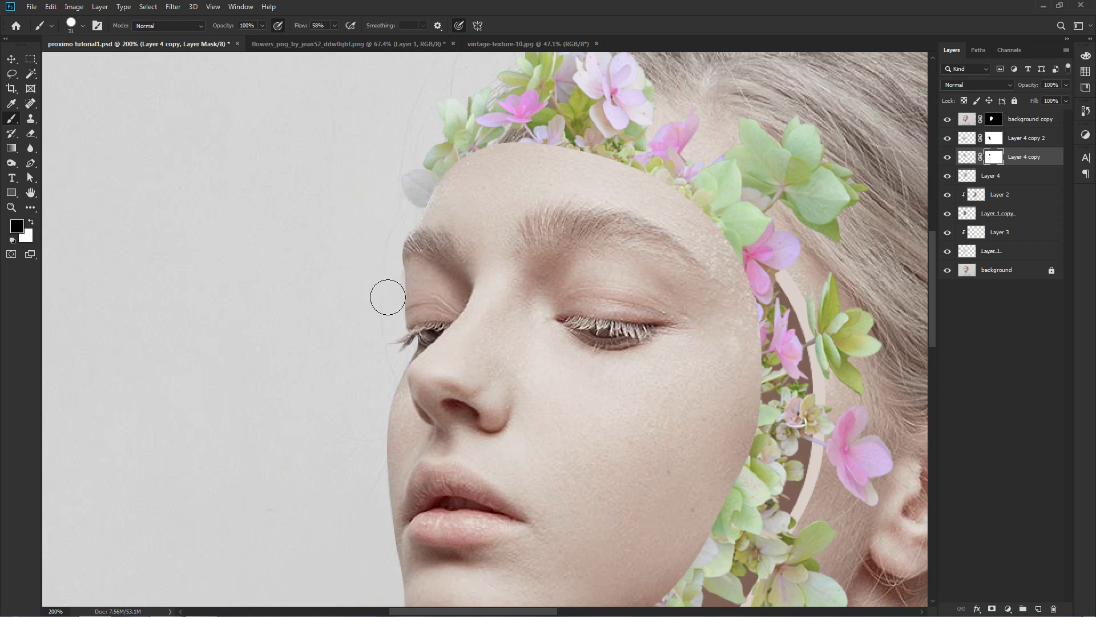
{"action": "key", "text": "ctrl+0"}
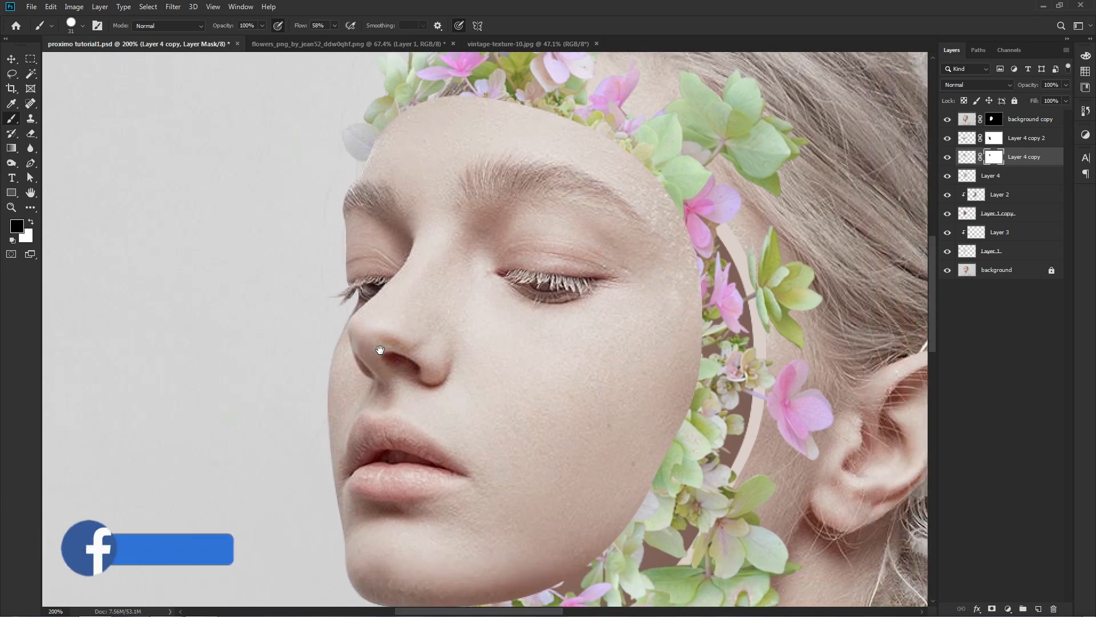
Add a layer mask to Layer 4 and paint out the green leaves overlapping the temple in front of the ear.
{"action": "key", "text": "v"}
{"action": "key", "text": "alt+["}
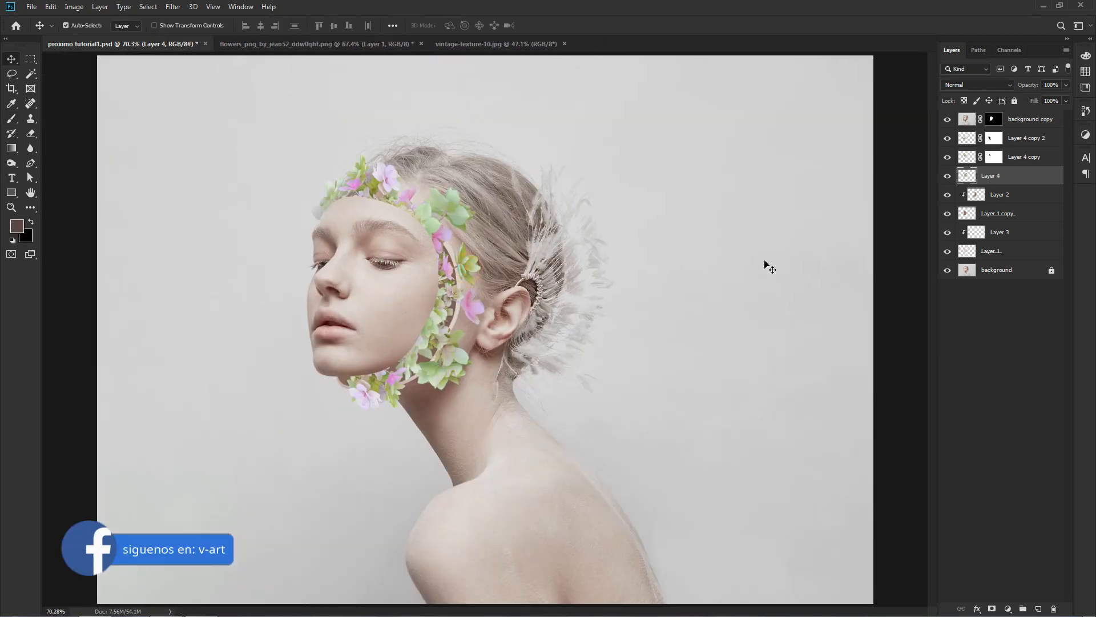
{"action": "left_click", "coordinate": [992, 609]}
{"action": "key", "text": "ctrl+plus"}
{"action": "key", "text": "ctrl+plus"}
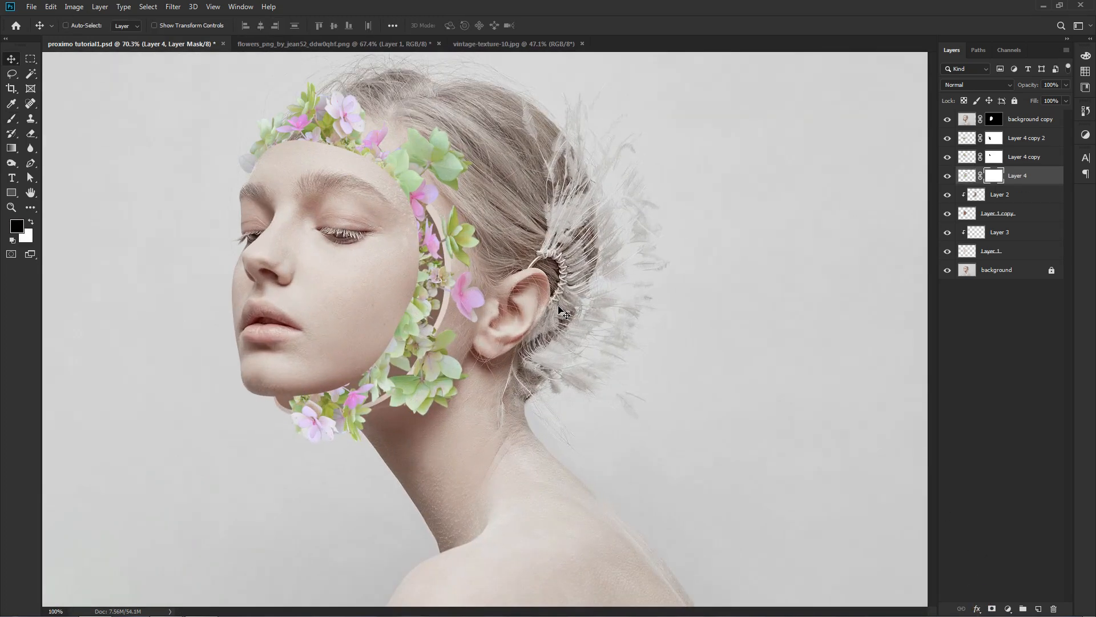
{"action": "left_click_drag", "start_coordinate": [447, 244], "coordinate": [533, 399]}
{"action": "key", "text": "b"}
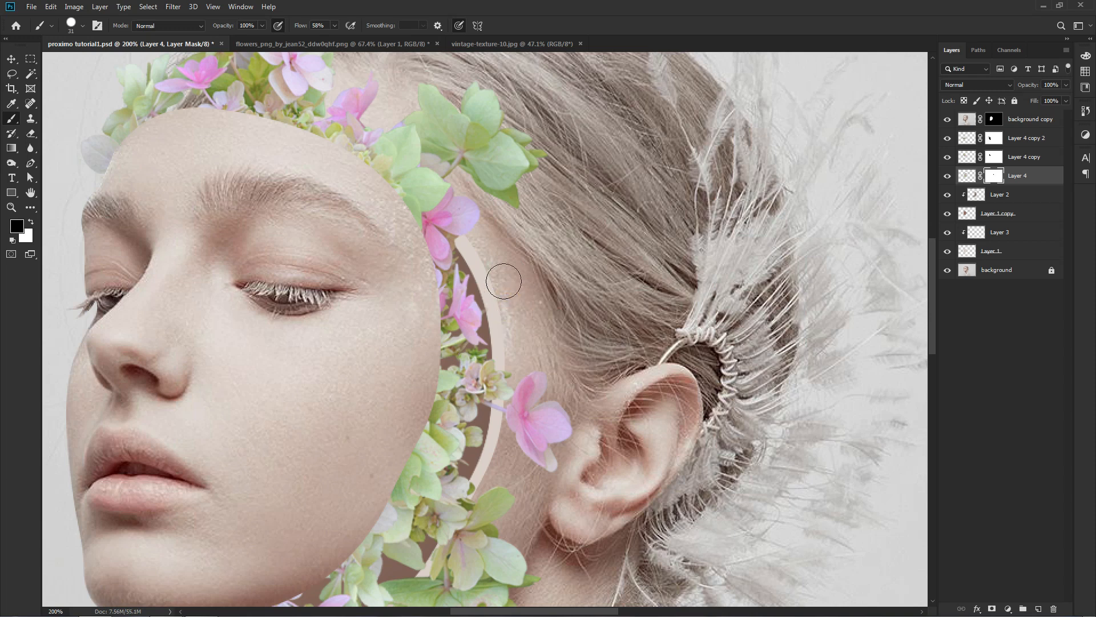
{"action": "key", "text": "ctrl+0"}
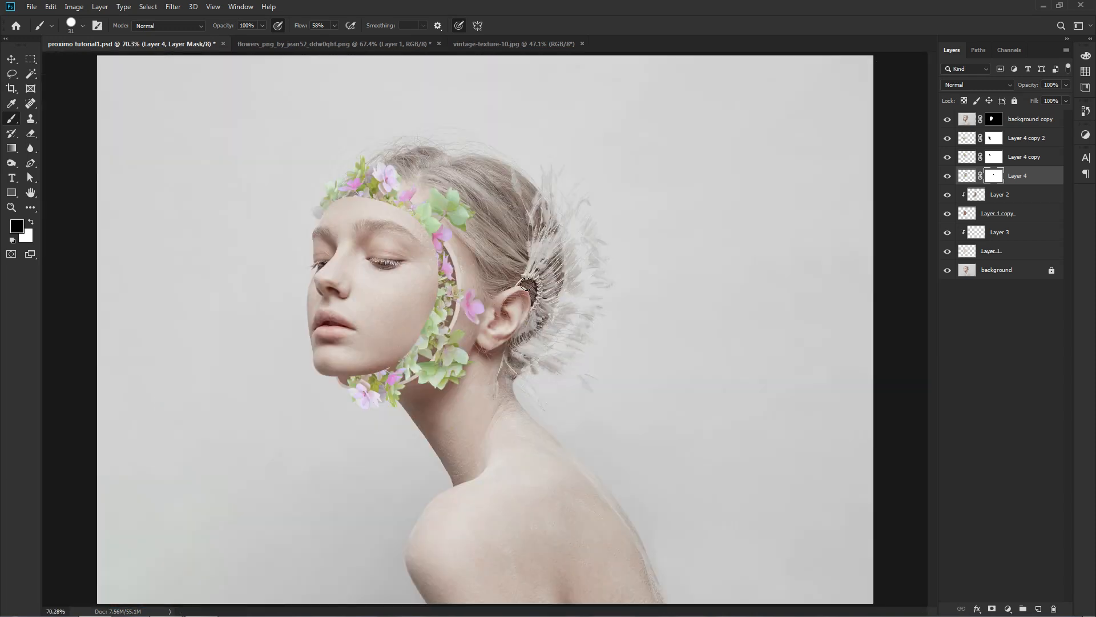
{"action": "key", "text": "v"}
{"action": "left_click", "coordinate": [654, 327]}
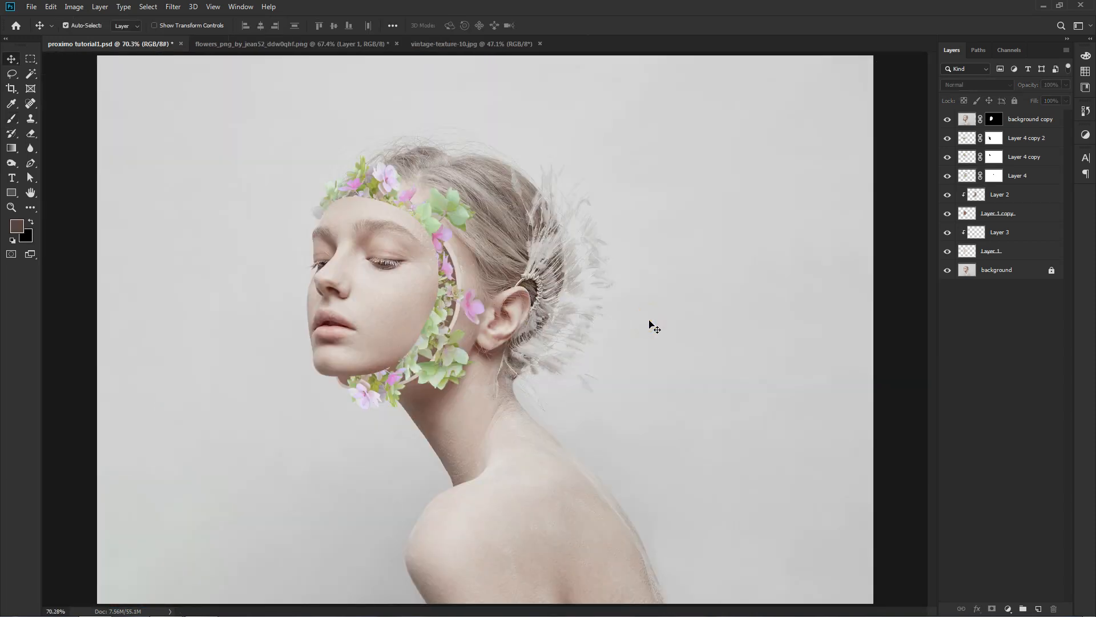
Give the background copy layer a Multiply drop shadow with 8% opacity, 129° angle, 36 px distance, 28% spread and 18 px size.
{"action": "left_click", "coordinate": [967, 119]}
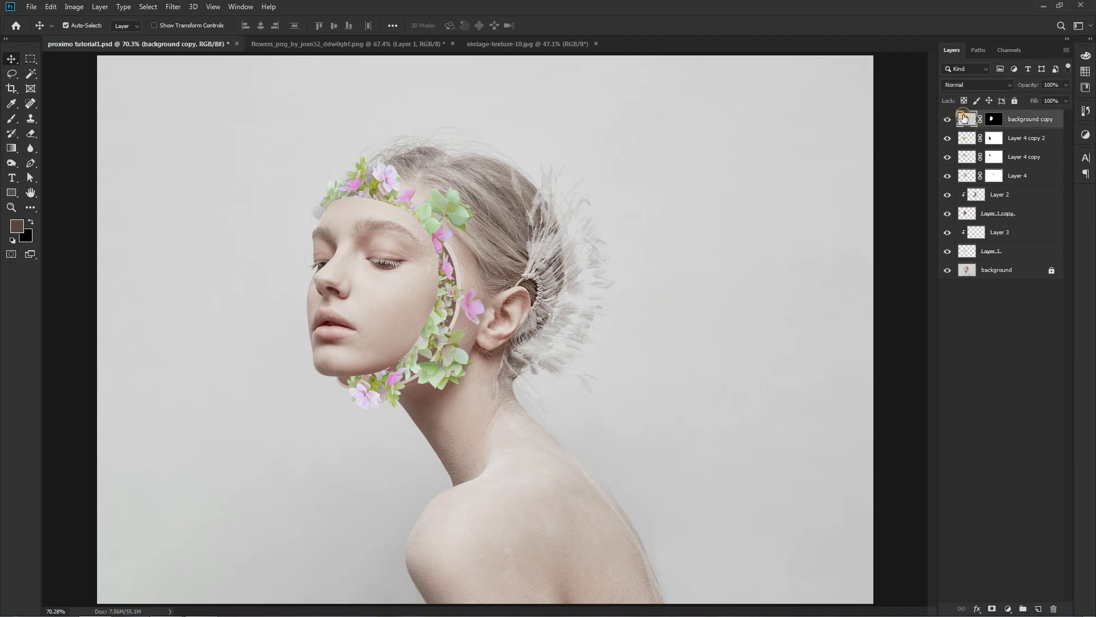
{"action": "double_click", "coordinate": [967, 119]}
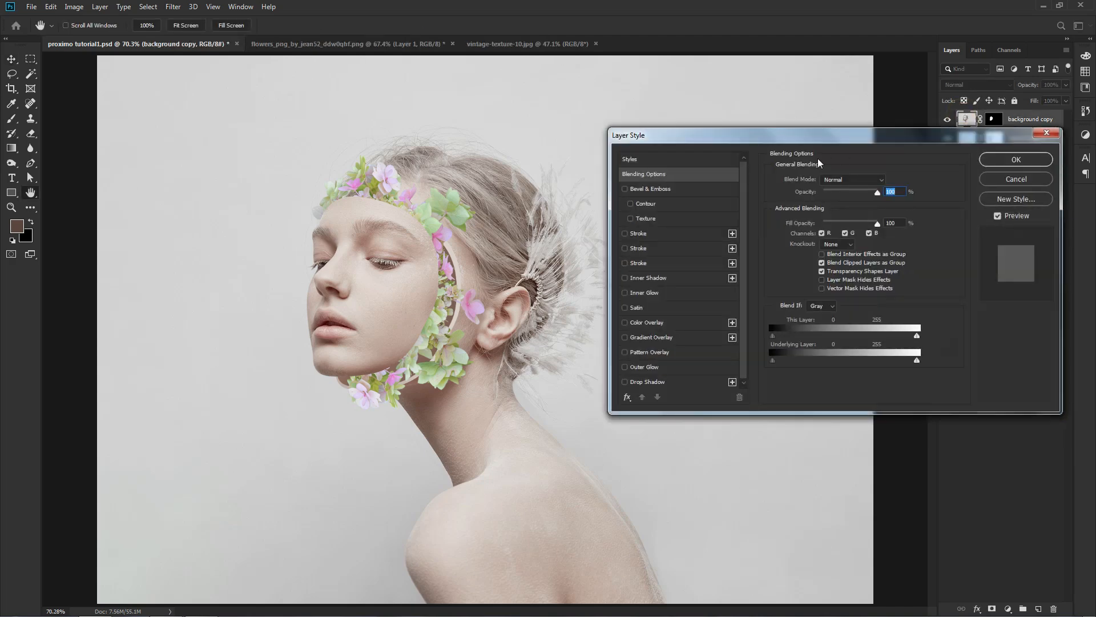
{"action": "left_click", "coordinate": [658, 381]}
{"action": "mouse_move", "coordinate": [428, 294]}
{"action": "left_mouse_down"}
{"action": "mouse_move", "coordinate": [411, 278]}
{"action": "mouse_move", "coordinate": [418, 291]}
{"action": "mouse_move", "coordinate": [408, 297]}
{"action": "left_mouse_up"}
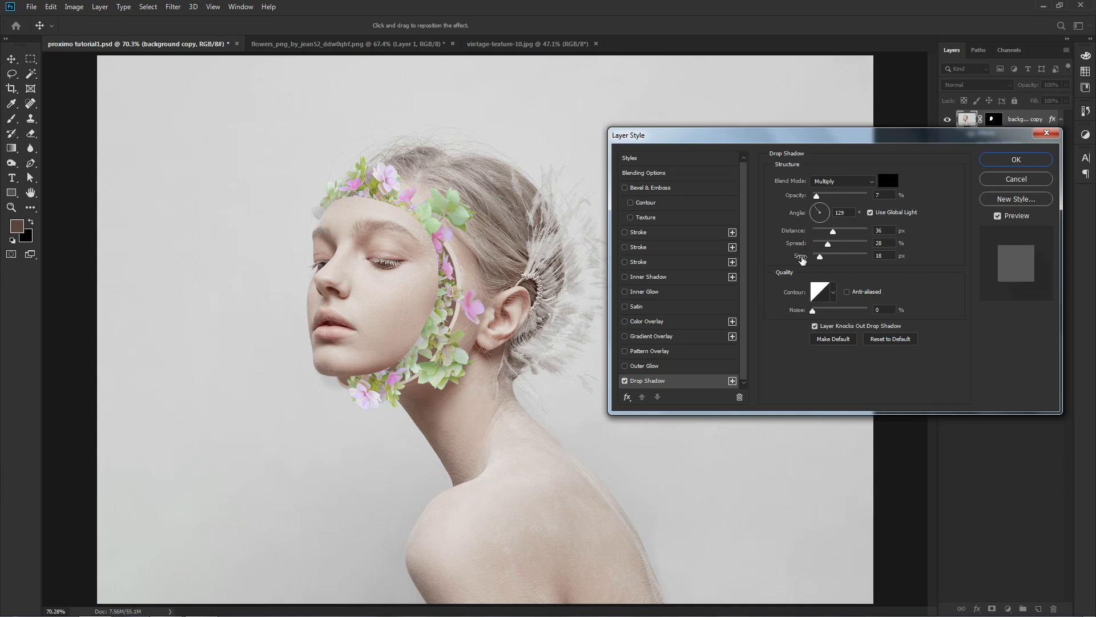
{"action": "left_click_drag", "start_coordinate": [813, 194], "coordinate": [818, 197]}
{"action": "left_click", "coordinate": [1001, 158]}
{"action": "left_click", "coordinate": [986, 345]}
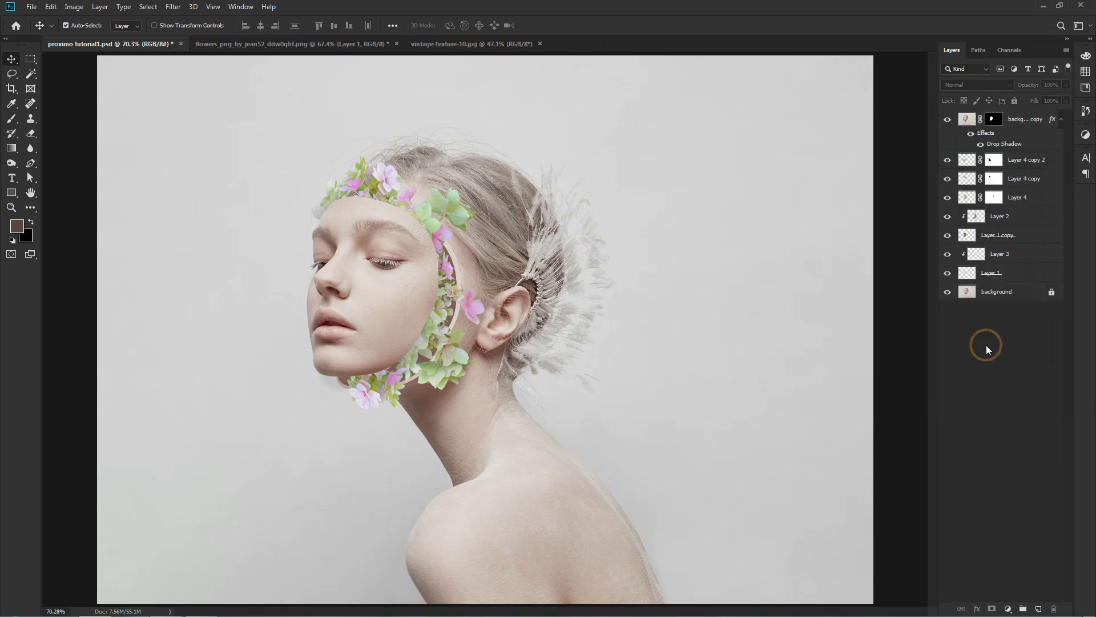
Select Layer 2 for painting and set the brush colour to the dark brown #513e37.
{"action": "left_click", "coordinate": [967, 234]}
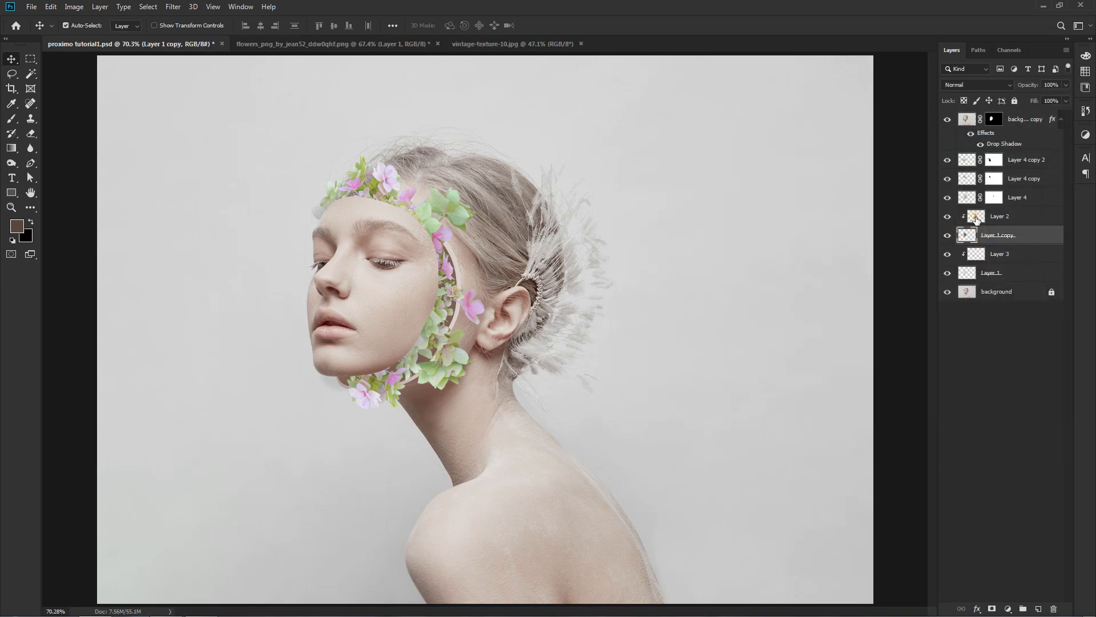
{"action": "left_click", "coordinate": [976, 218]}
{"action": "left_click", "coordinate": [977, 216]}
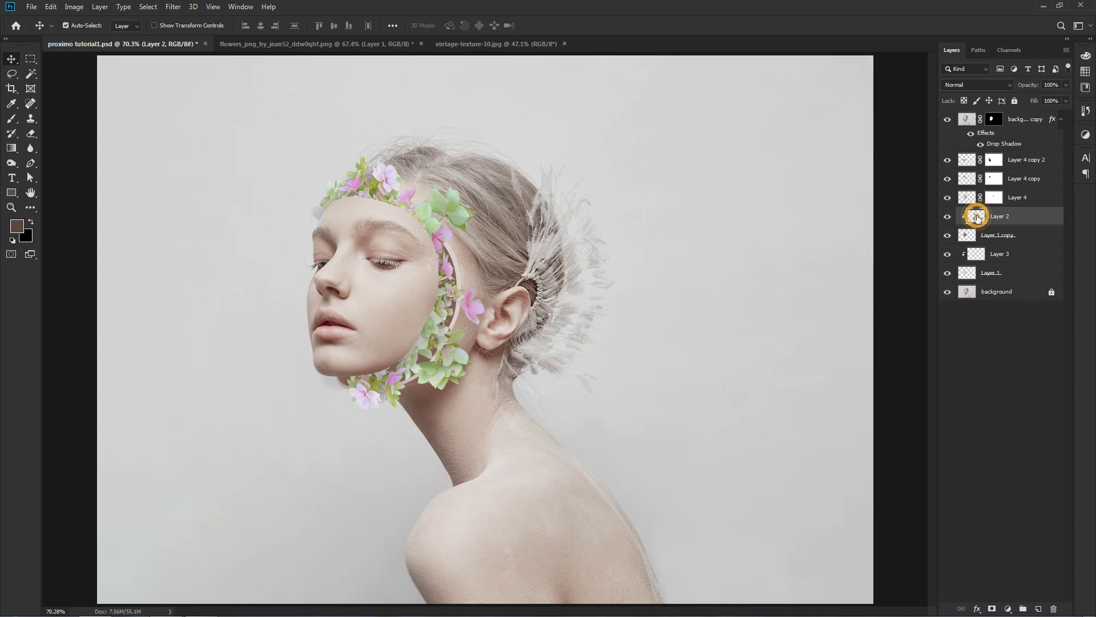
{"action": "key", "text": "b"}
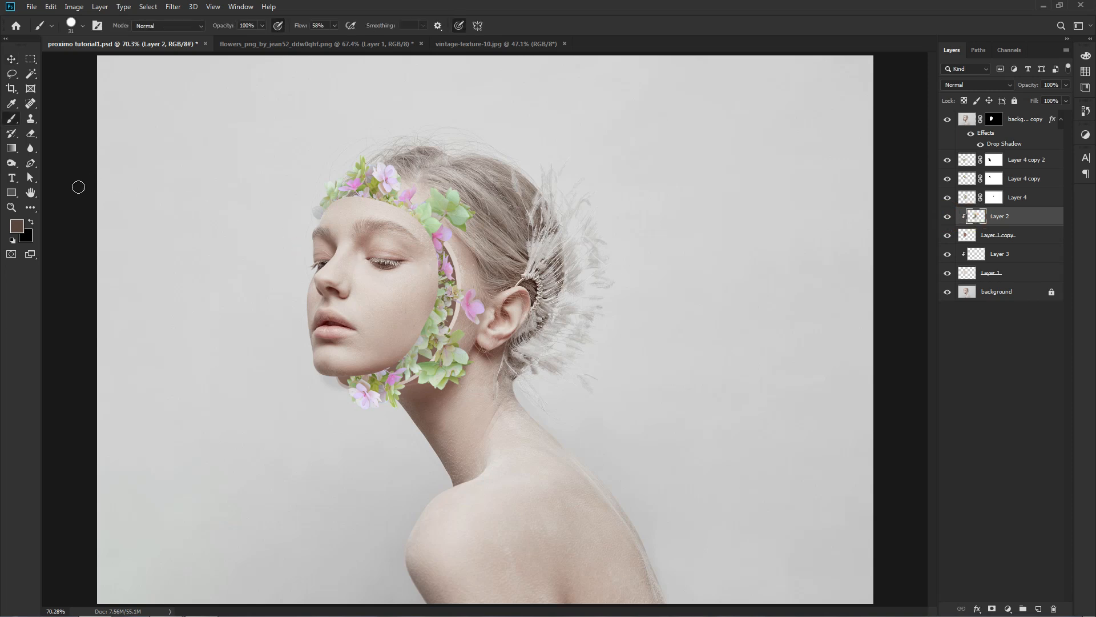
{"action": "left_click", "coordinate": [22, 227]}
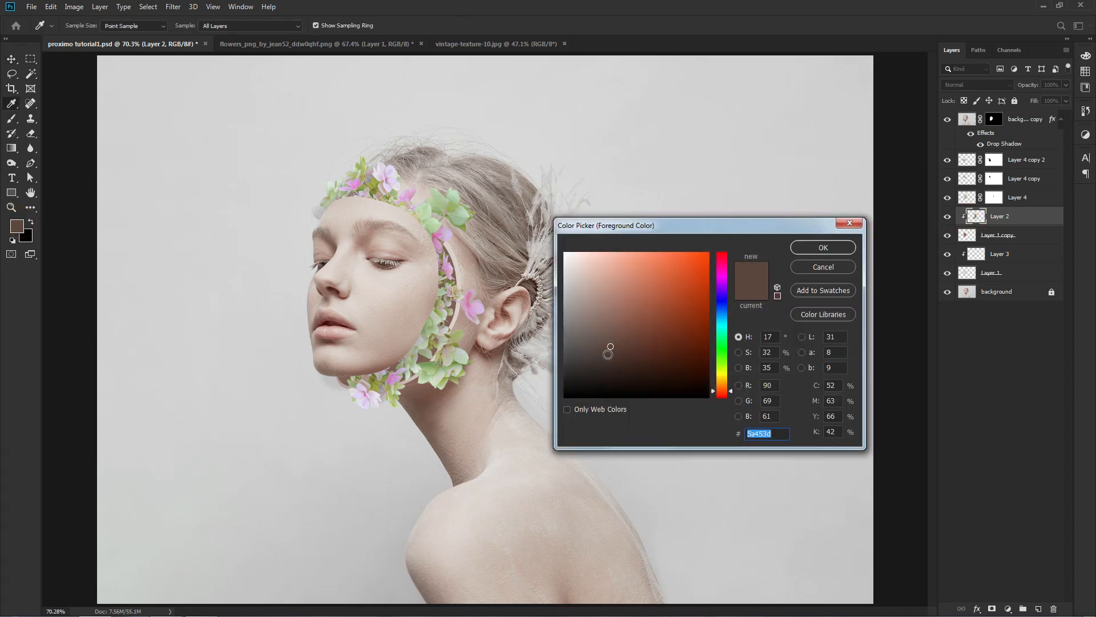
{"action": "left_click_drag", "start_coordinate": [610, 347], "coordinate": [612, 351]}
{"action": "left_click", "coordinate": [815, 247]}
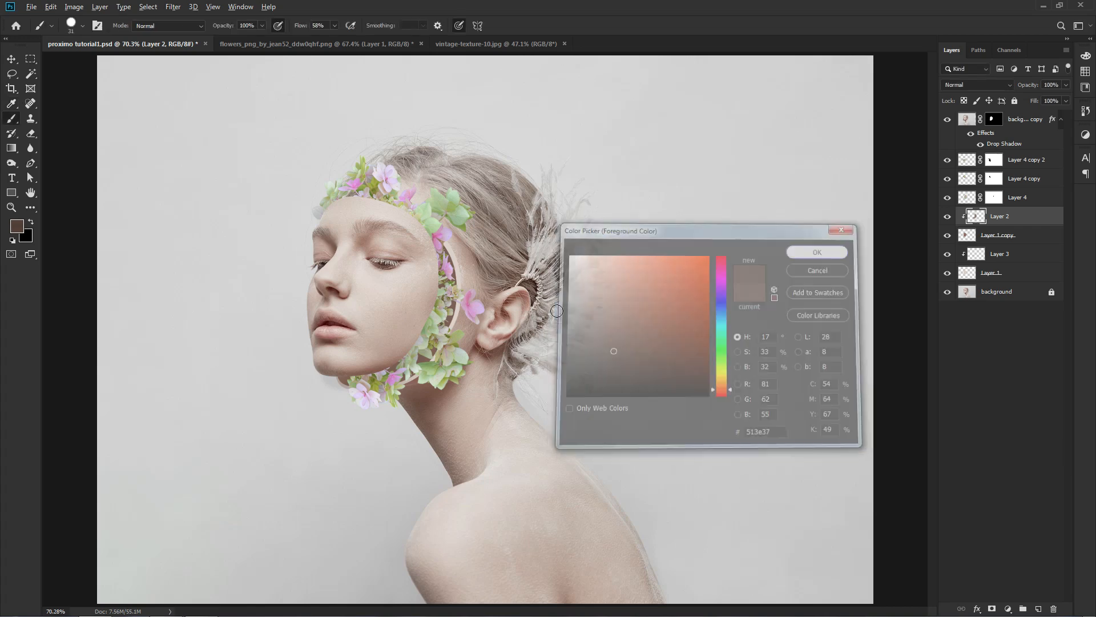
With a soft 206 px brush at 40% opacity, shade the inside of the hollow behind the cheek and below the chin.
{"action": "mouse_move", "coordinate": [555, 311]}
{"action": "left_mouse_down"}
{"action": "mouse_move", "coordinate": [634, 307]}
{"action": "mouse_move", "coordinate": [621, 334]}
{"action": "left_mouse_up"}
{"action": "right_click", "coordinate": [566, 283]}
{"action": "key", "text": "ctrl+plus"}
{"action": "mouse_move", "coordinate": [483, 293]}
{"action": "left_mouse_down"}
{"action": "mouse_move", "coordinate": [518, 320]}
{"action": "mouse_move", "coordinate": [533, 313]}
{"action": "mouse_move", "coordinate": [499, 247]}
{"action": "mouse_move", "coordinate": [524, 319]}
{"action": "mouse_move", "coordinate": [496, 406]}
{"action": "left_mouse_up"}
{"action": "key", "text": "4"}
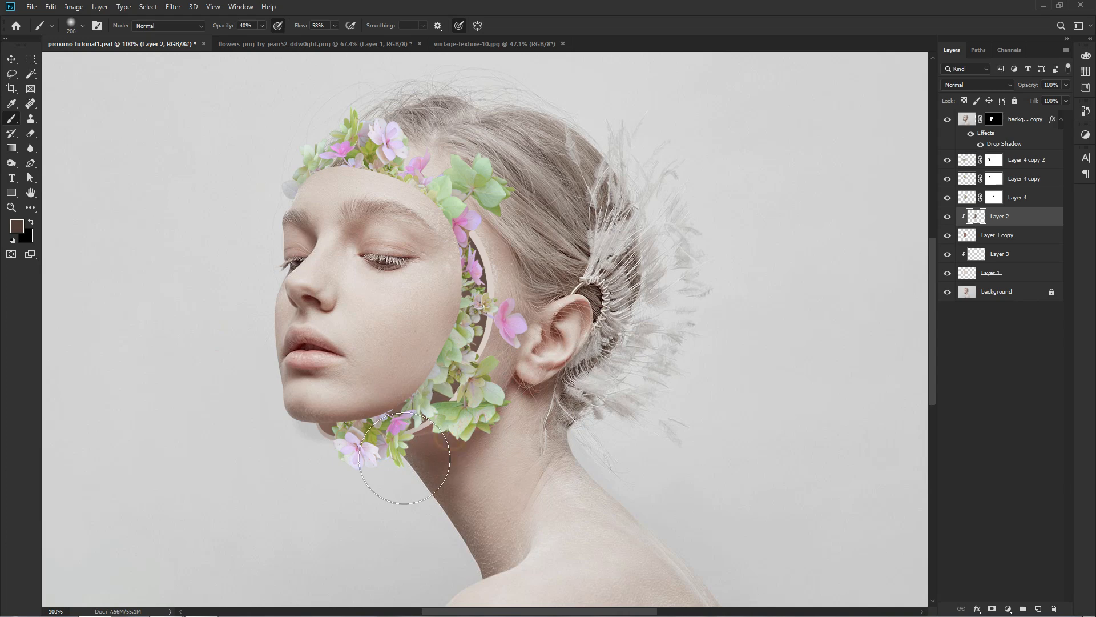
{"action": "left_click", "coordinate": [337, 461]}
{"action": "left_click", "coordinate": [514, 362]}
{"action": "key", "text": "ctrl+0"}
{"action": "key", "text": "v"}
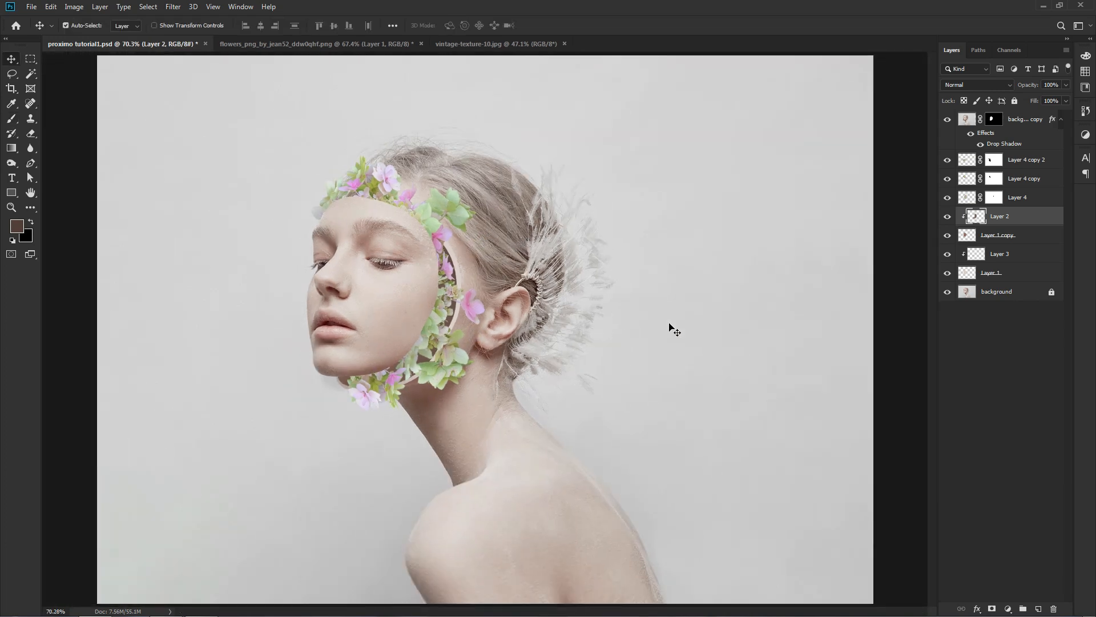
{"action": "left_click", "coordinate": [943, 353]}
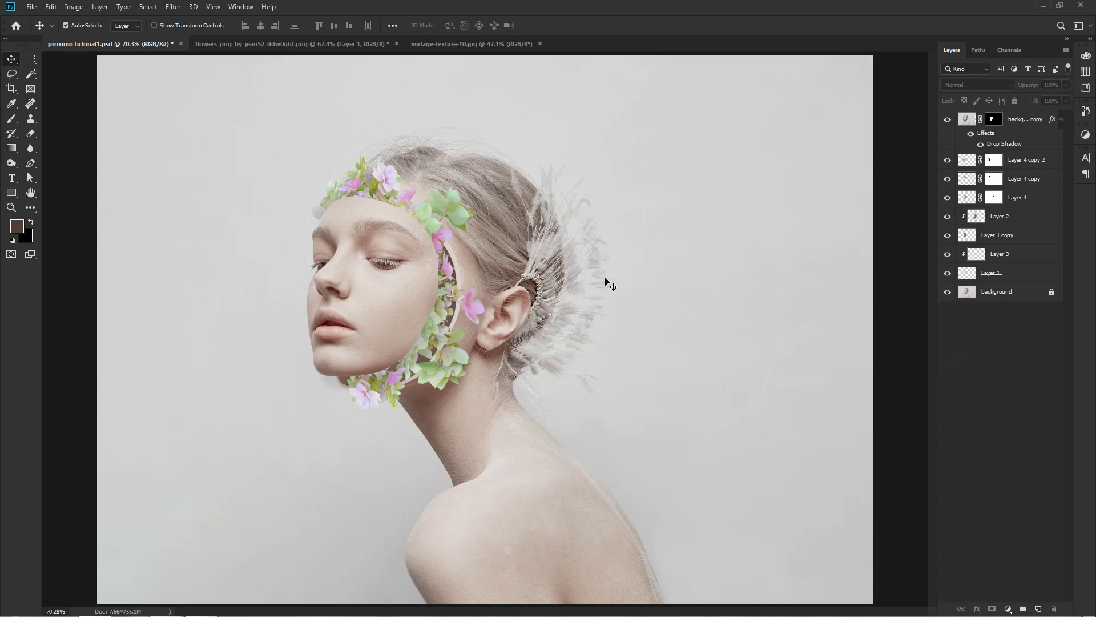
Bring the vintage-texture-10.jpg image into the portrait document and rotate it 90° counterclockwise so it covers the whole canvas.
{"action": "left_click", "coordinate": [499, 45]}
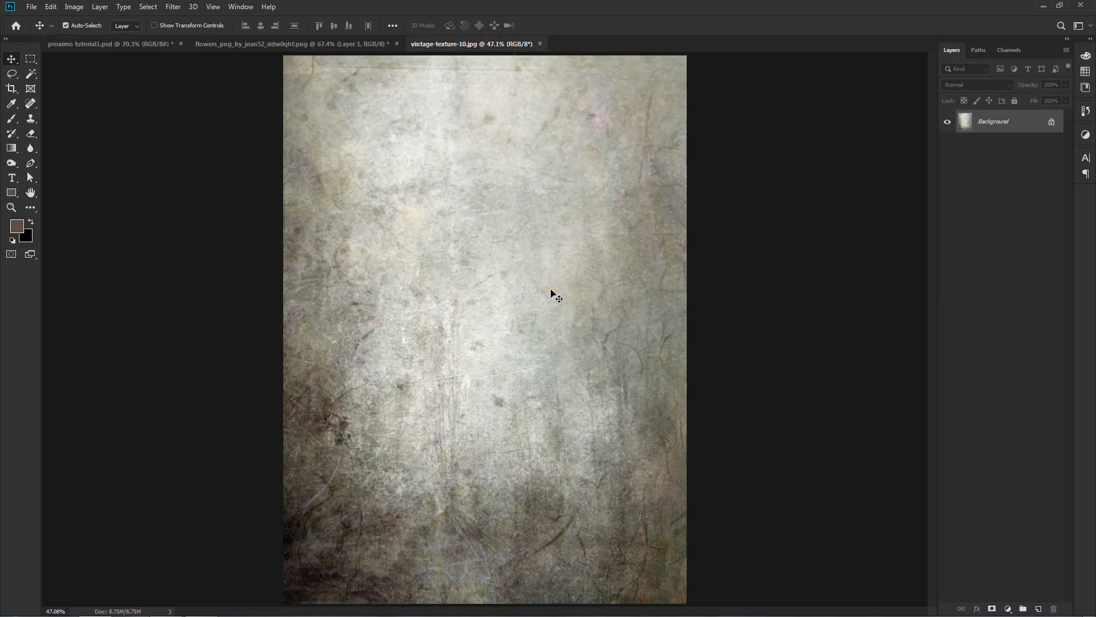
{"action": "left_click_drag", "start_coordinate": [160, 46], "coordinate": [480, 303]}
{"action": "key", "text": "ctrl+t"}
{"action": "key", "text": "ctrl+minus"}
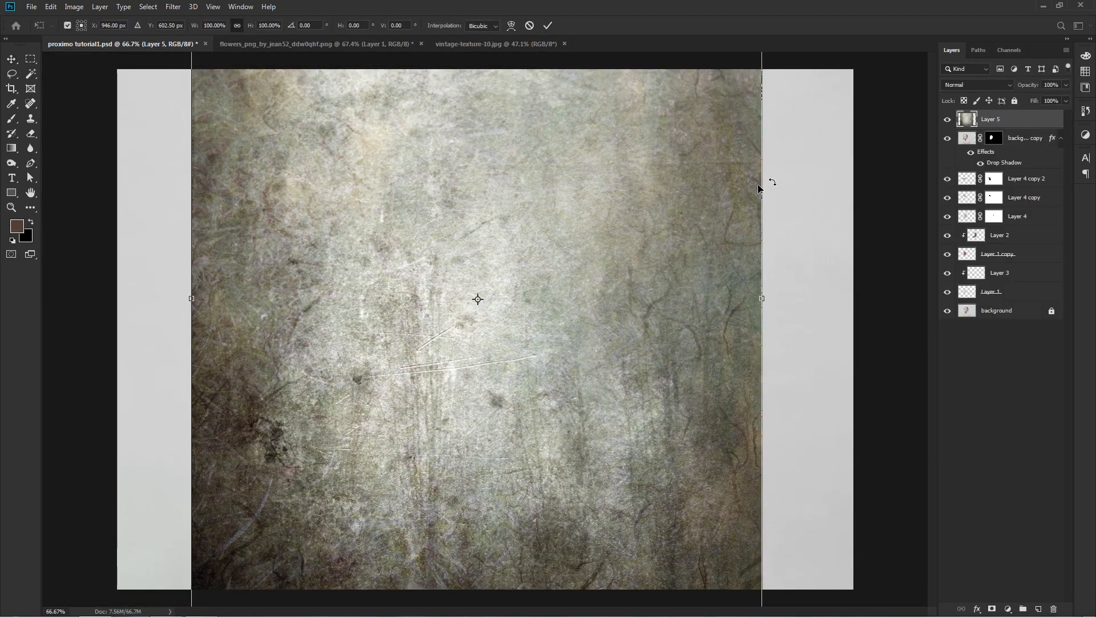
{"action": "left_click_drag", "start_coordinate": [785, 173], "coordinate": [506, 262]}
{"action": "key", "text": "Return"}
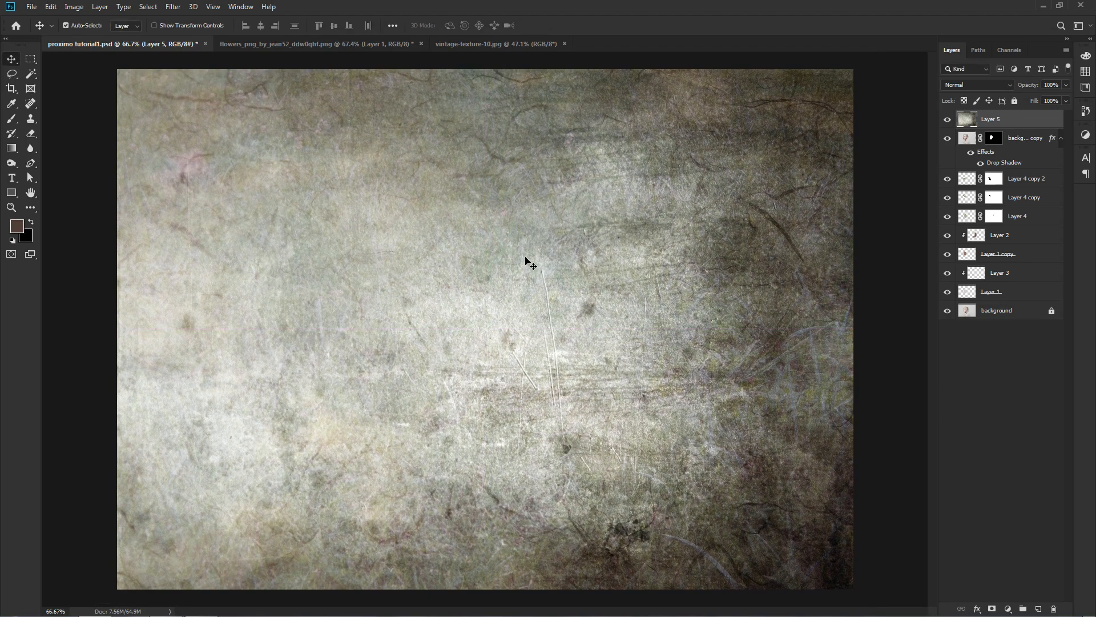
Blend the texture layer in Soft Light mode at 66% opacity and lock it.
{"action": "left_click", "coordinate": [975, 85]}
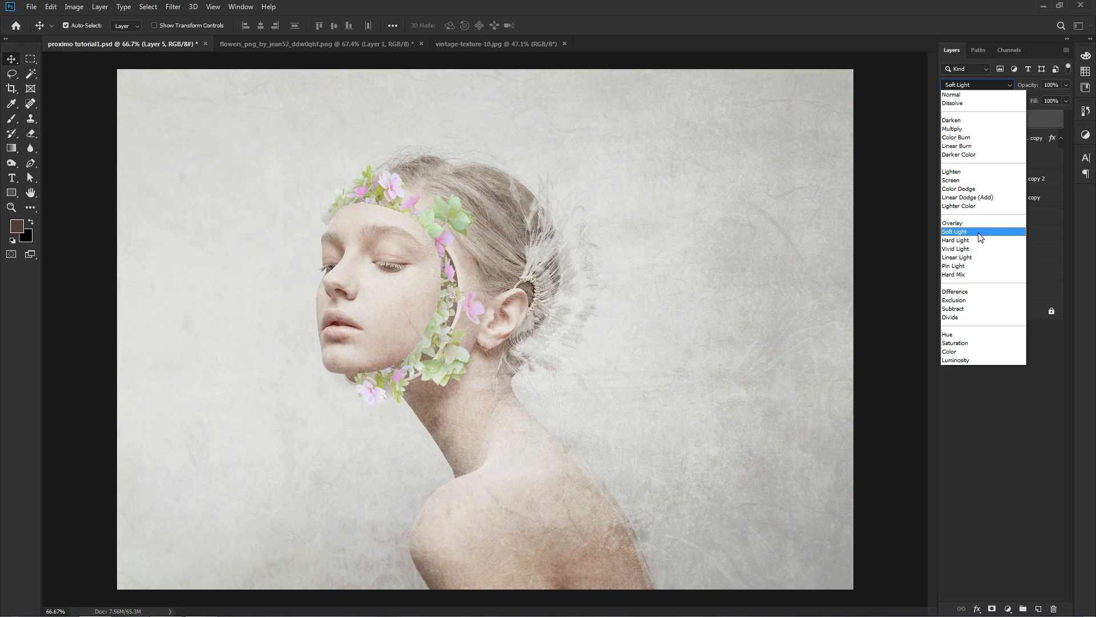
{"action": "left_click", "coordinate": [979, 233]}
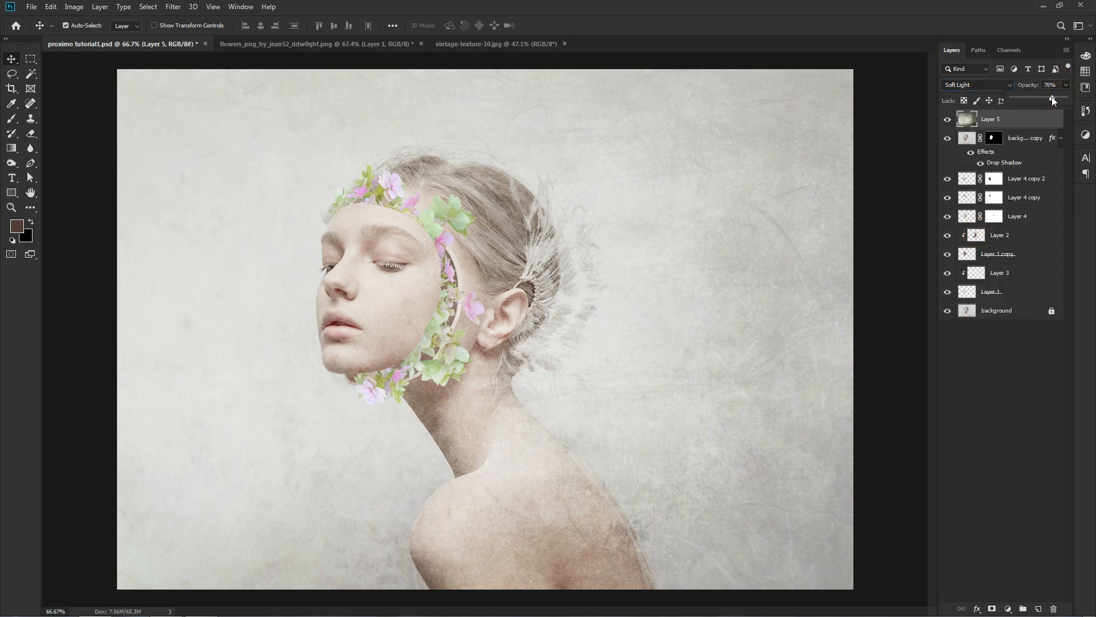
{"action": "left_click", "coordinate": [1051, 97]}
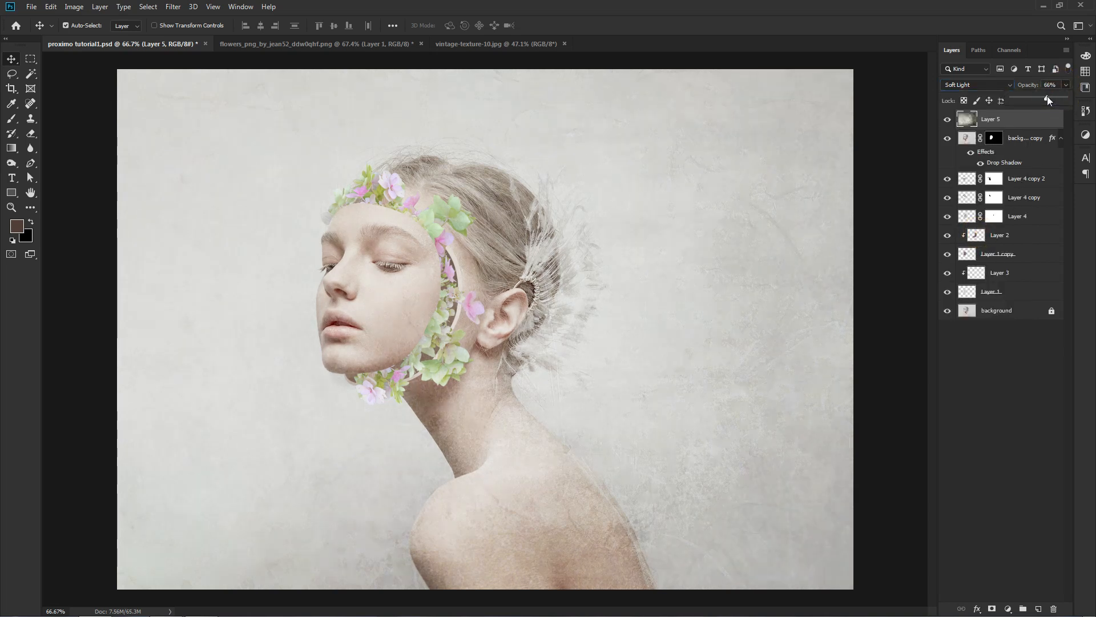
{"action": "left_click", "coordinate": [977, 336]}
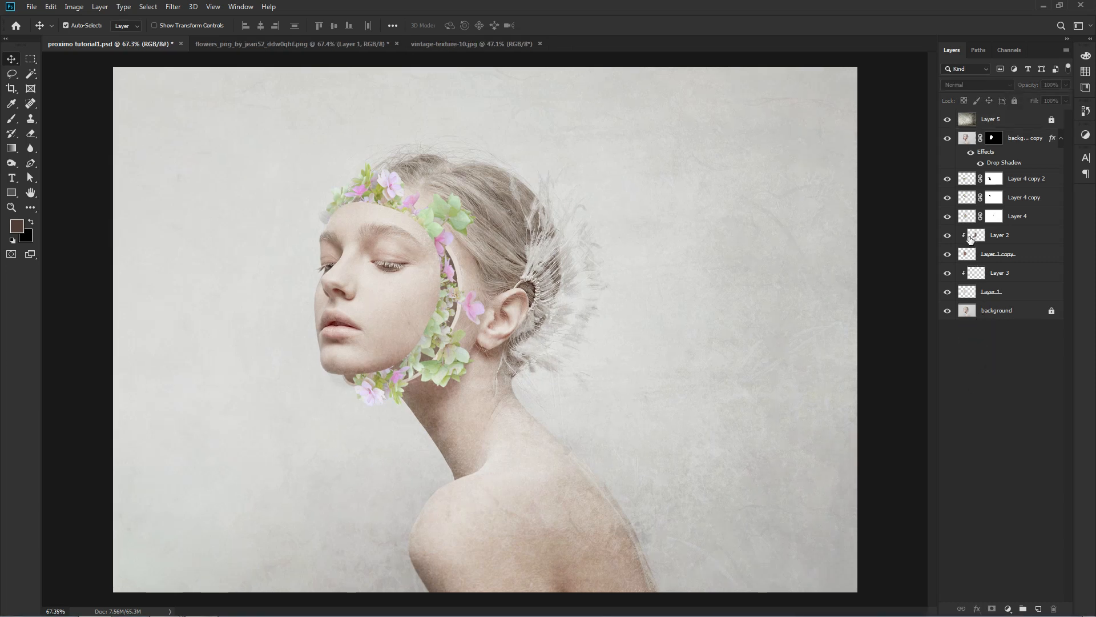
Return to Layer 2 and set the brush colour to the deeper brown #44332d.
{"action": "left_click", "coordinate": [969, 237]}
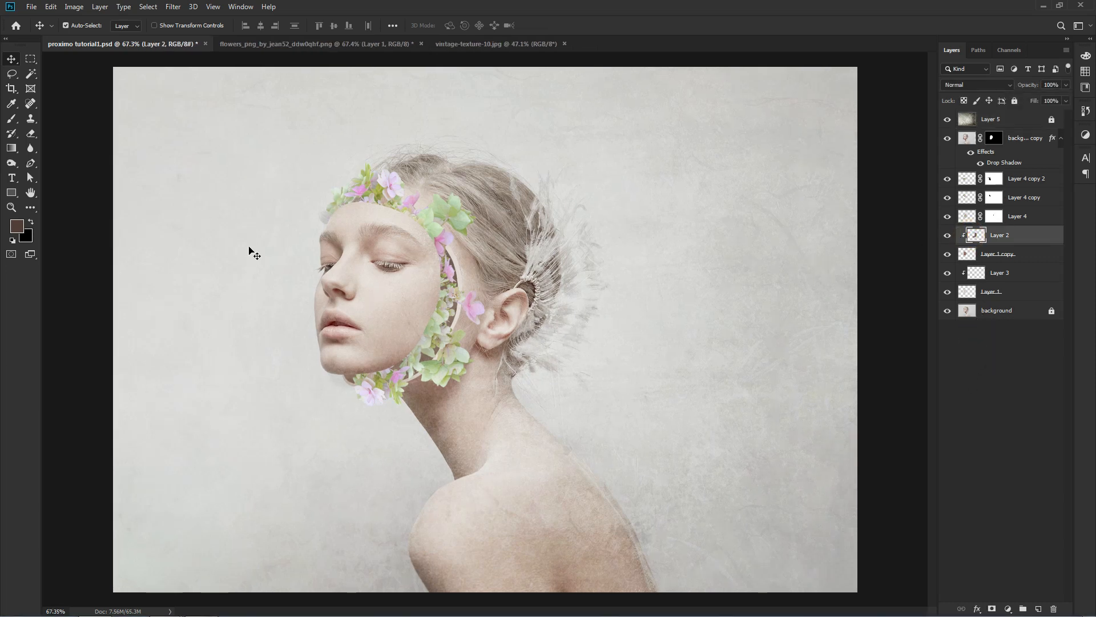
{"action": "left_click_drag", "start_coordinate": [12, 119], "coordinate": [46, 119]}
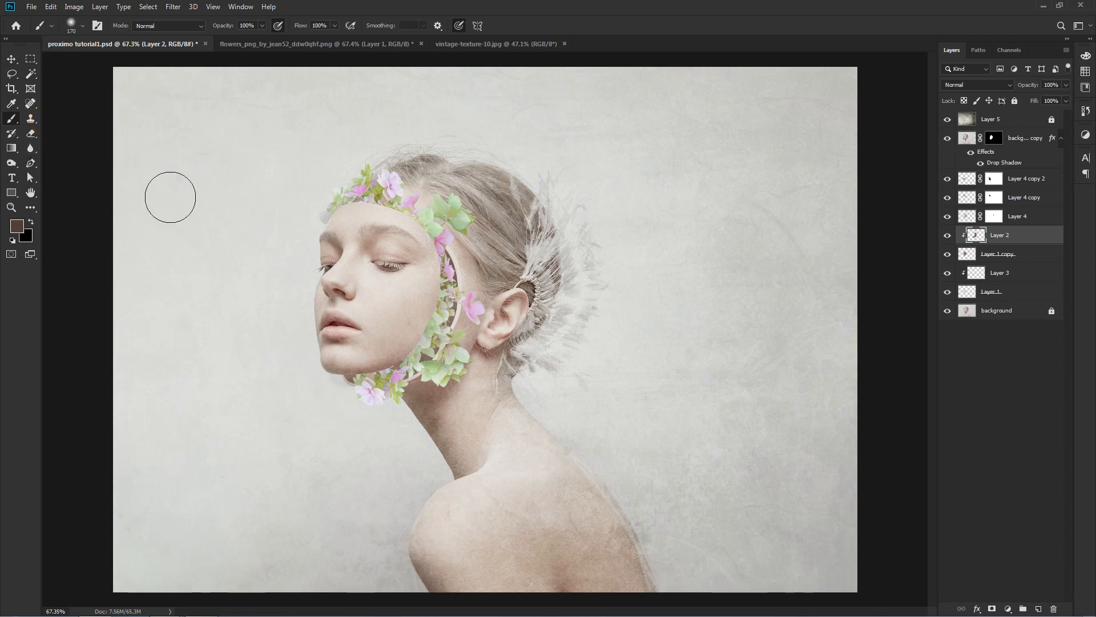
{"action": "key", "text": "ctrl+plus"}
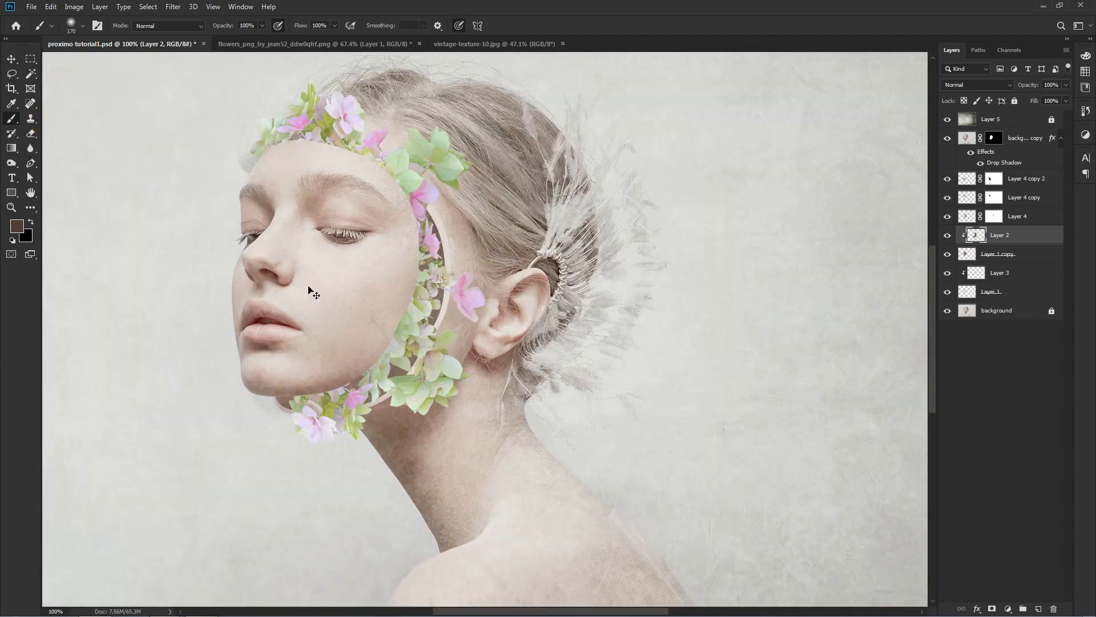
{"action": "left_click", "coordinate": [19, 226]}
{"action": "left_click_drag", "start_coordinate": [610, 354], "coordinate": [614, 359]}
{"action": "left_click", "coordinate": [823, 247]}
{"action": "key", "text": "b"}
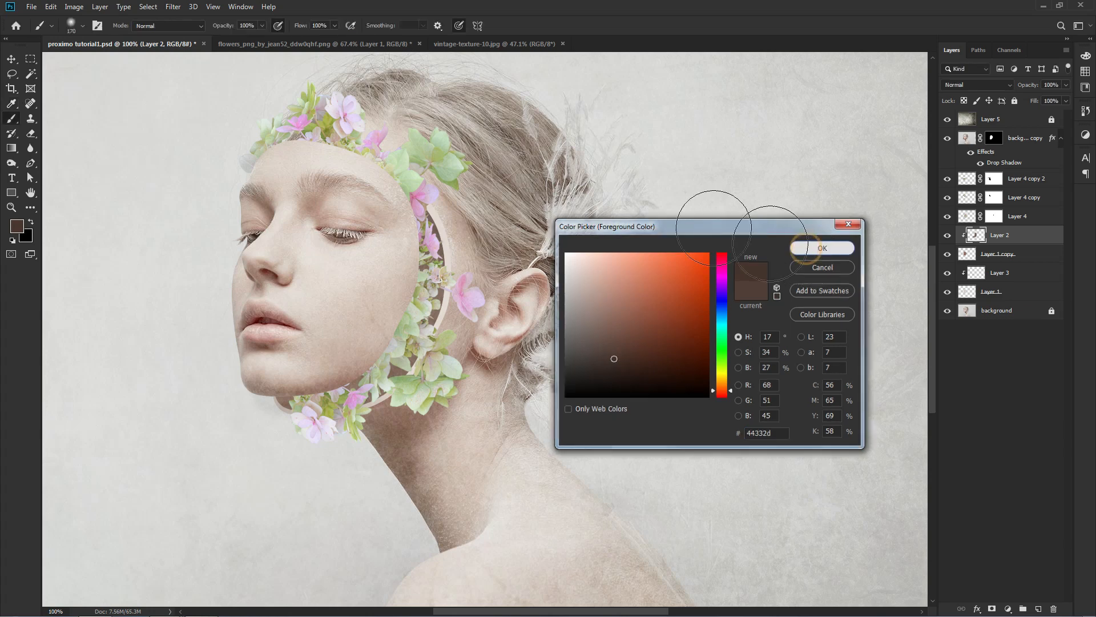
Deepen the shading inside the hollow from the temple down to the chin with a soft 224 px brush at 73% opacity.
{"action": "left_click", "coordinate": [263, 25]}
{"action": "left_click_drag", "start_coordinate": [259, 38], "coordinate": [247, 39]}
{"action": "left_click_drag", "start_coordinate": [447, 297], "coordinate": [464, 298]}
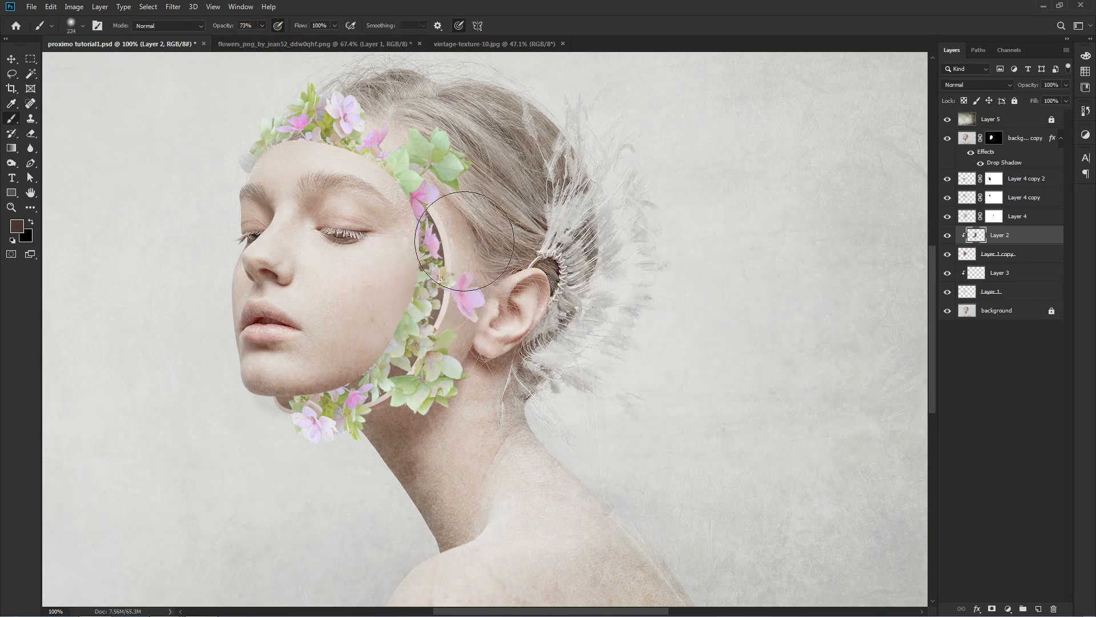
{"action": "mouse_move", "coordinate": [455, 206]}
{"action": "left_mouse_down"}
{"action": "mouse_move", "coordinate": [469, 318]}
{"action": "mouse_move", "coordinate": [446, 390]}
{"action": "mouse_move", "coordinate": [358, 451]}
{"action": "mouse_move", "coordinate": [326, 455]}
{"action": "mouse_move", "coordinate": [265, 440]}
{"action": "left_mouse_up"}
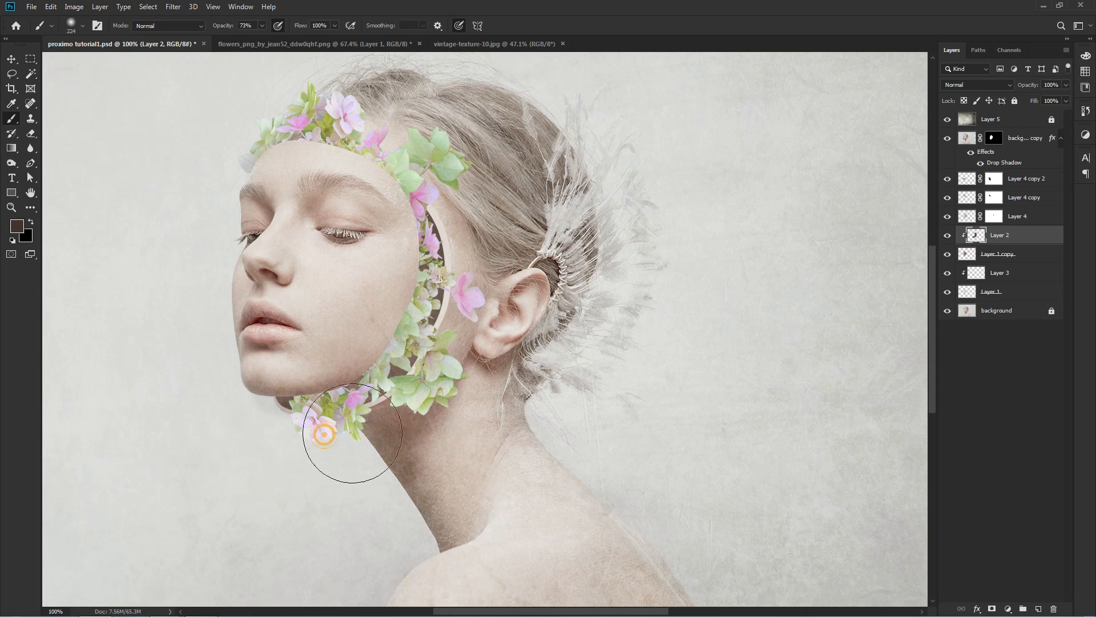
{"action": "left_click", "coordinate": [375, 428]}
{"action": "key", "text": "v"}
{"action": "left_click", "coordinate": [576, 416]}
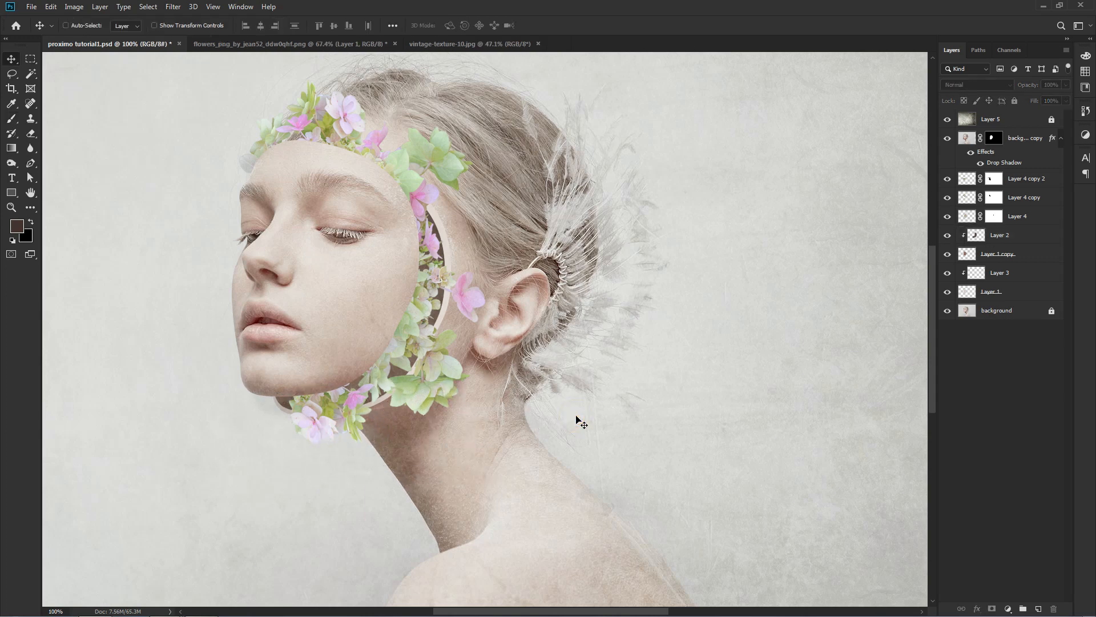
{"action": "key", "text": "ctrl+0"}
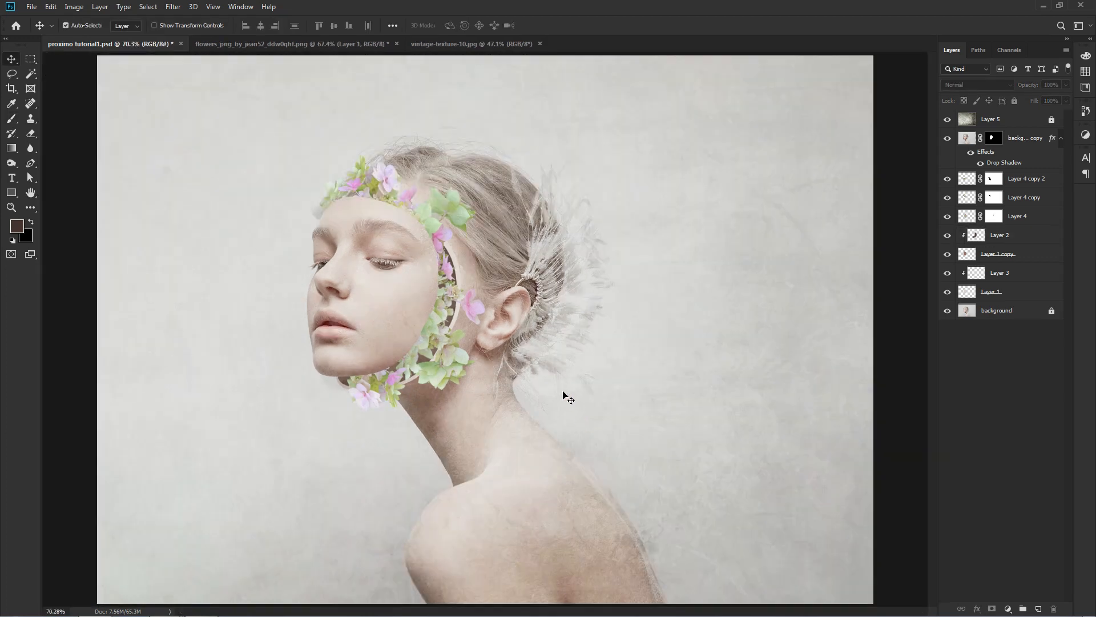
Strengthen the face layer's drop shadow to about 18% opacity with a 153° angle and 59 px distance, and reduce its spread.
{"action": "left_click", "coordinate": [414, 285]}
{"action": "double_click", "coordinate": [998, 164]}
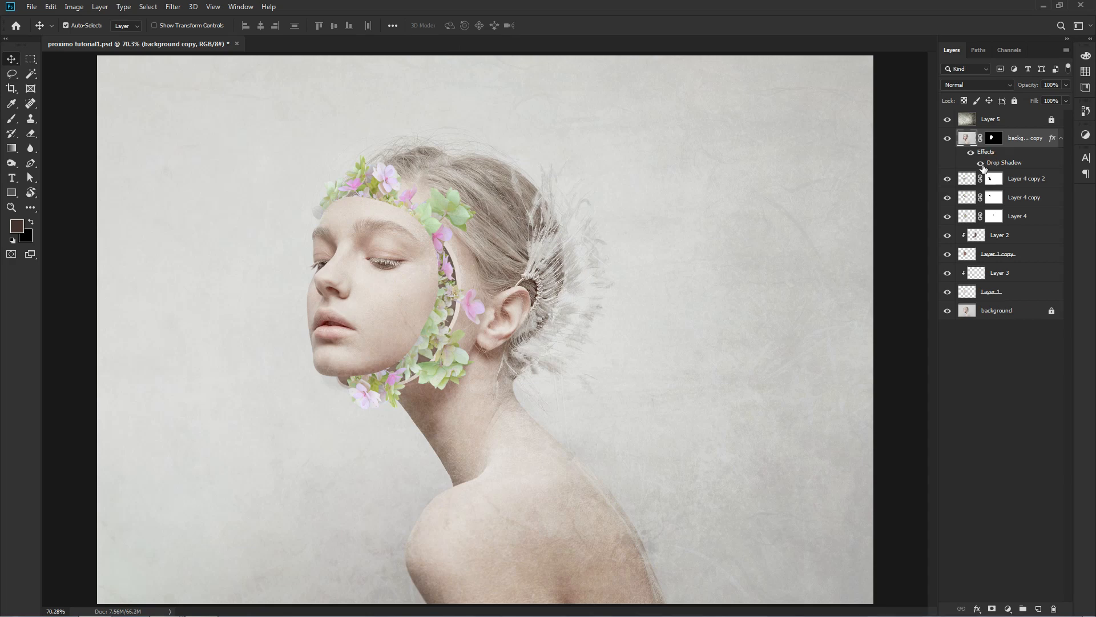
{"action": "key", "text": "ctrl+plus"}
{"action": "key", "text": "ctrl+plus"}
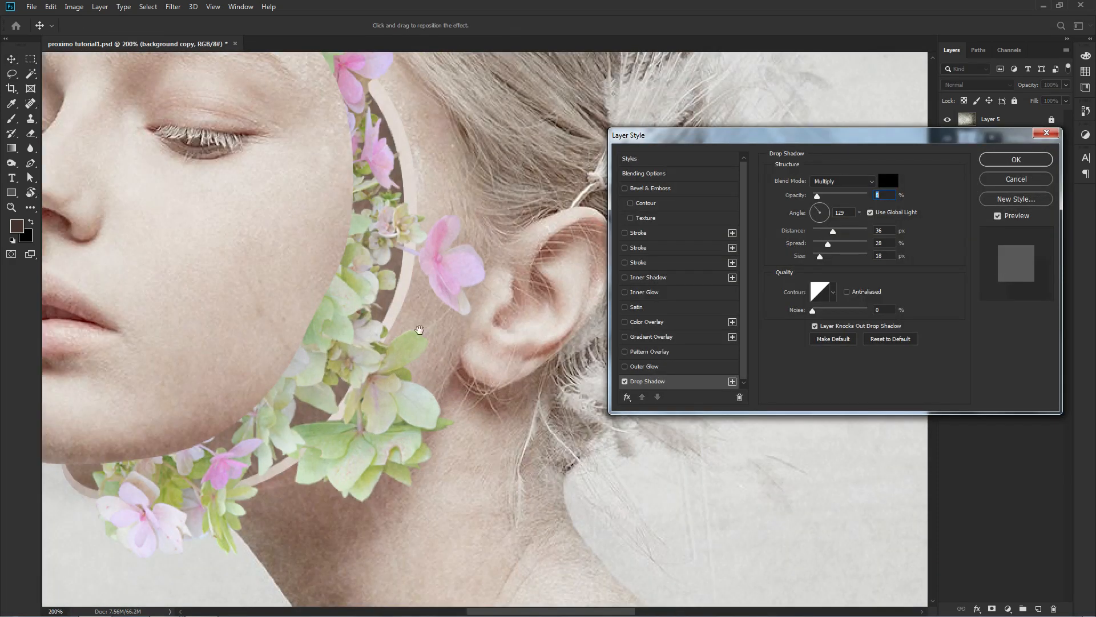
{"action": "left_click_drag", "start_coordinate": [415, 331], "coordinate": [542, 353]}
{"action": "key", "text": "ctrl+minus"}
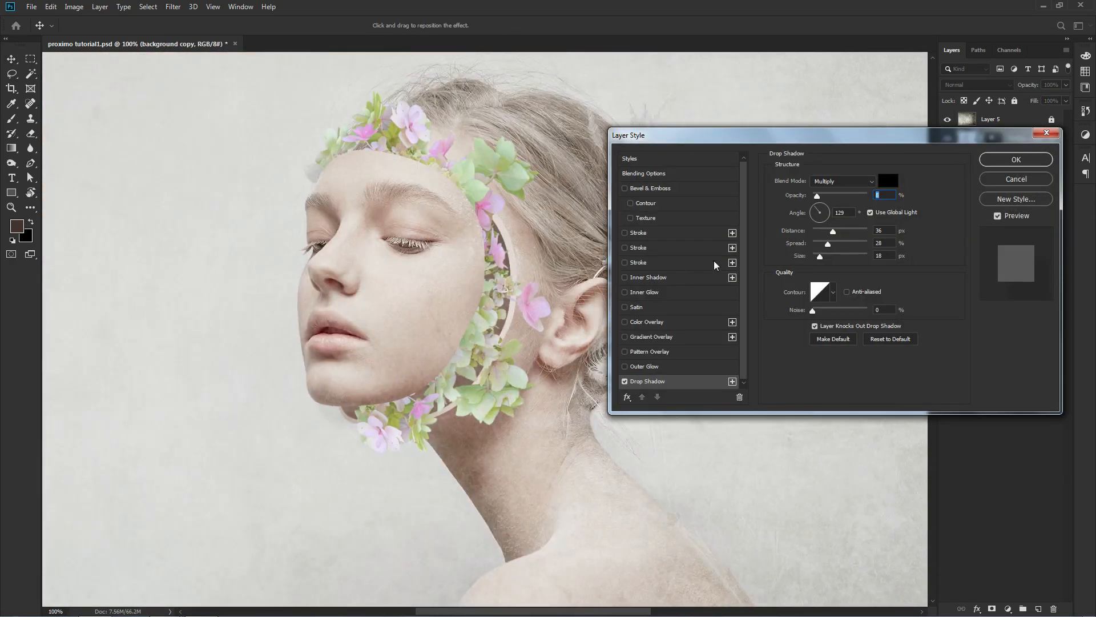
{"action": "left_click_drag", "start_coordinate": [820, 199], "coordinate": [821, 197]}
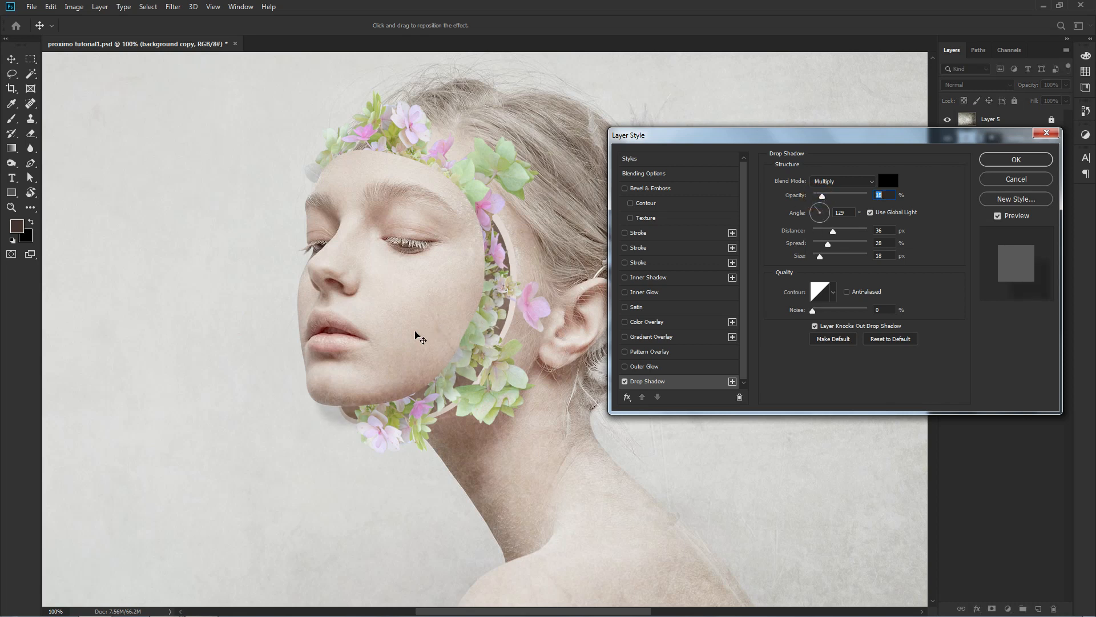
{"action": "mouse_move", "coordinate": [369, 337]}
{"action": "left_mouse_down"}
{"action": "mouse_move", "coordinate": [379, 327]}
{"action": "mouse_move", "coordinate": [385, 337]}
{"action": "left_mouse_up"}
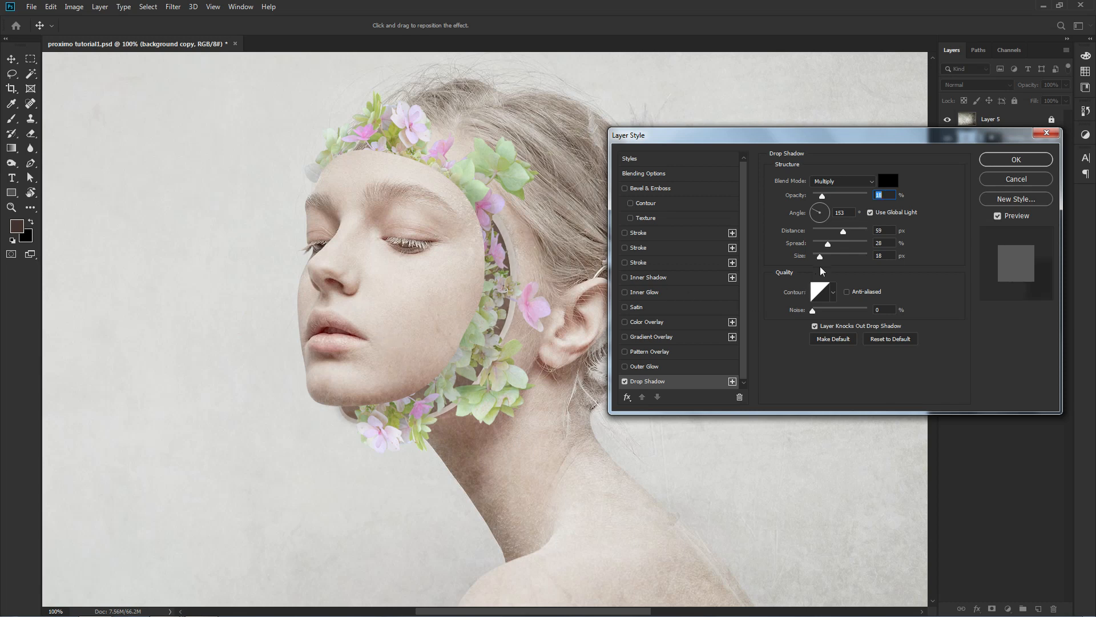
{"action": "left_click_drag", "start_coordinate": [827, 245], "coordinate": [815, 242]}
{"action": "left_click", "coordinate": [1015, 160]}
{"action": "left_click", "coordinate": [966, 349]}
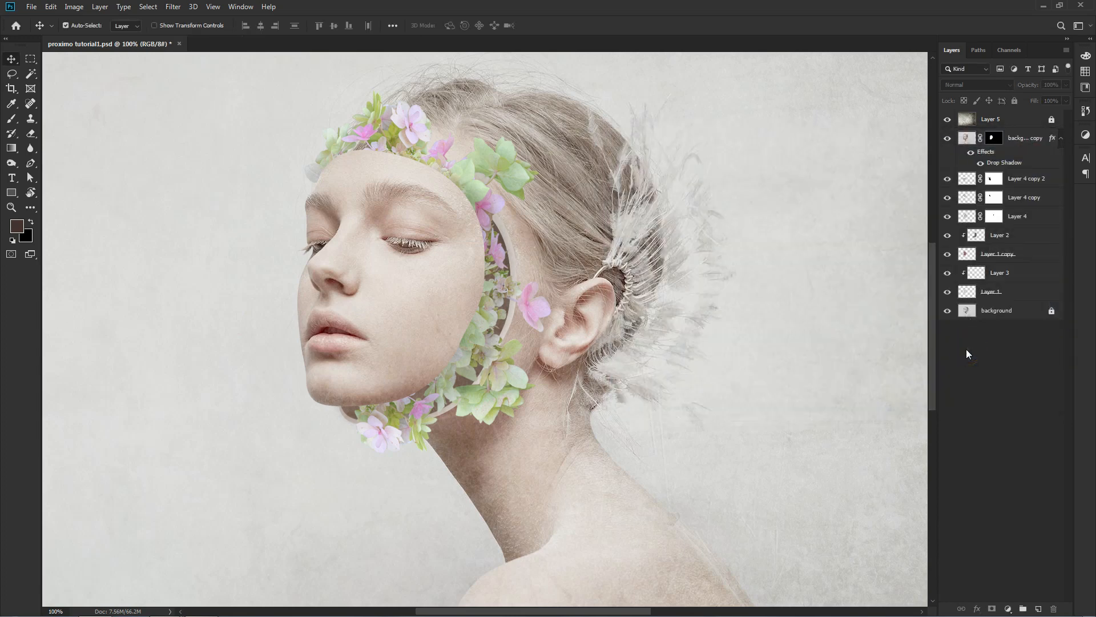
{"action": "key", "text": "ctrl+0"}
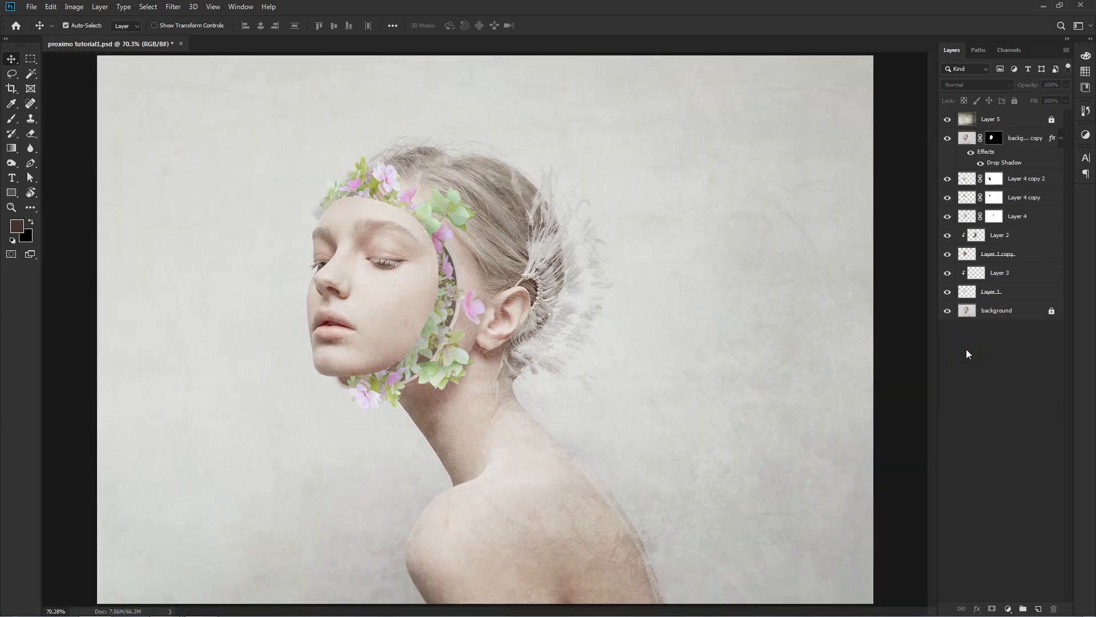